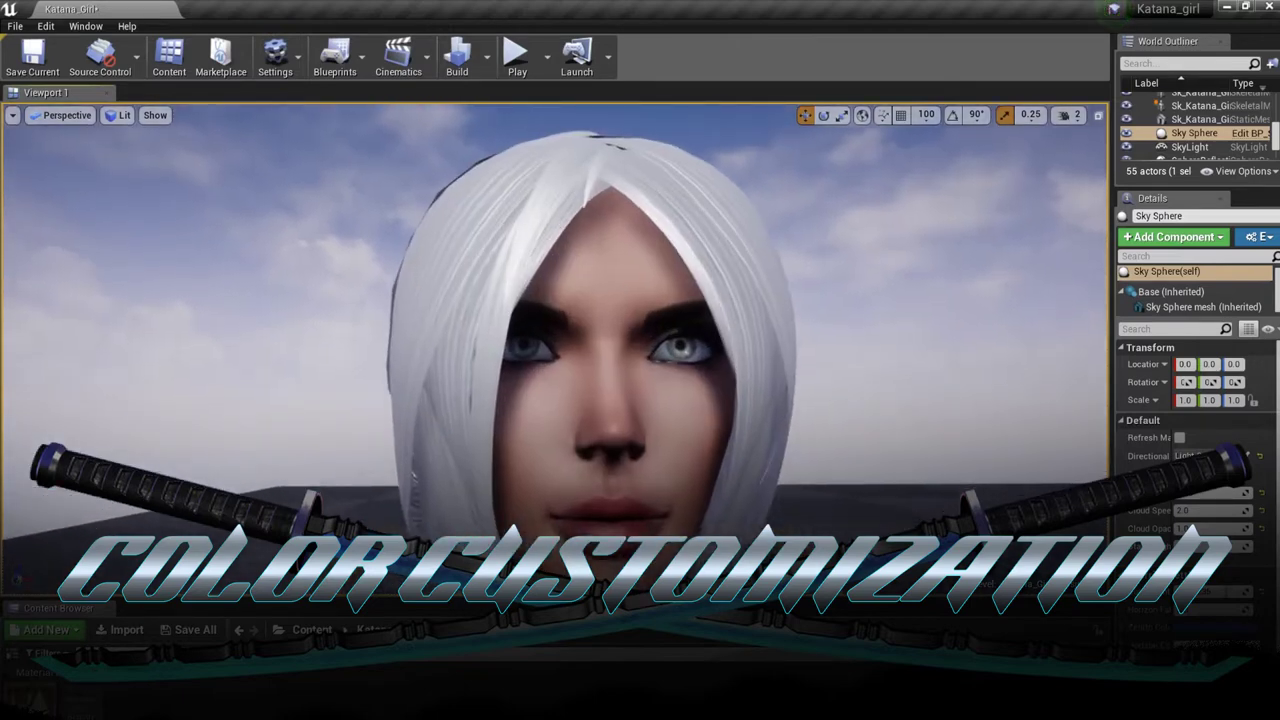
Select the character's Sk_Katana_Girl_Body_S3 mesh in the viewport to list its materials
left_click(739, 330)
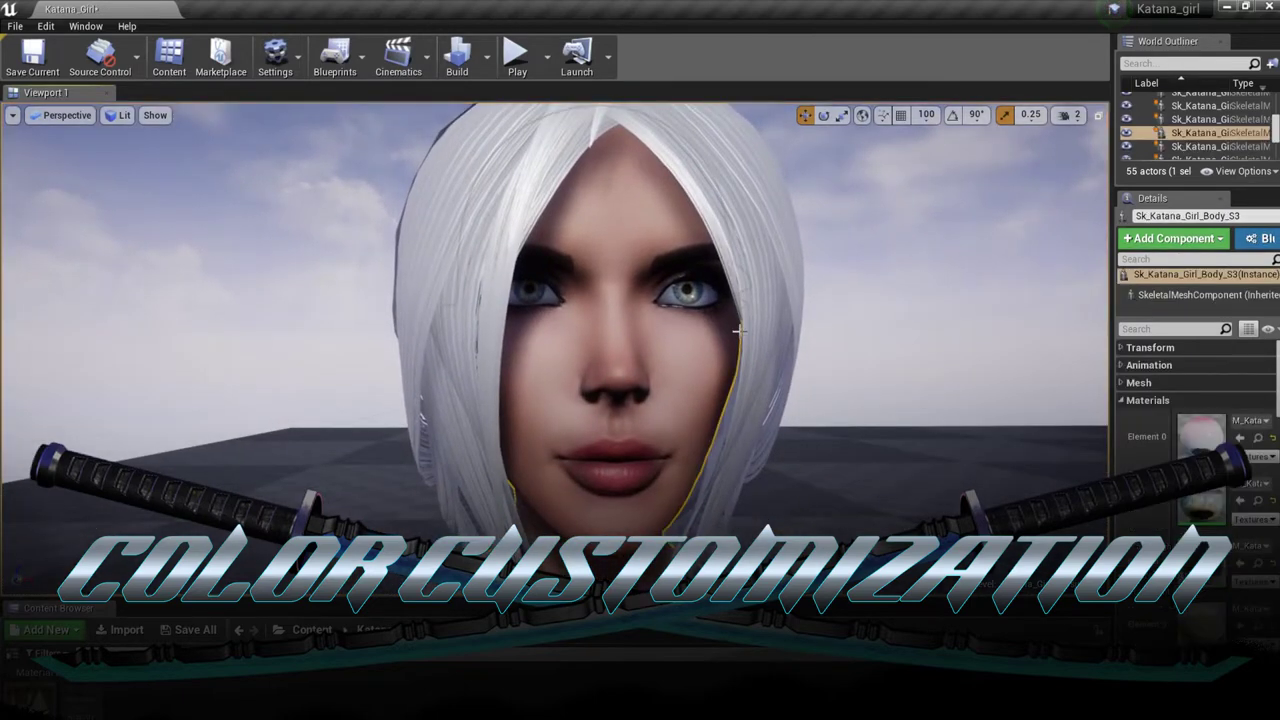
Set the pupil material's Eya_Color to light blue, then begin picking an Emission_C colour
double_click(1216, 518)
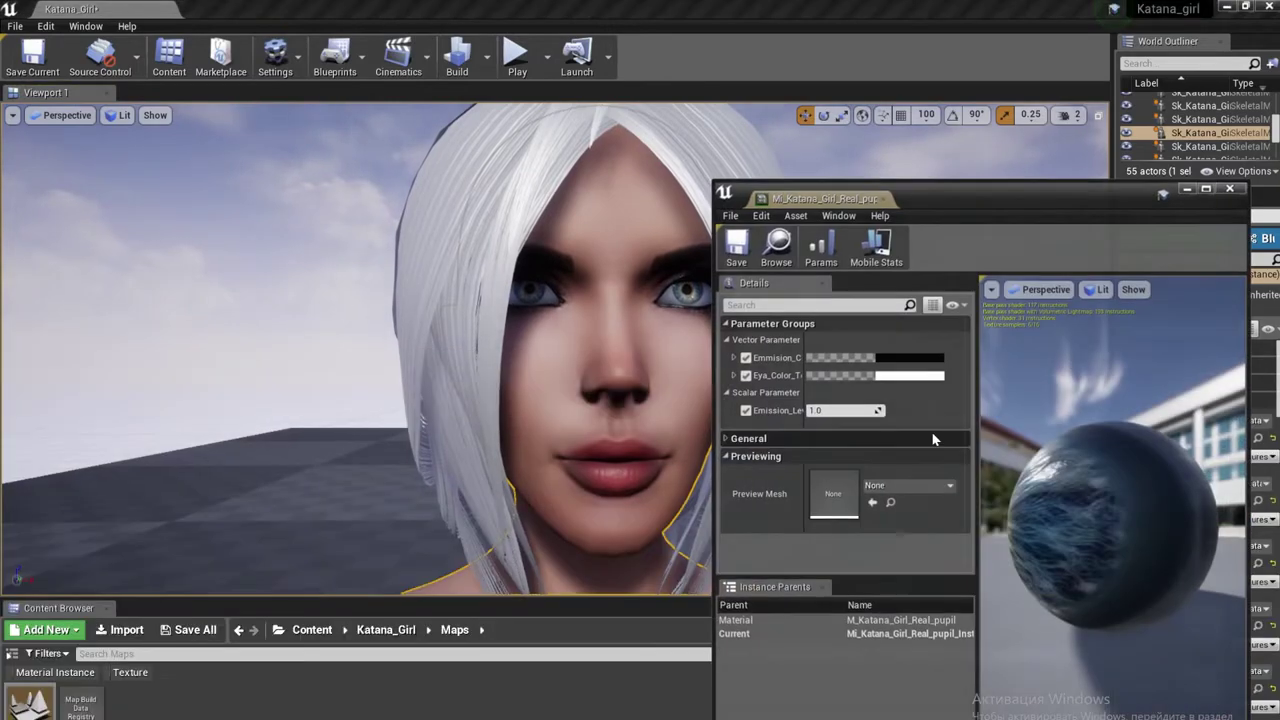
left_click(903, 375)
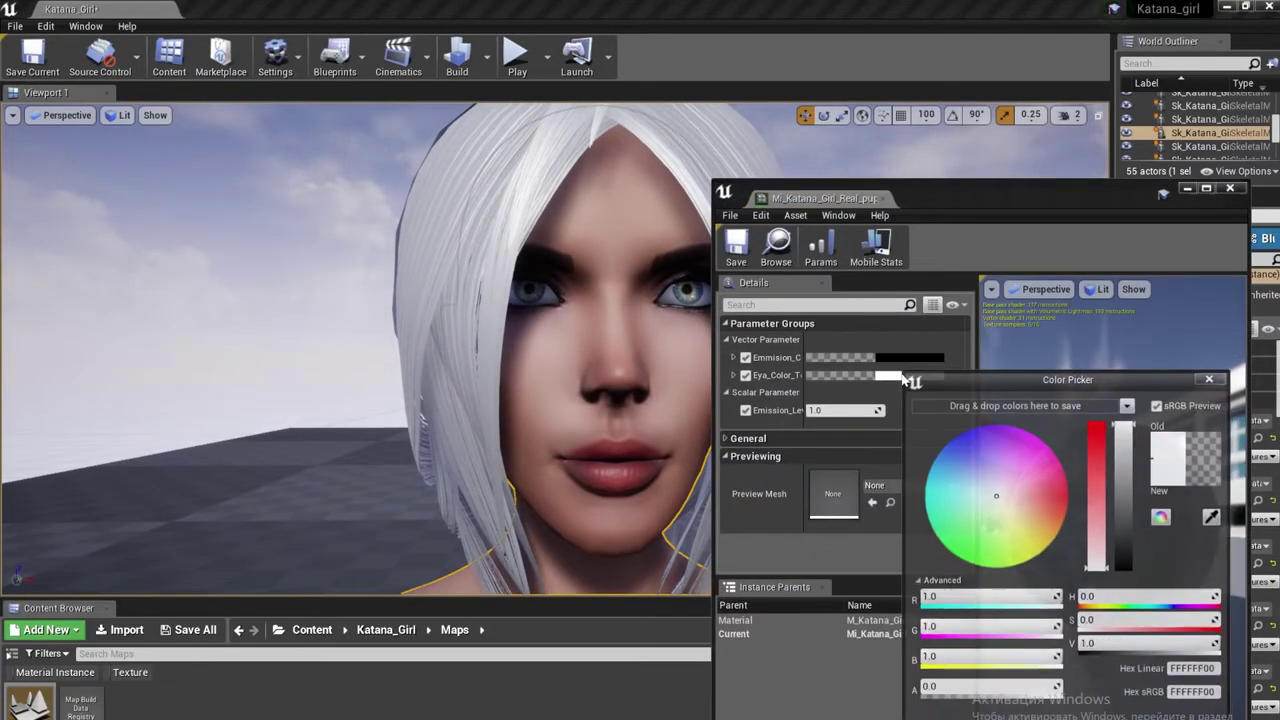
left_click_drag(1003, 451, 917, 523)
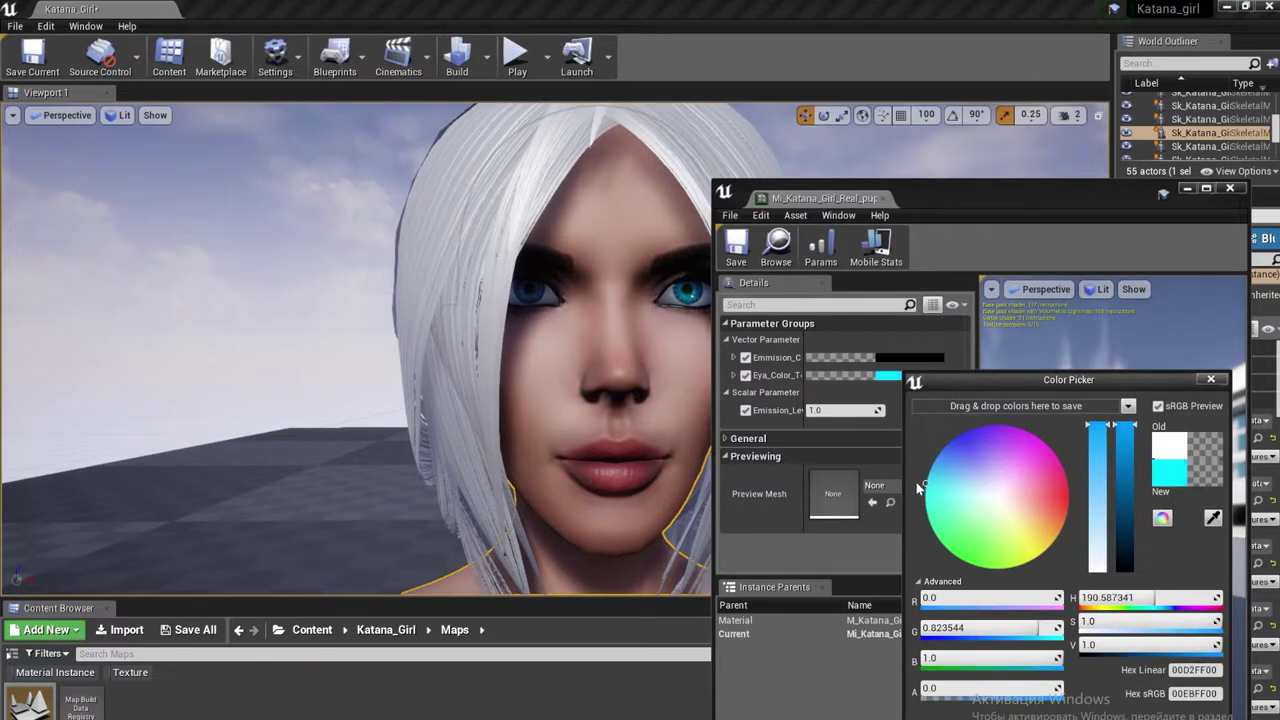
left_click_drag(967, 577, 1070, 485)
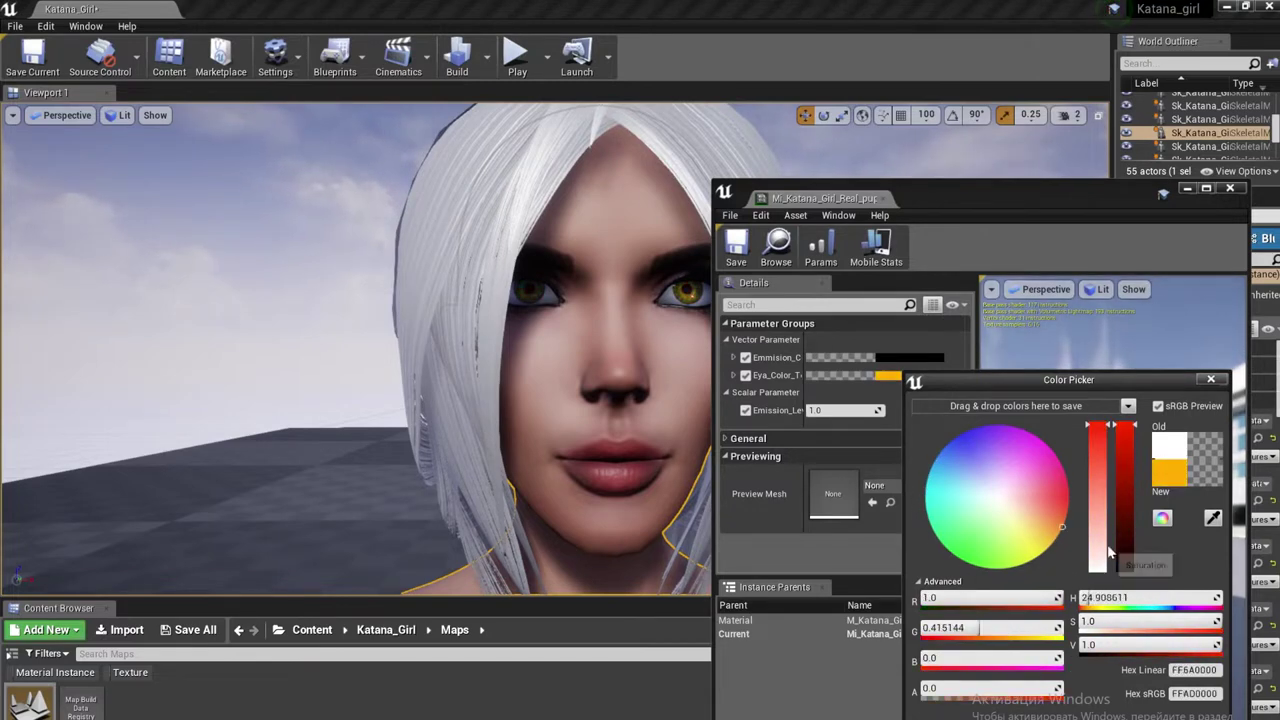
left_click_drag(1078, 424, 972, 395)
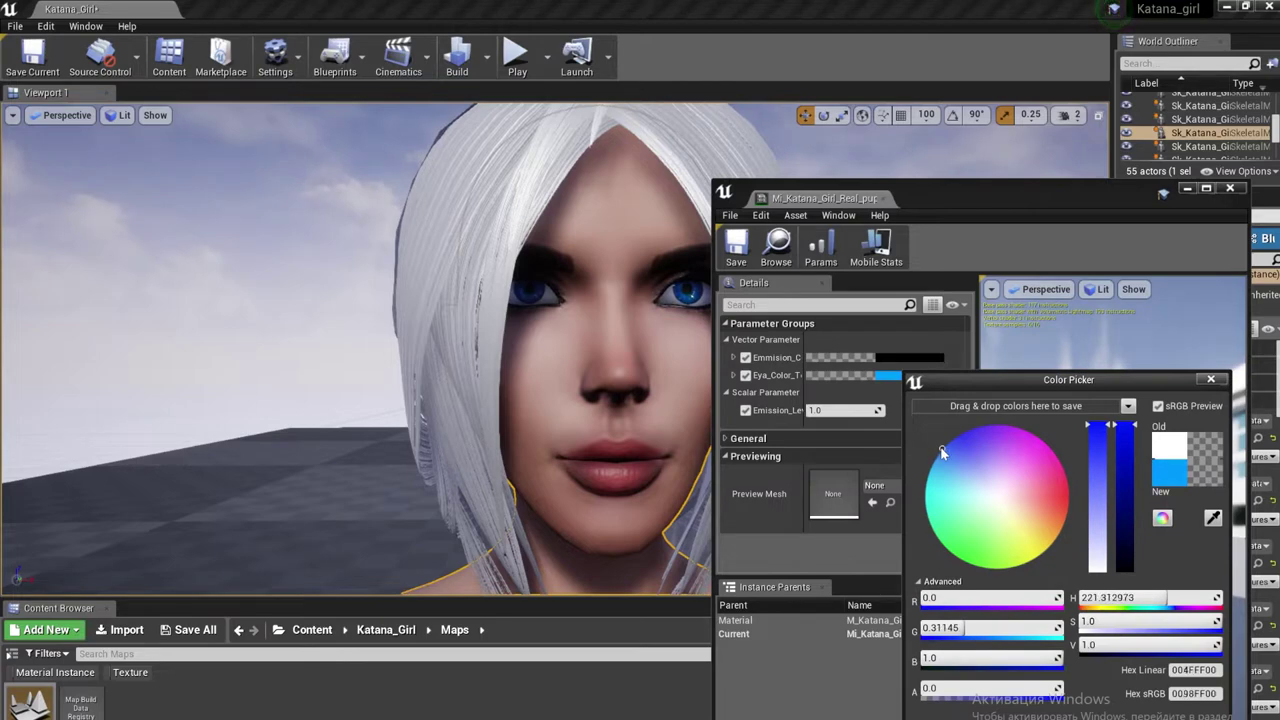
left_click_drag(941, 449, 936, 466)
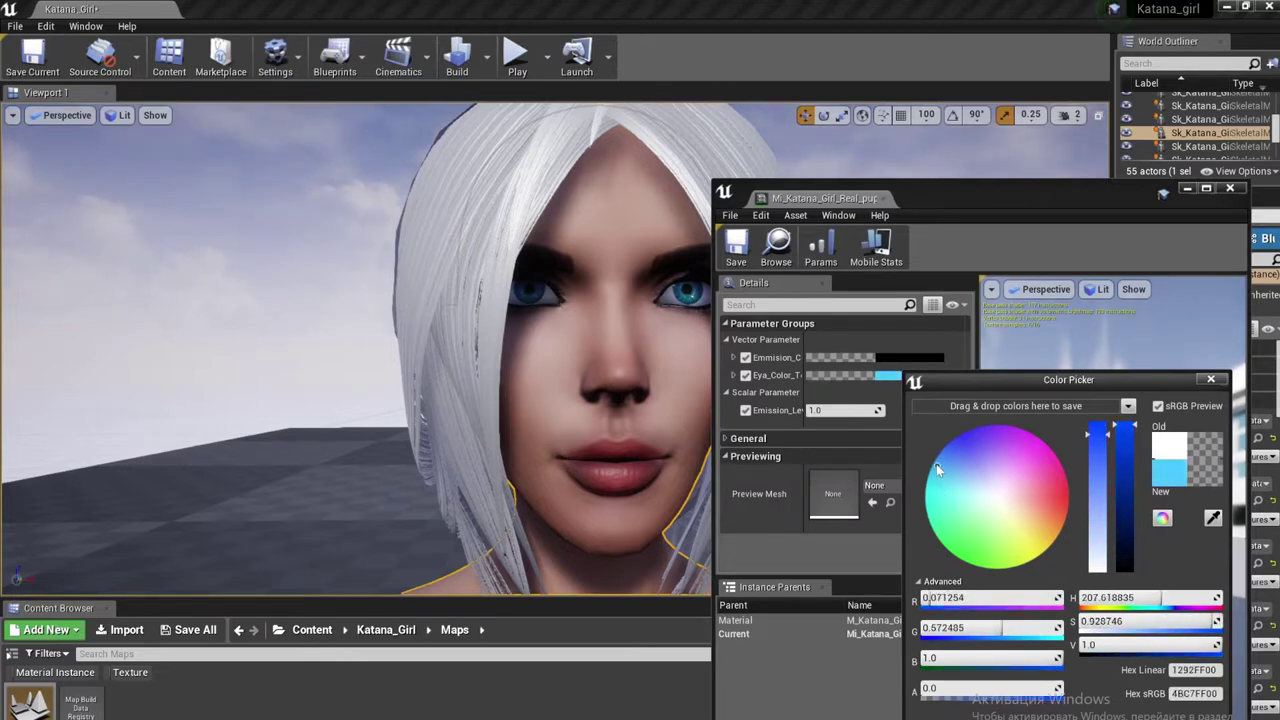
left_click(799, 443)
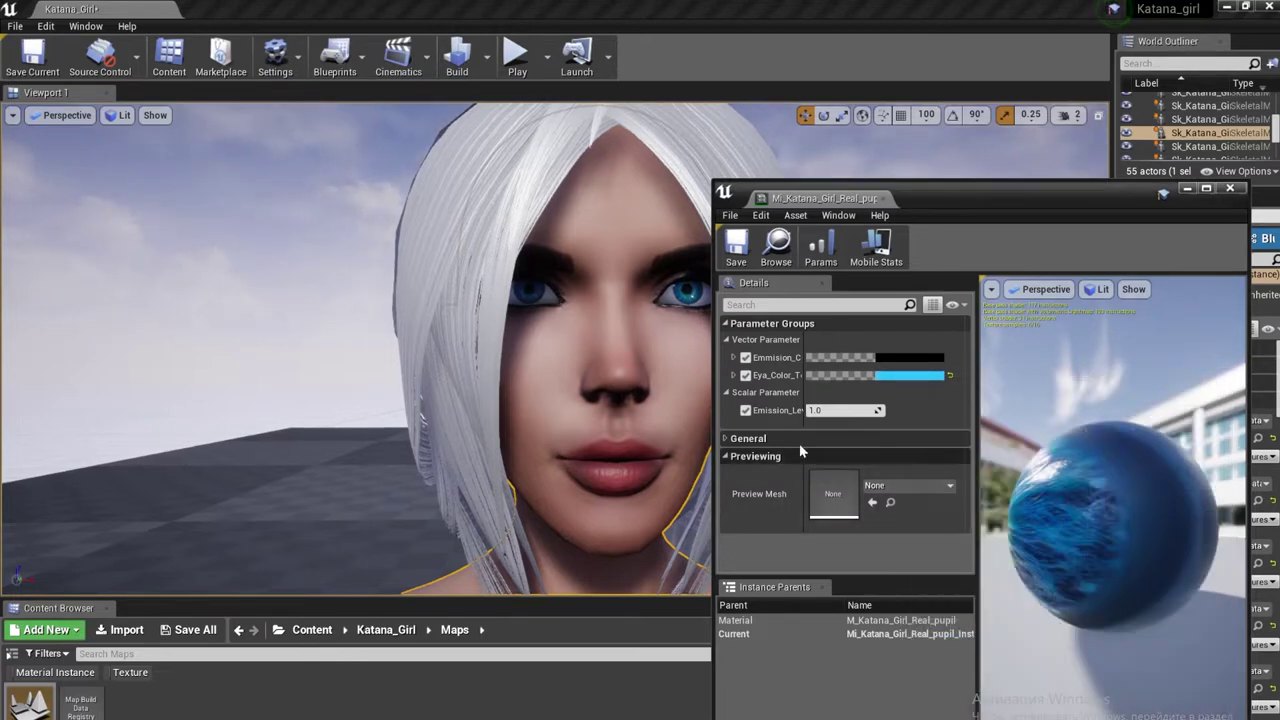
left_click(880, 360)
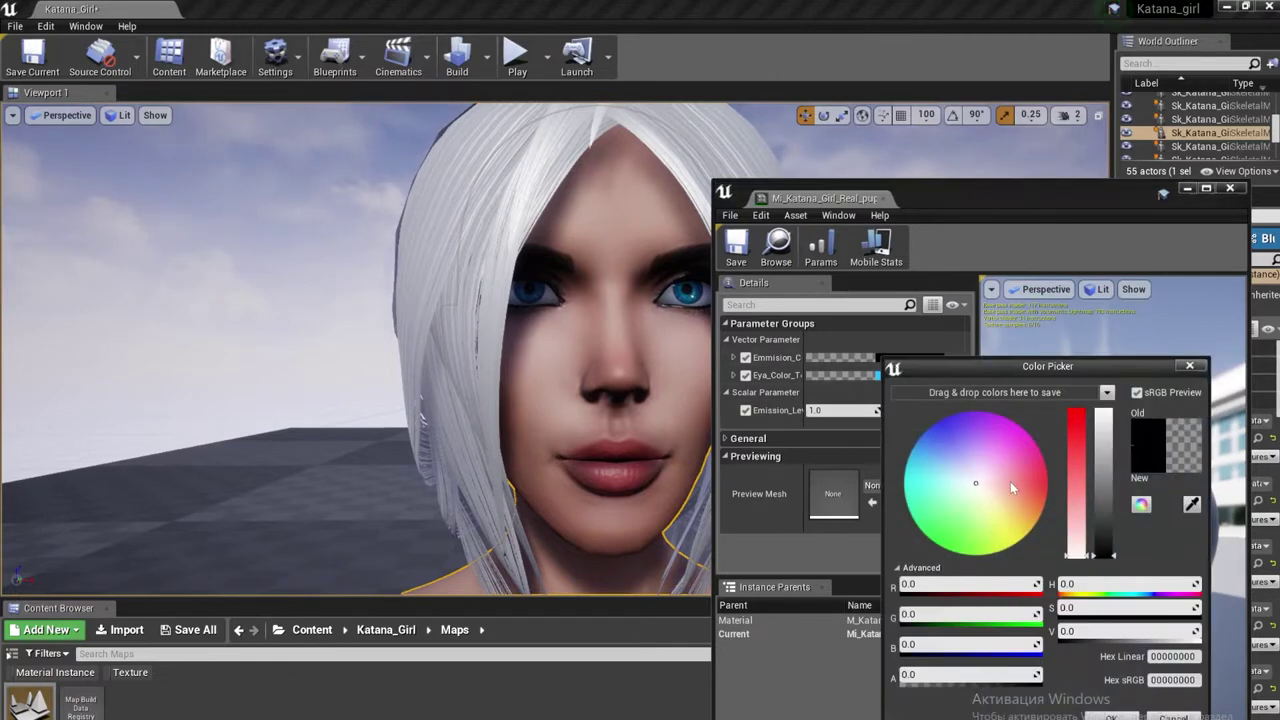
left_click(963, 418)
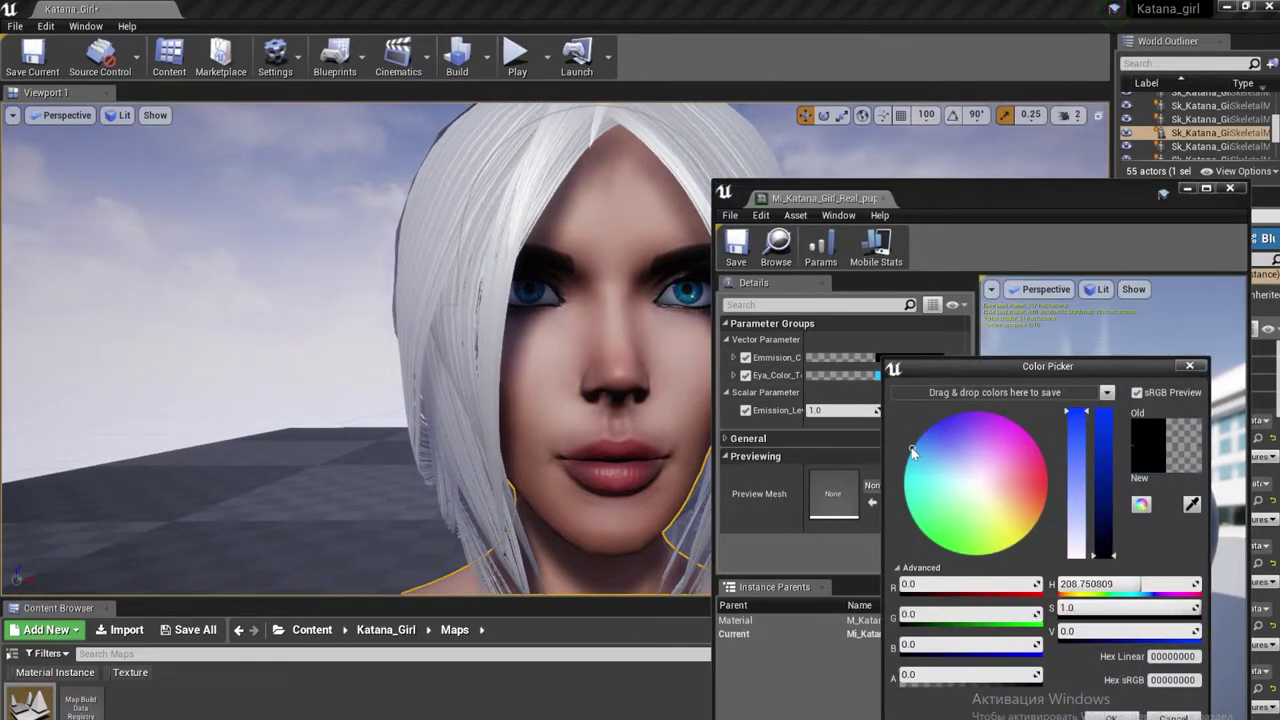
Set the Emission_C glow colour to bright blue and lower Emission_Level
left_click(822, 427)
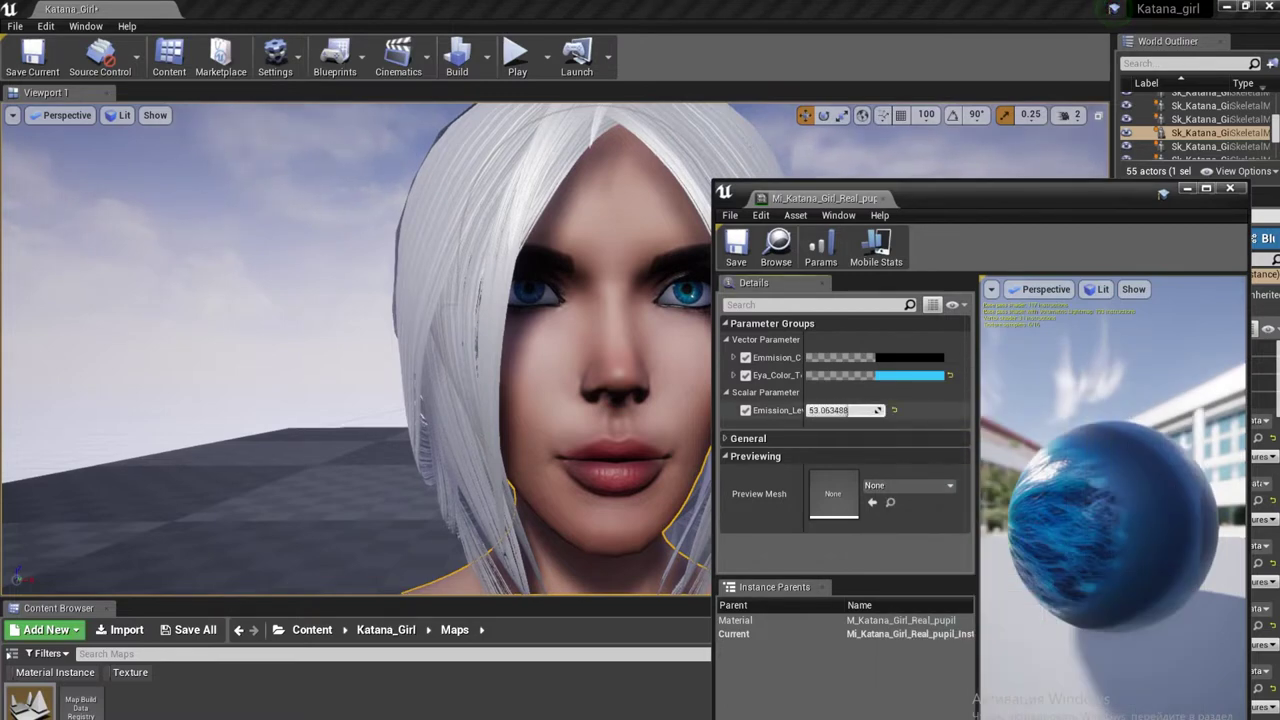
left_click_drag(860, 401, 846, 401)
left_click(897, 360)
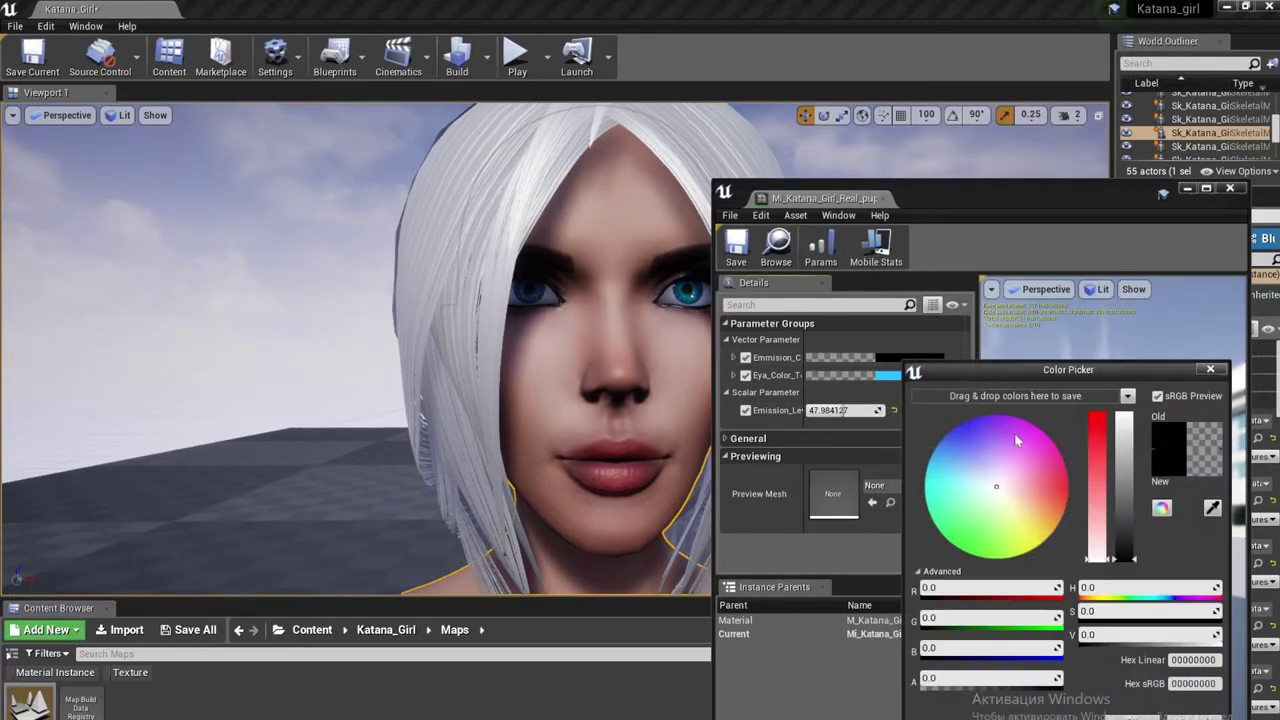
left_click_drag(1120, 459, 1133, 413)
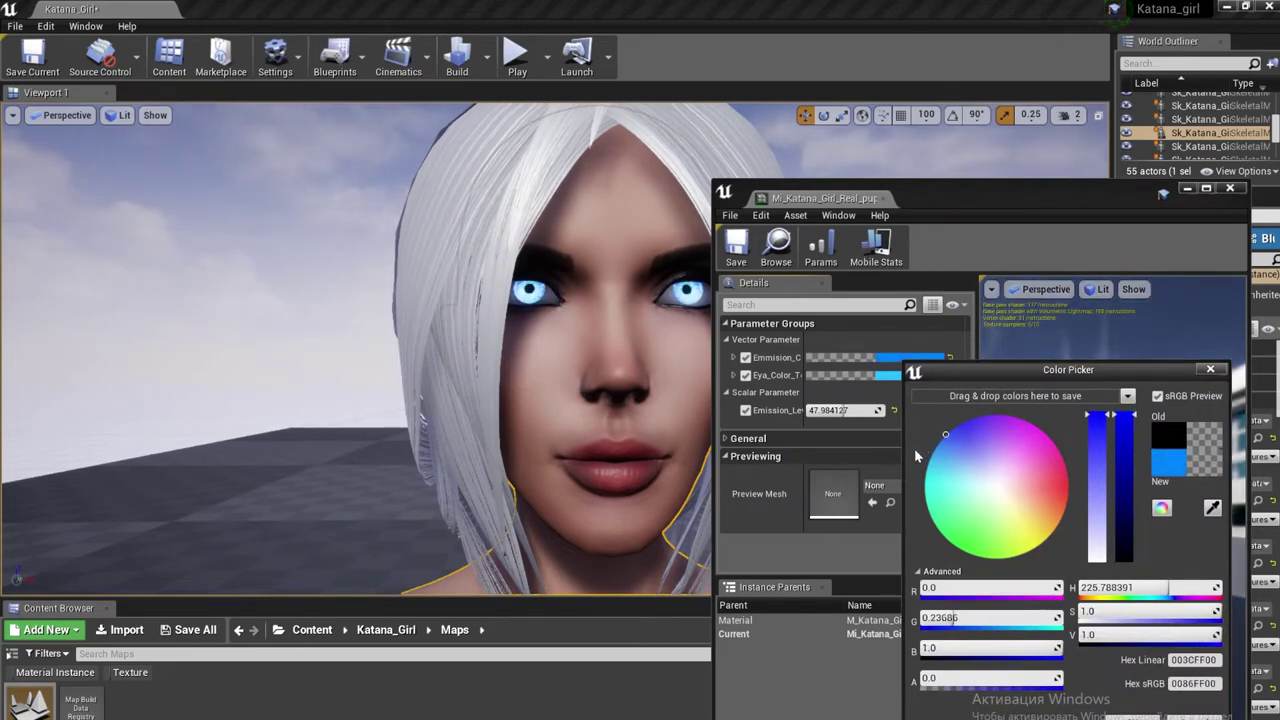
mouse_move(944, 433)
left_mouse_down()
mouse_move(936, 500)
mouse_move(950, 429)
left_mouse_up()
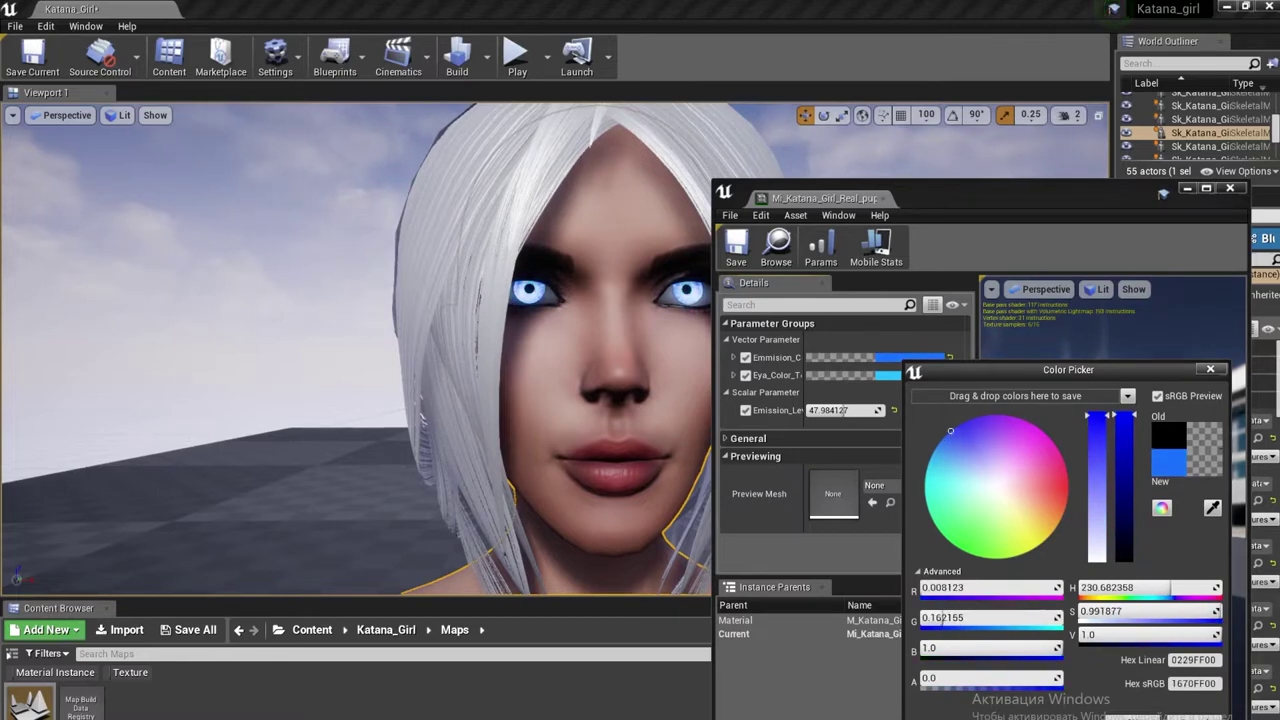
key("Return")
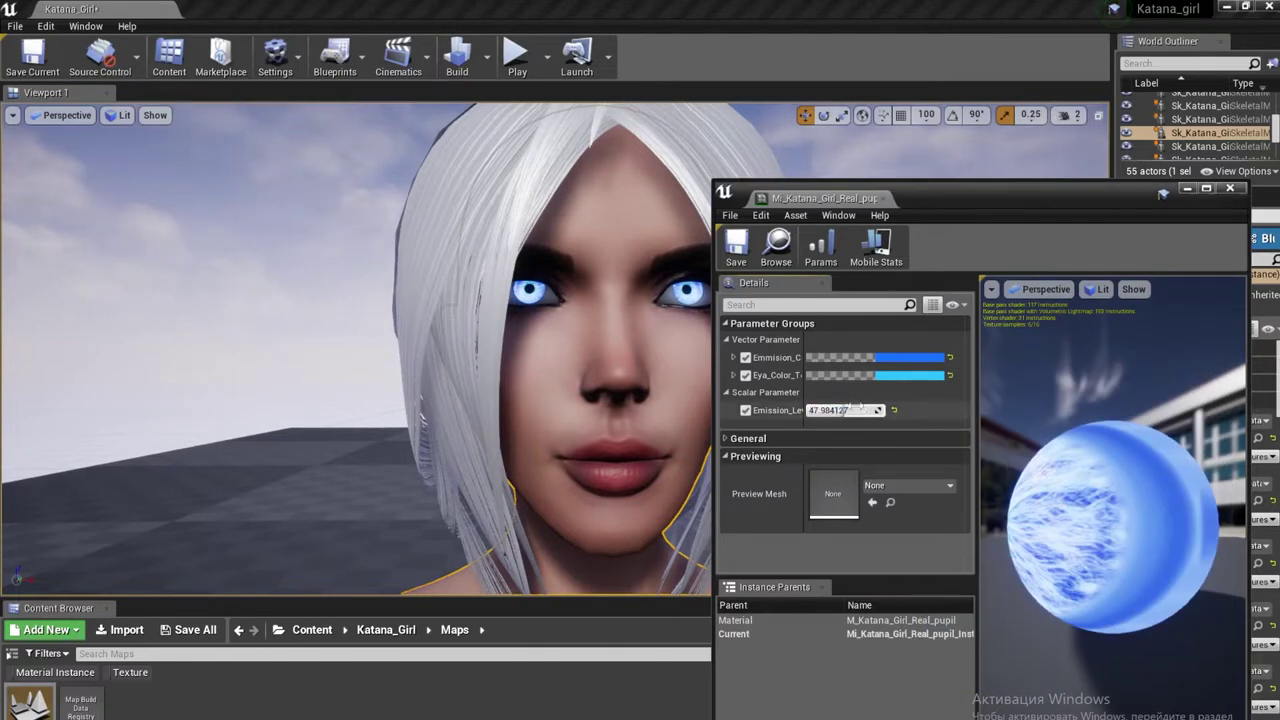
Bring Emission_Level to about 19.68, reconfirm the blue glow, and close the pupil material
mouse_move(857, 410)
left_mouse_down()
mouse_move(812, 410)
mouse_move(858, 405)
left_mouse_up()
left_click(928, 360)
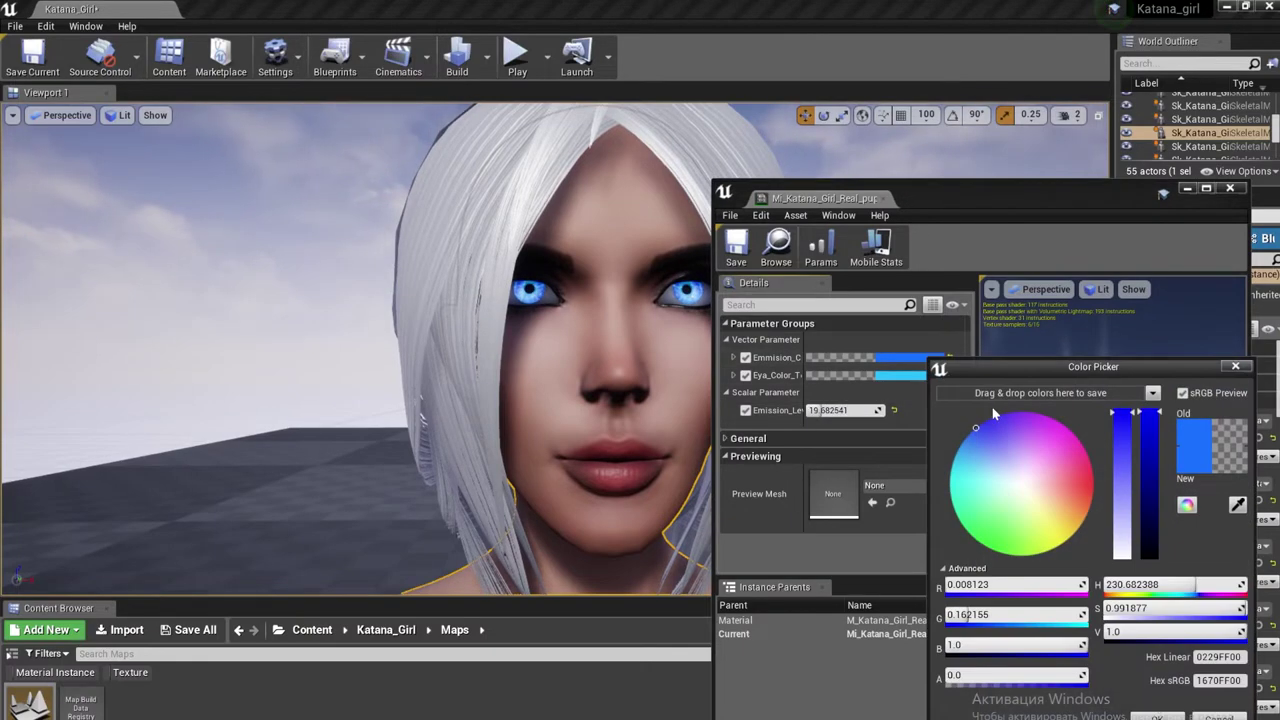
mouse_move(1007, 420)
left_mouse_down()
mouse_move(1115, 508)
mouse_move(1029, 547)
left_mouse_up()
left_click_drag(987, 503, 1001, 424)
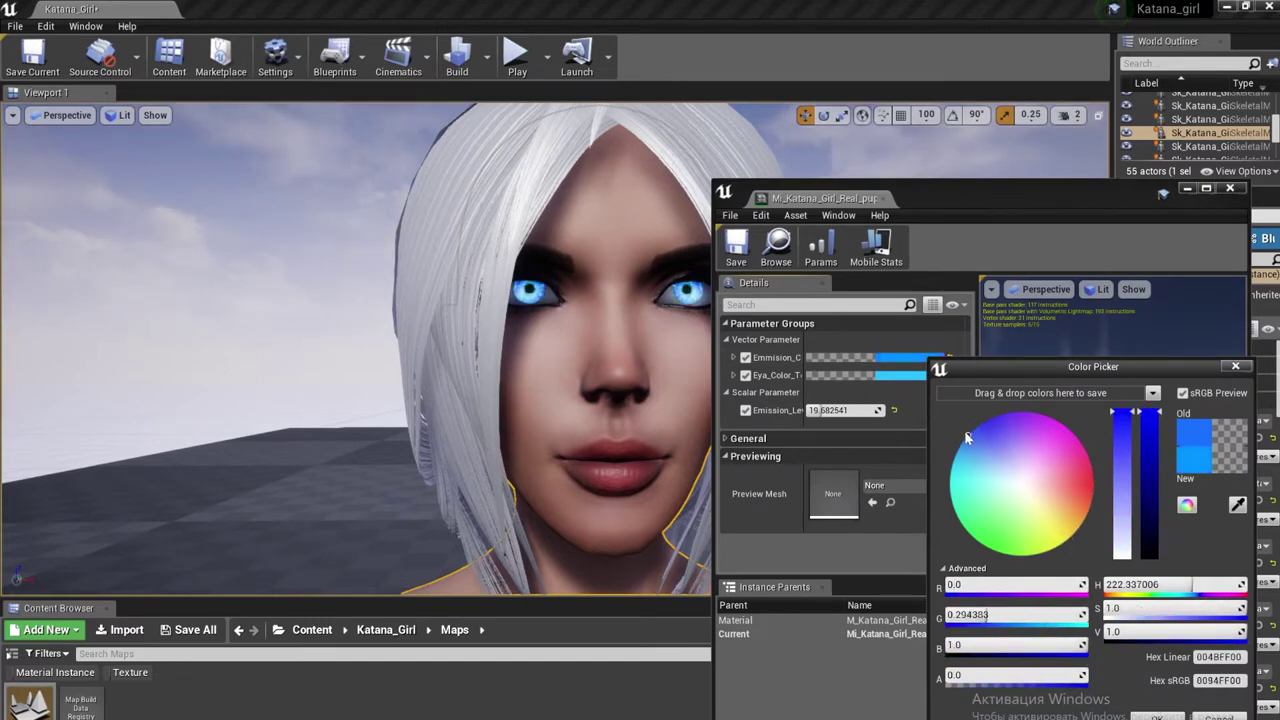
left_click(1160, 716)
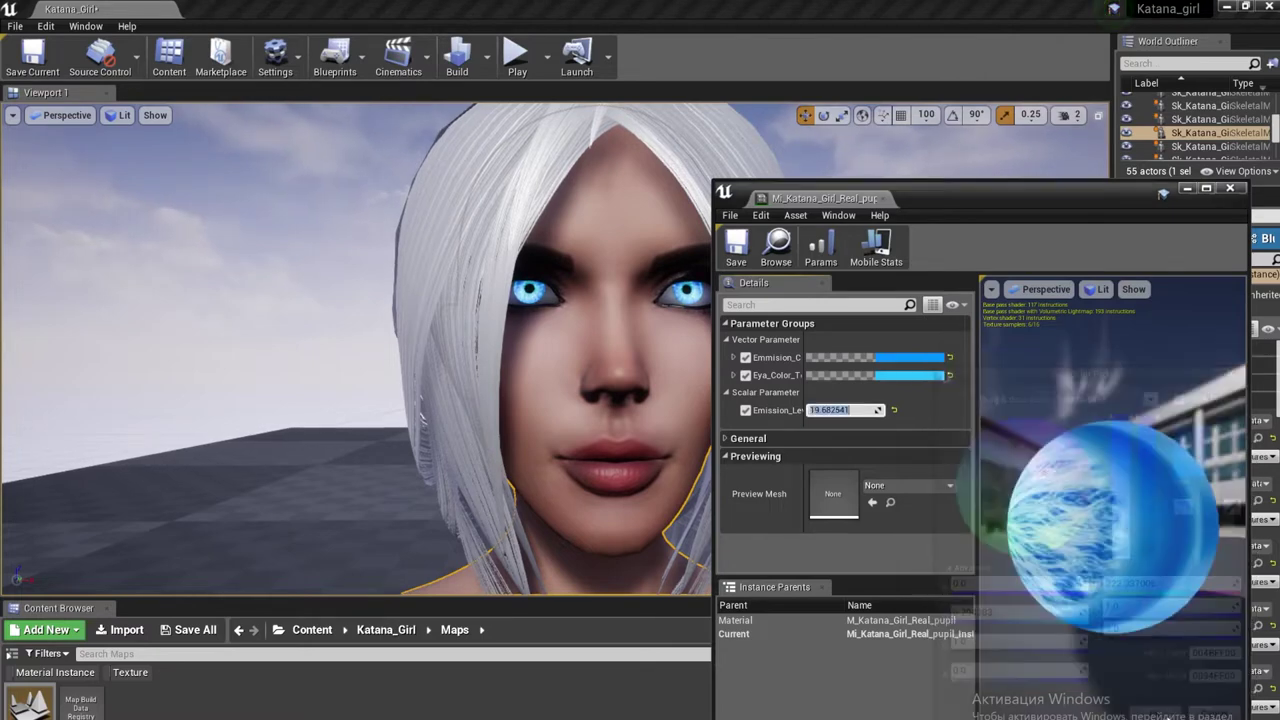
left_click(1230, 188)
Open the hair material instance and set Hair_Color to magenta-purple
left_click(877, 314)
key("ctrl+z")
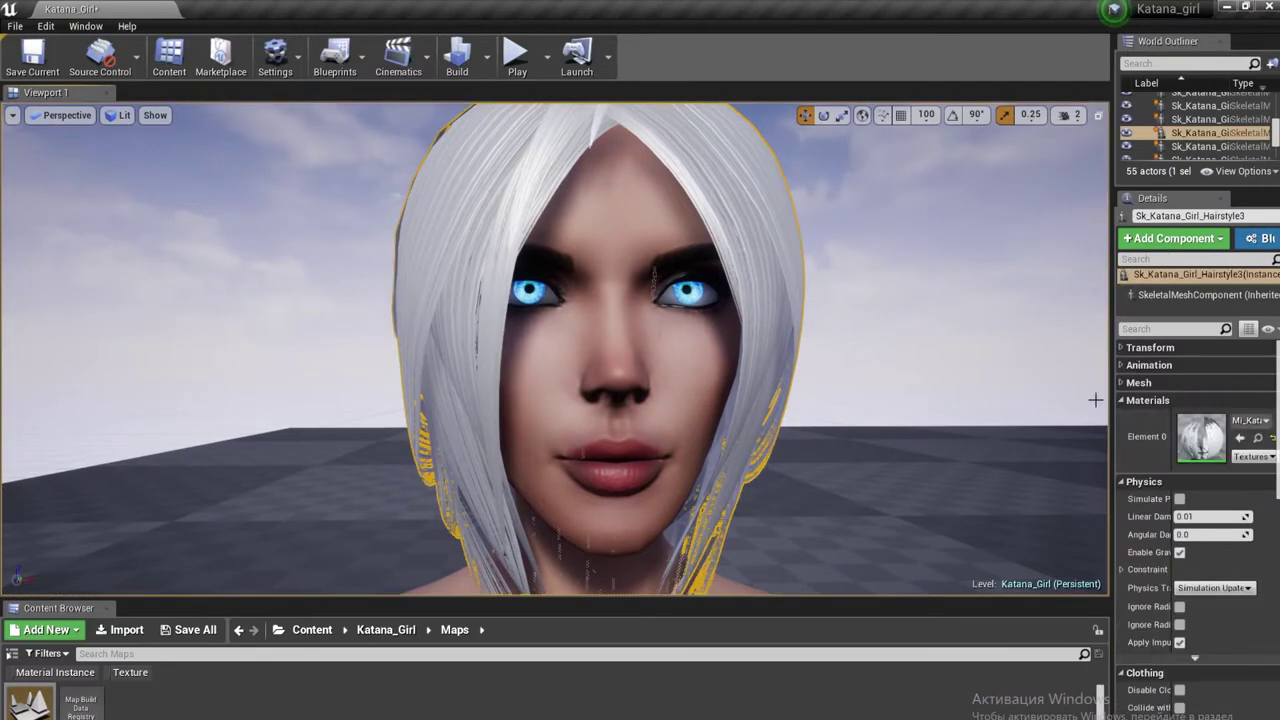
double_click(1200, 436)
left_click(879, 153)
left_click_drag(939, 196, 1015, 161)
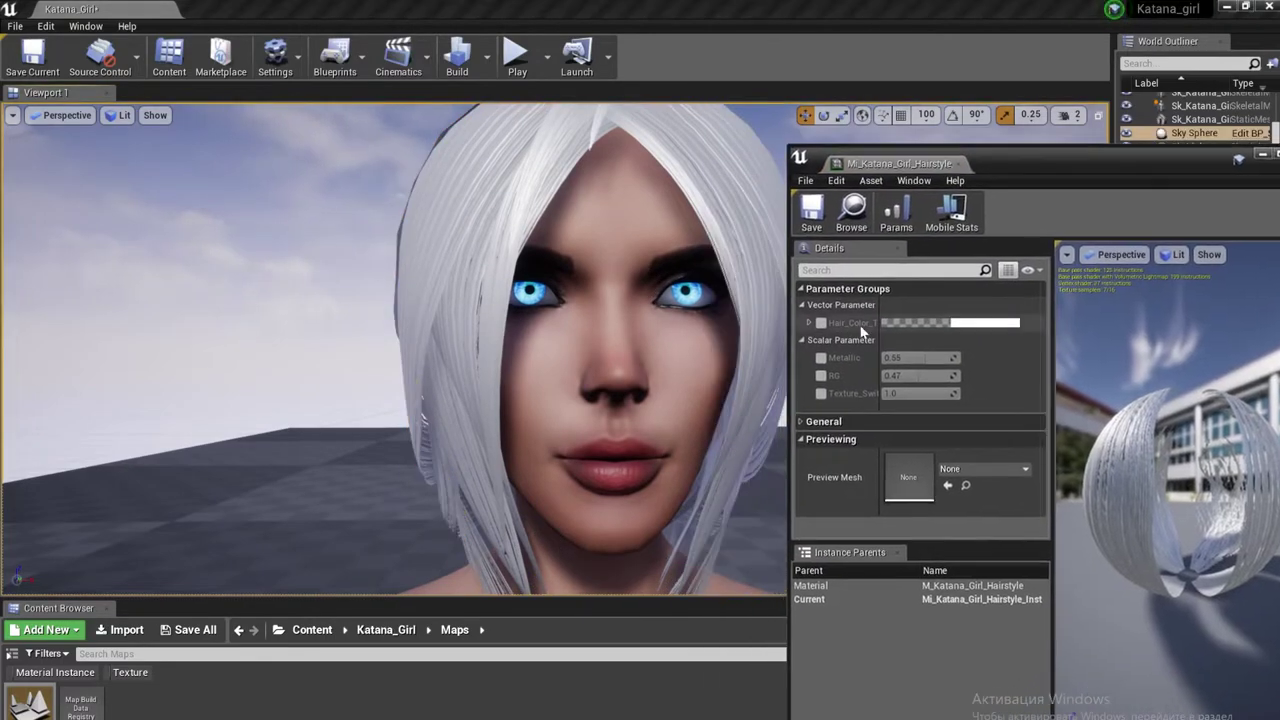
left_click(964, 325)
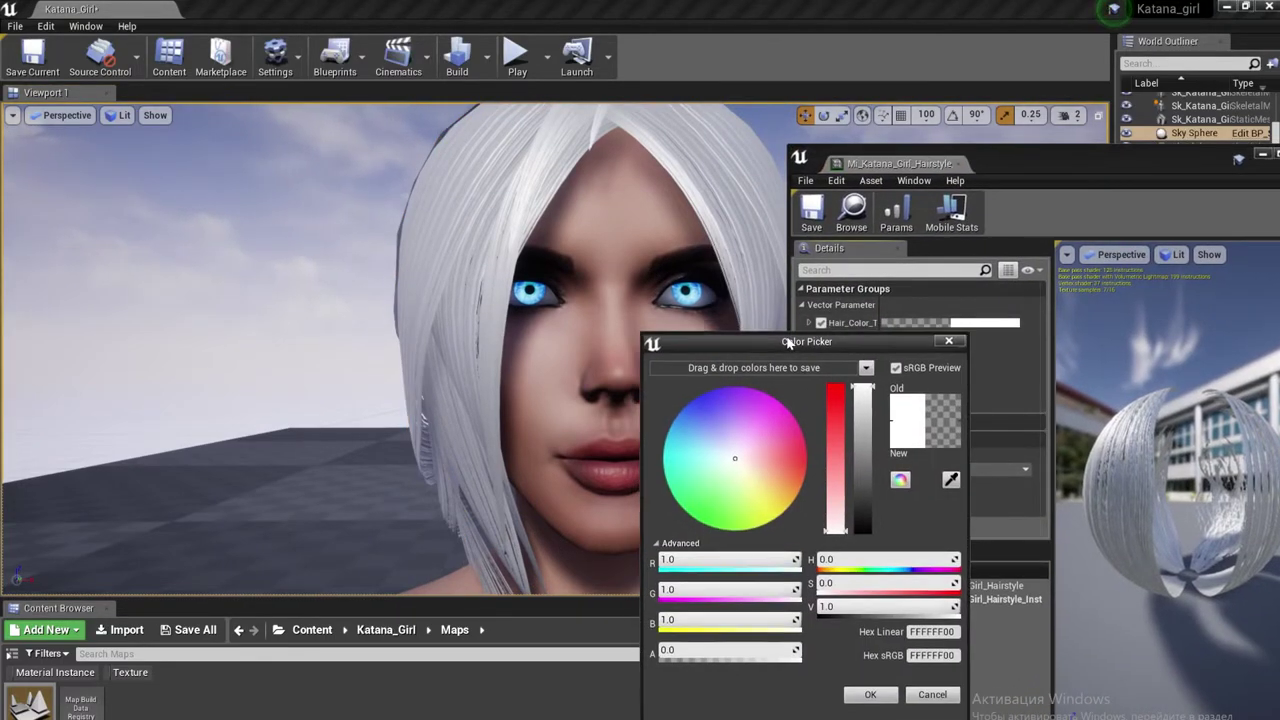
left_click_drag(780, 331, 1003, 331)
left_click(918, 402)
mouse_move(918, 402)
left_mouse_down()
mouse_move(1012, 436)
mouse_move(955, 375)
left_mouse_up()
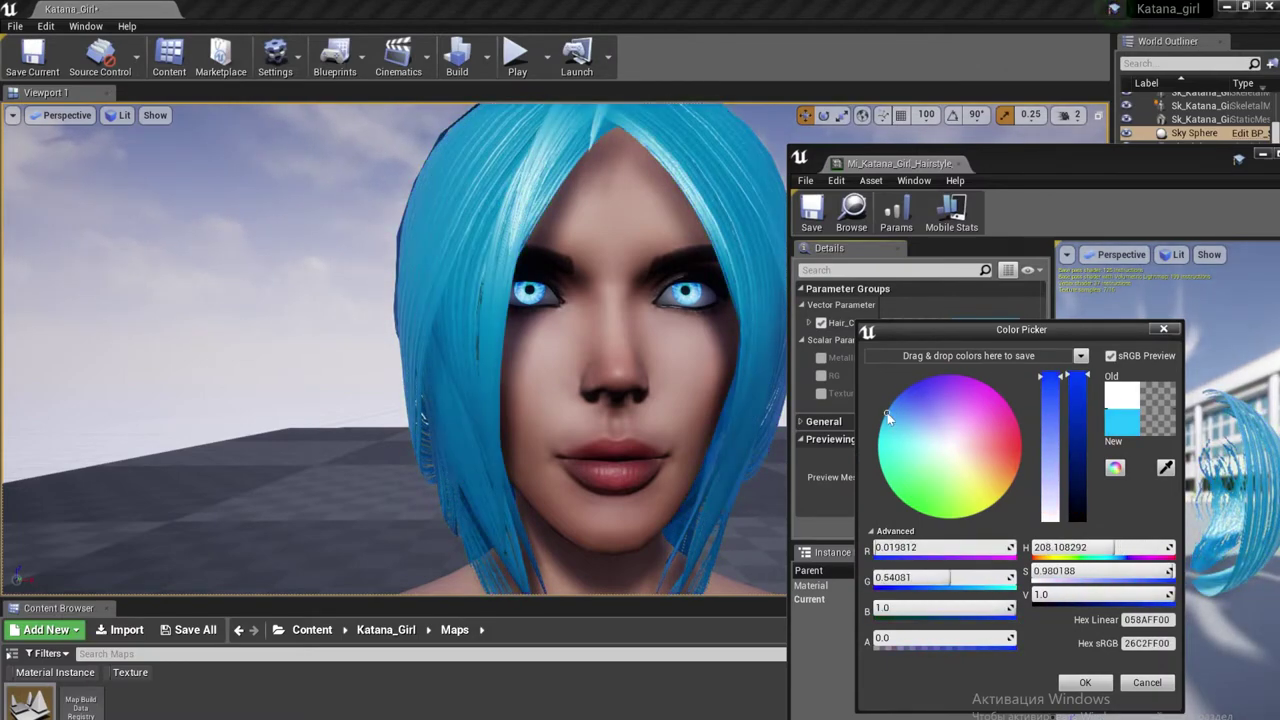
left_click(1085, 682)
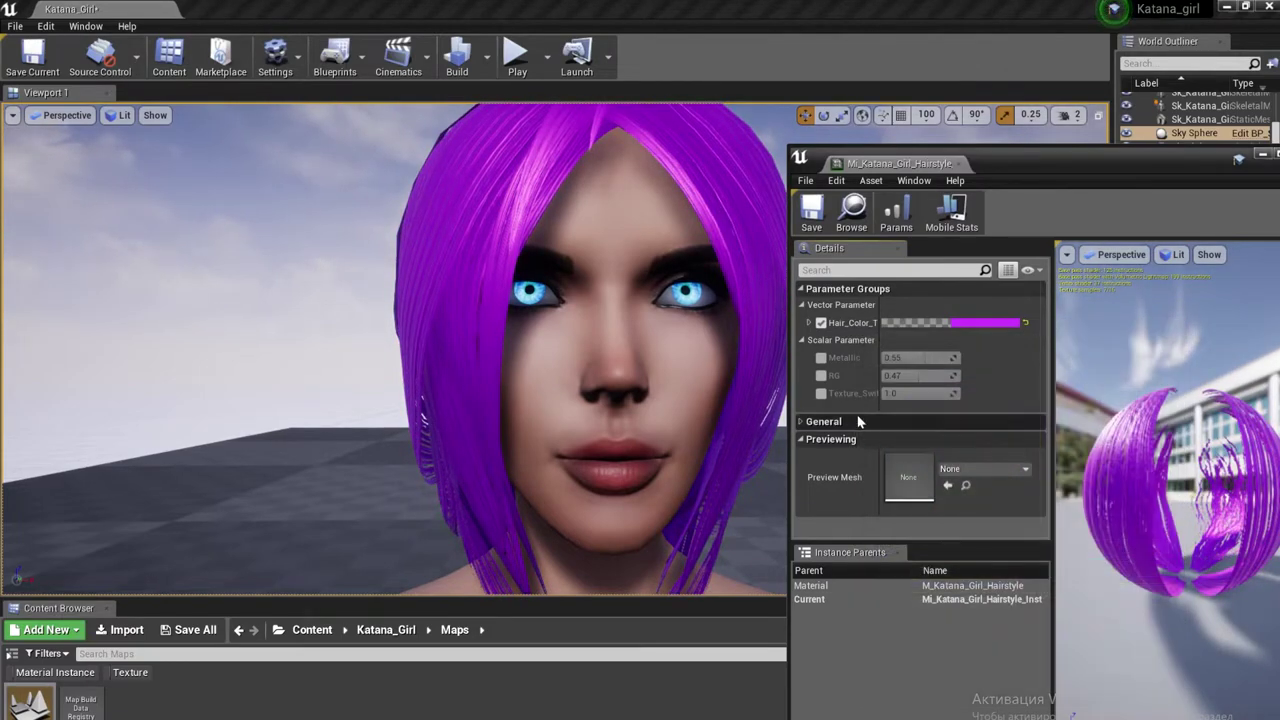
Enable Metallic, RG and Texture_Switch, set Metallic to about 0.35, and close the hair material
left_click(821, 357)
left_click(821, 375)
left_click(821, 393)
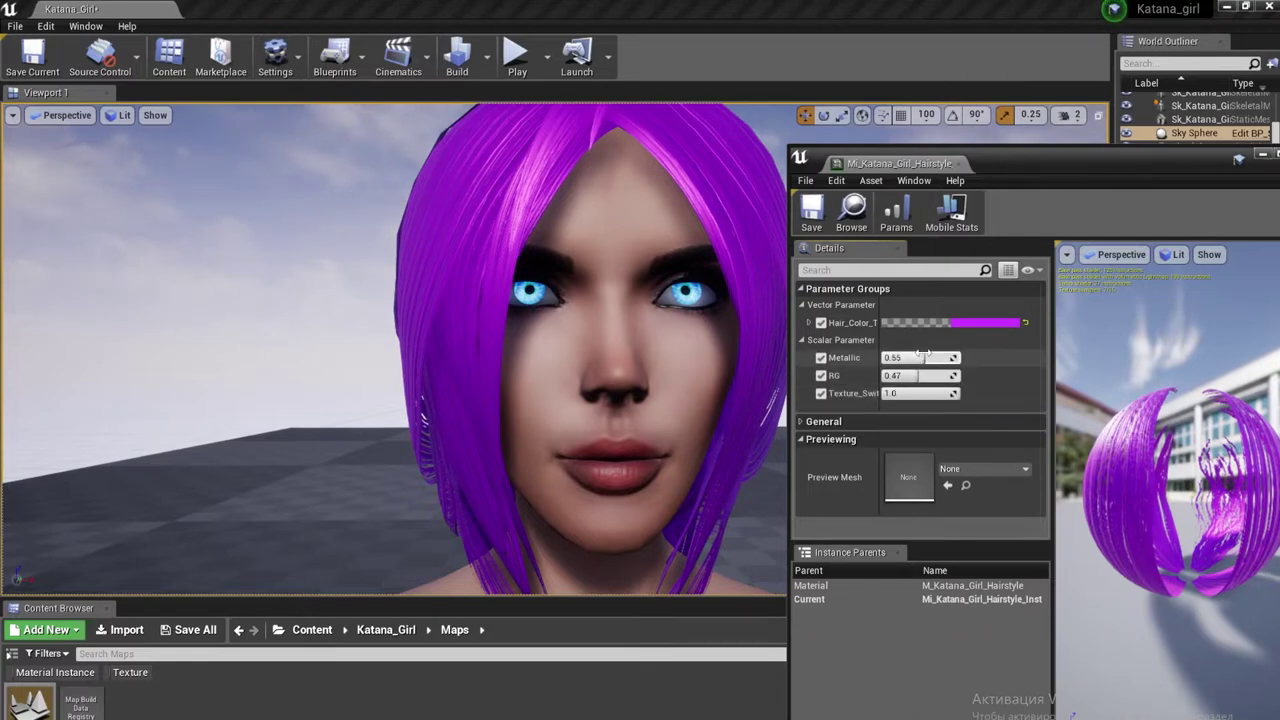
mouse_move(918, 357)
left_mouse_down()
mouse_move(885, 357)
mouse_move(940, 375)
mouse_move(885, 393)
left_mouse_up()
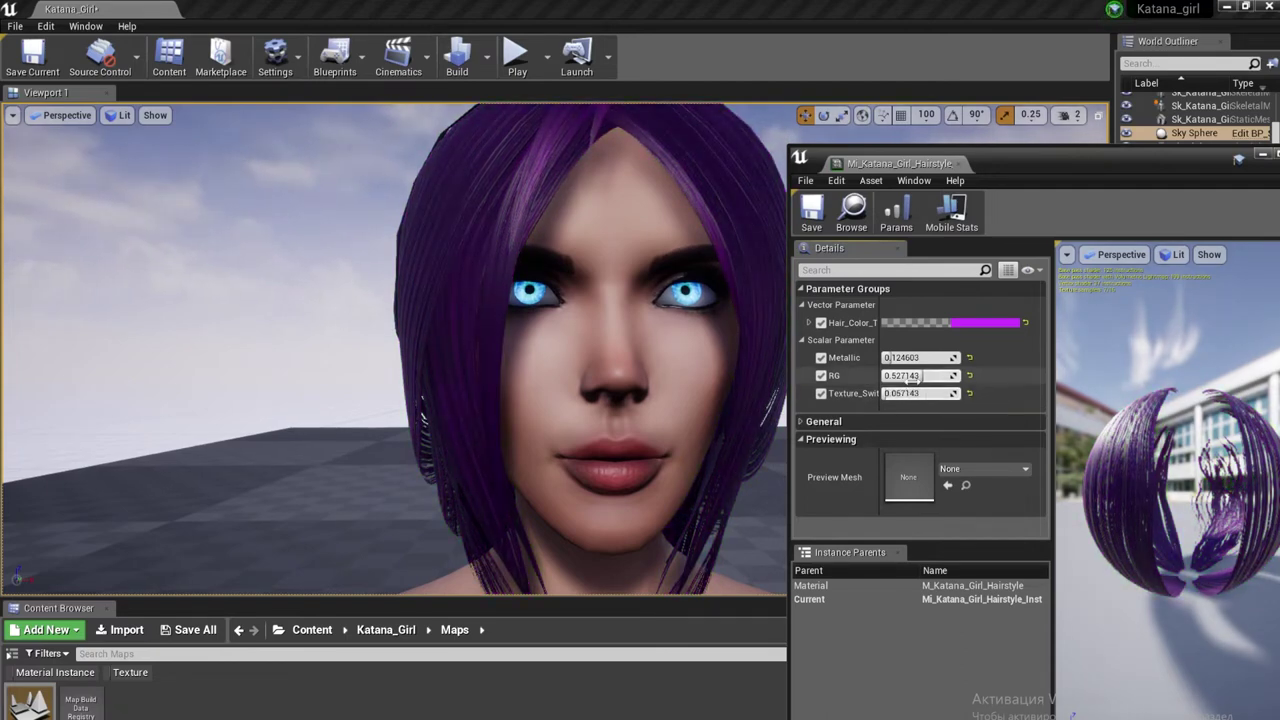
mouse_move(928, 375)
left_mouse_down()
mouse_move(905, 357)
mouse_move(918, 358)
left_mouse_up()
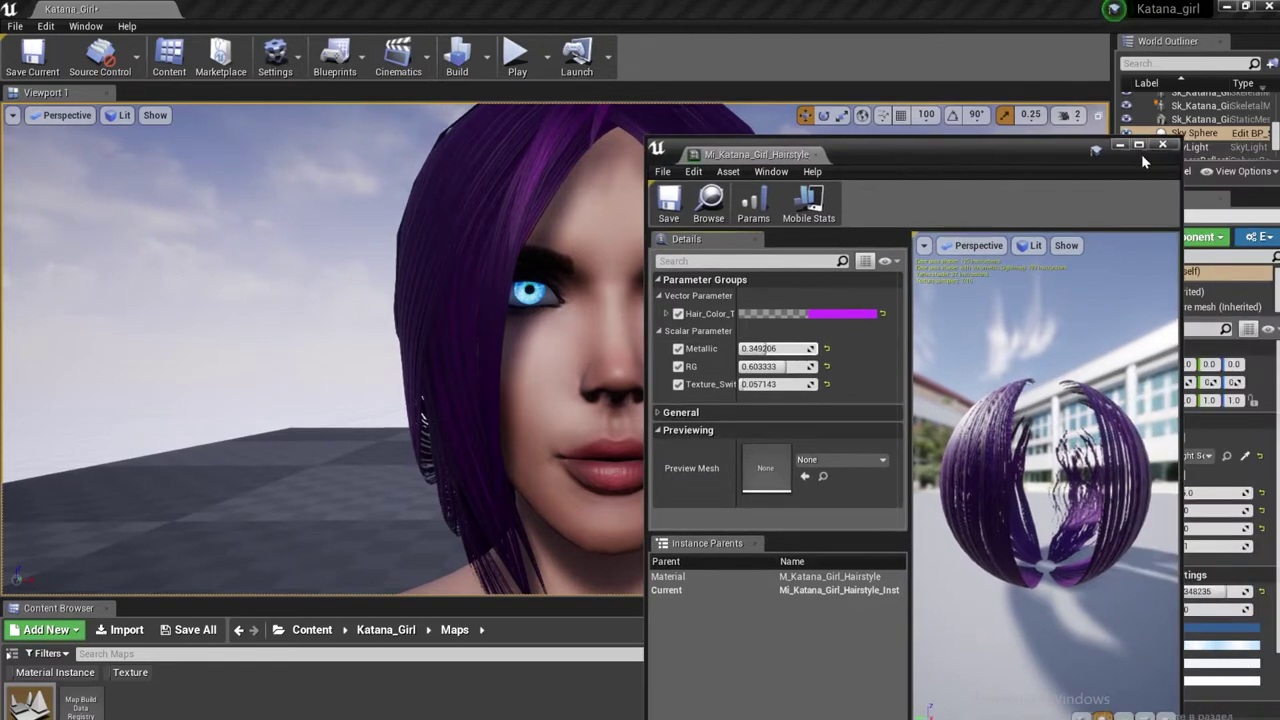
left_click(1141, 154)
left_click(722, 338)
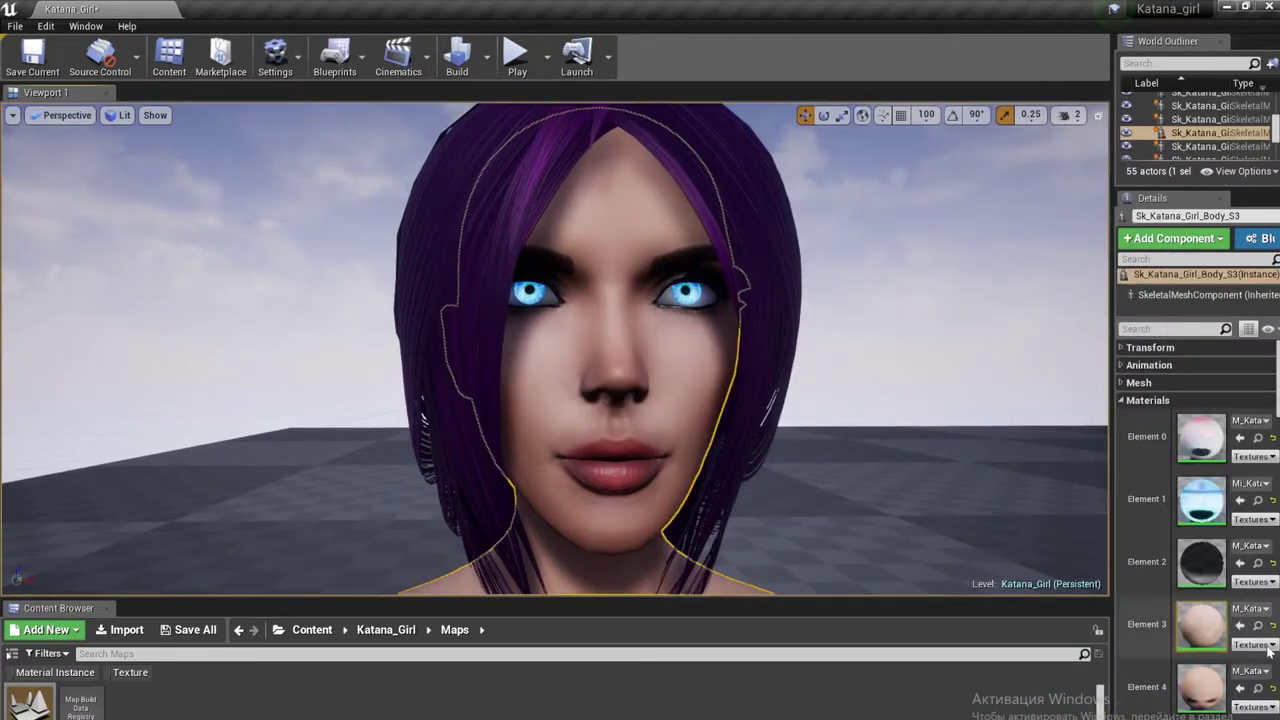
Create a material instance of M_Katana_Girl_Head in the Katana_Girl Materials folder
left_click(370, 630)
double_click(186, 700)
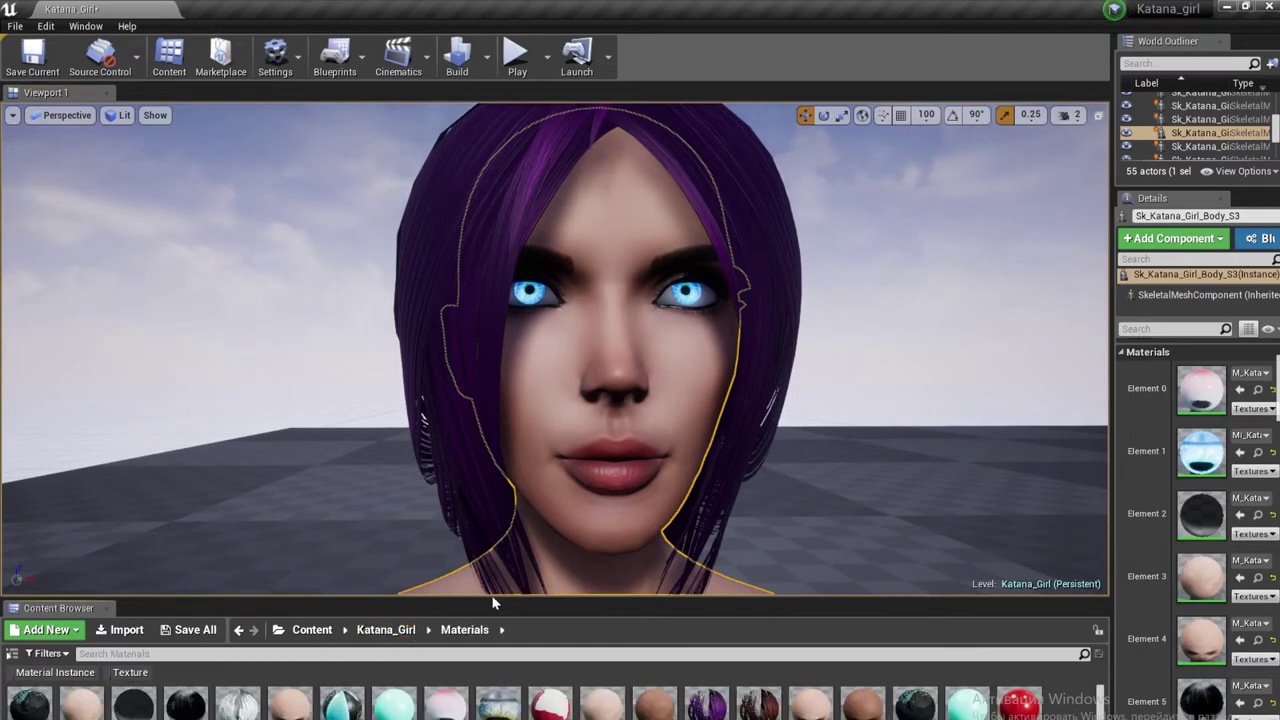
left_click_drag(492, 603, 492, 517)
right_click(302, 625)
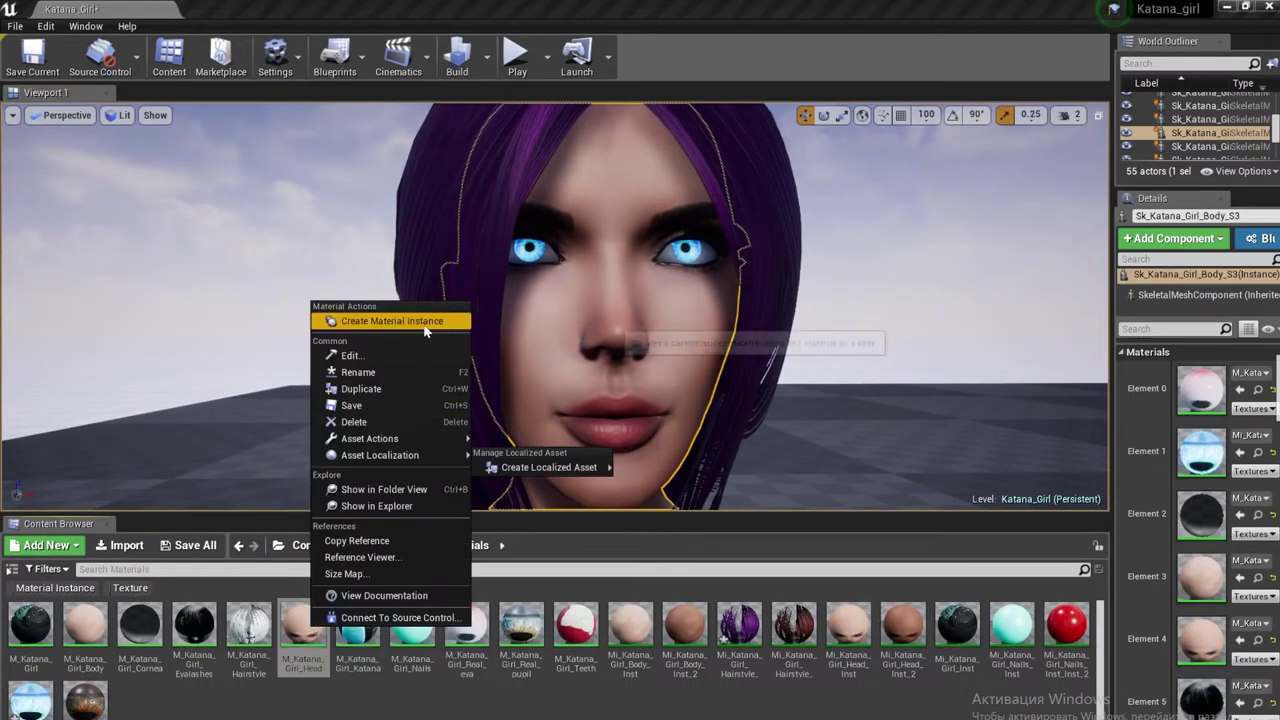
left_click(392, 321)
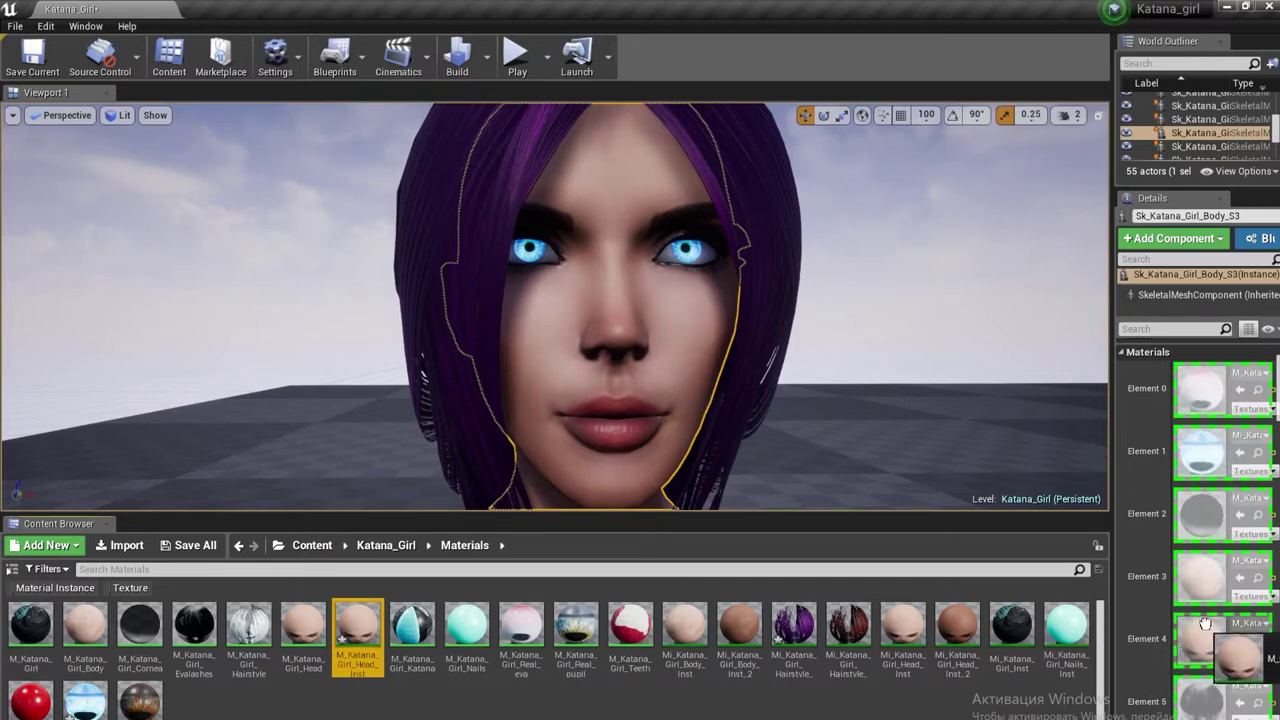
double_click(357, 635)
Set the head instance's Skin_Color to purple and close its editor
left_click_drag(861, 154, 1069, 195)
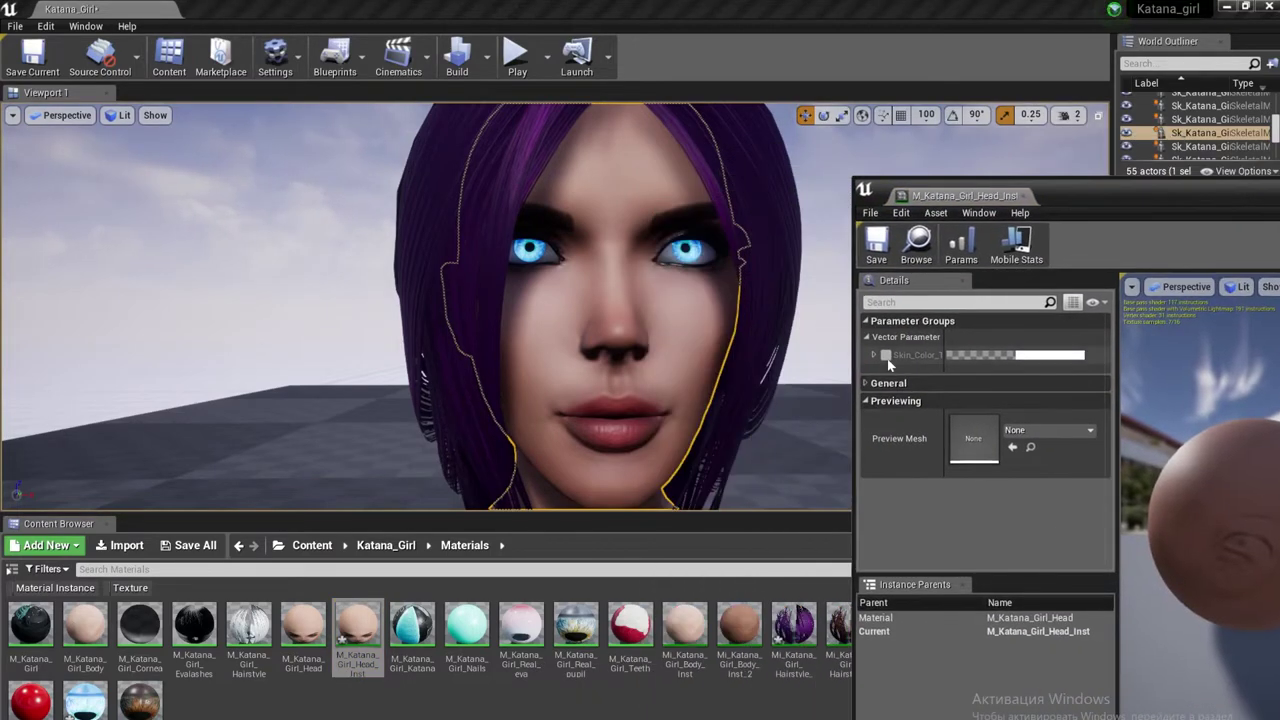
left_click(1028, 356)
mouse_move(785, 438)
left_mouse_down()
mouse_move(760, 428)
mouse_move(769, 441)
left_mouse_up()
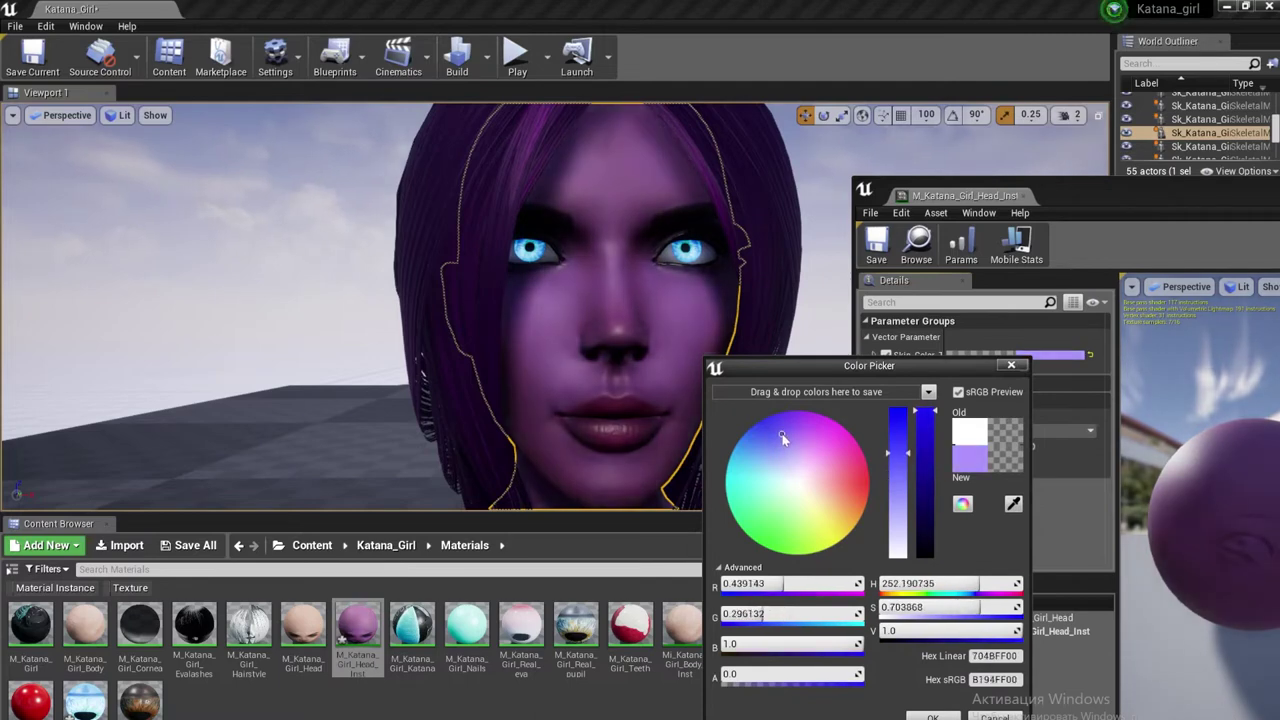
left_click_drag(770, 441, 772, 443)
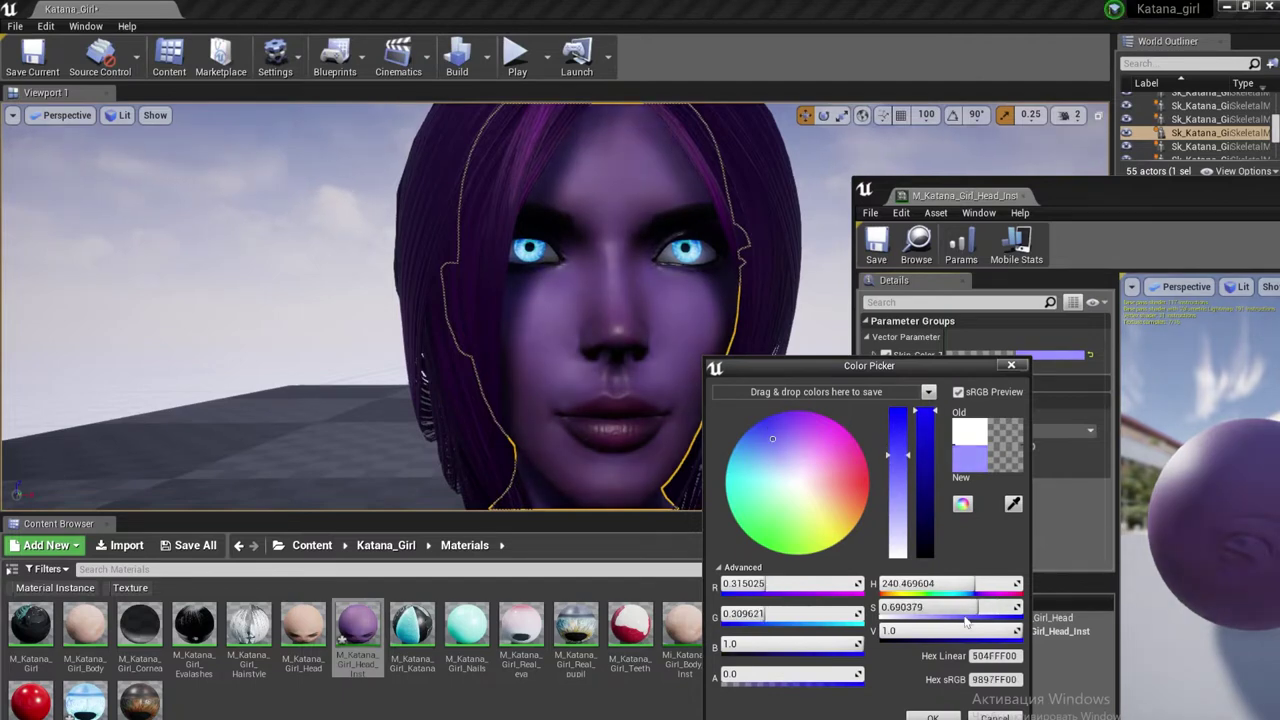
left_click(932, 717)
left_click_drag(1043, 186, 933, 182)
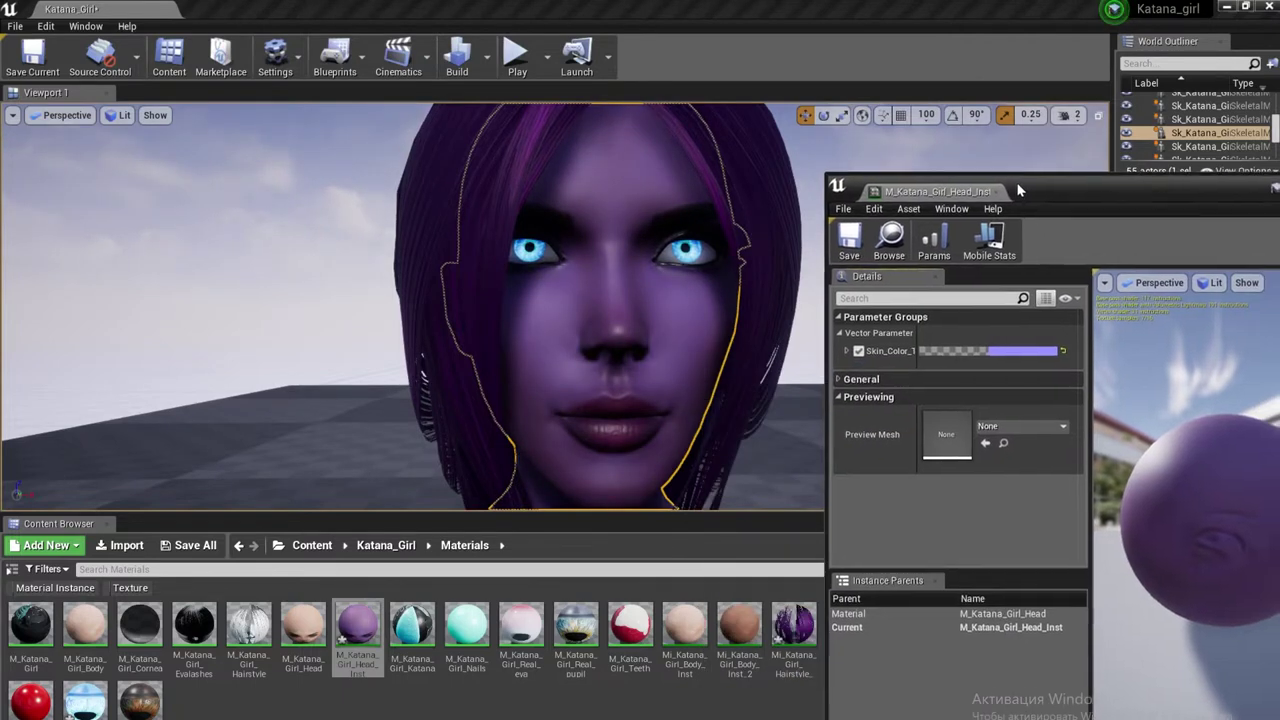
left_click(1261, 183)
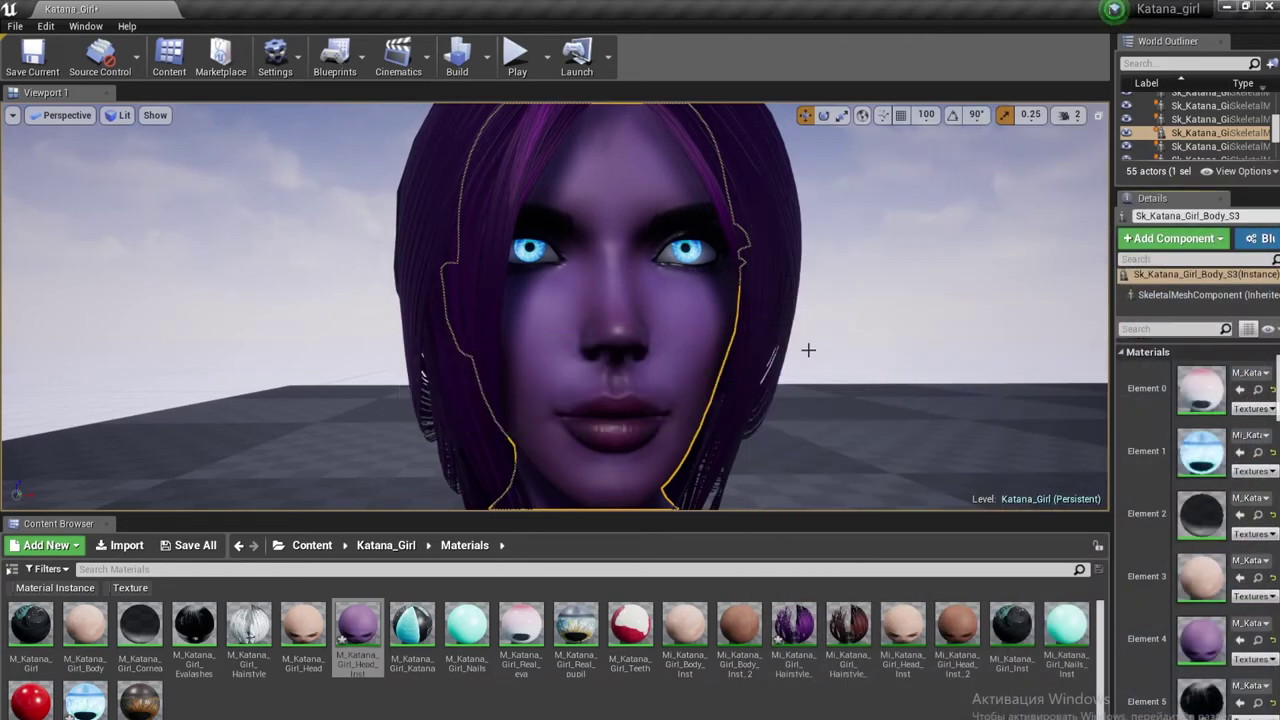
Create M_Katana_Girl_Body_Inst, assign it to Element 3, and tint its Skin_Color purple-magenta
right_click(75, 630)
left_click(160, 251)
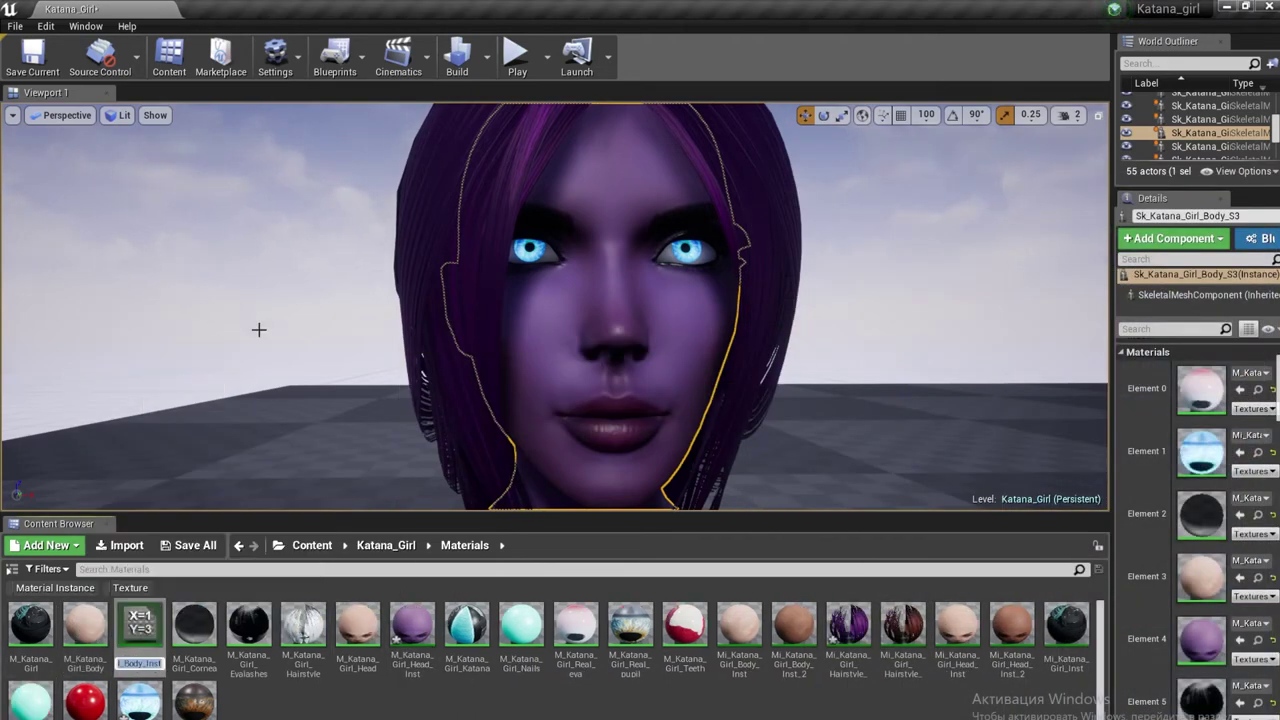
mouse_move(140, 625)
left_mouse_down()
mouse_move(1258, 575)
mouse_move(1218, 595)
mouse_move(1205, 578)
left_mouse_up()
double_click(1205, 578)
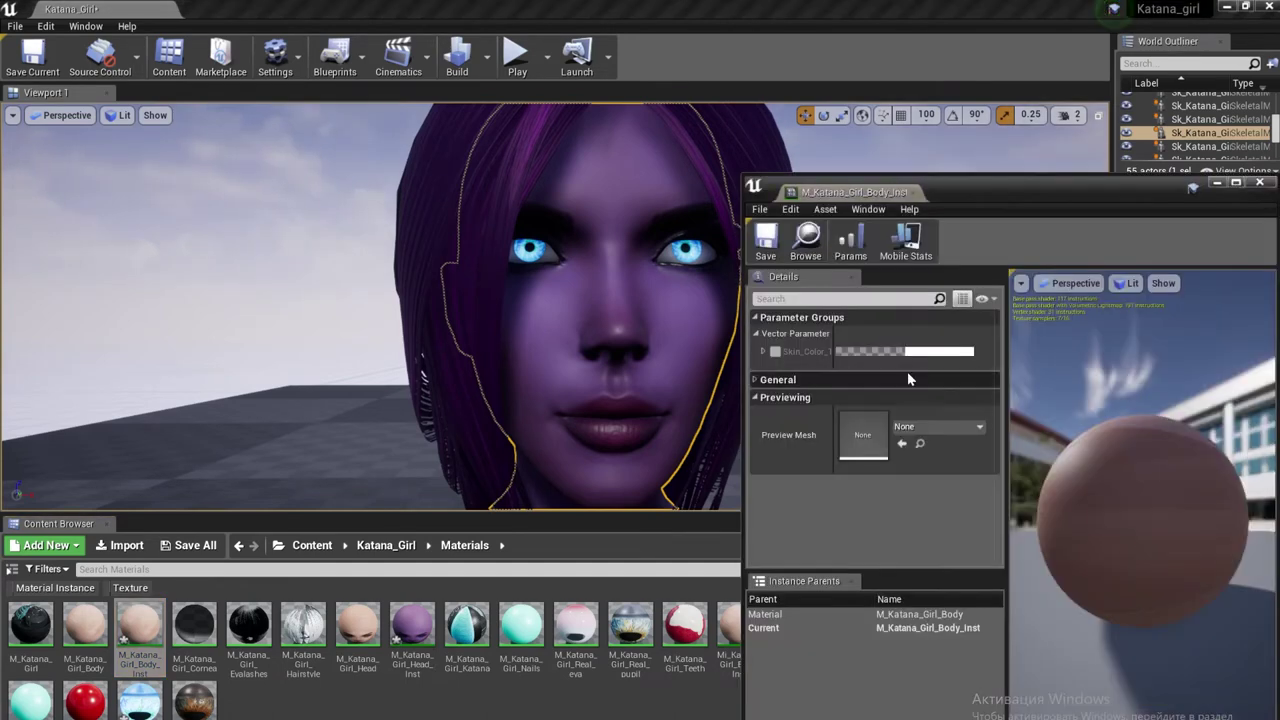
left_click(934, 362)
left_click(1043, 417)
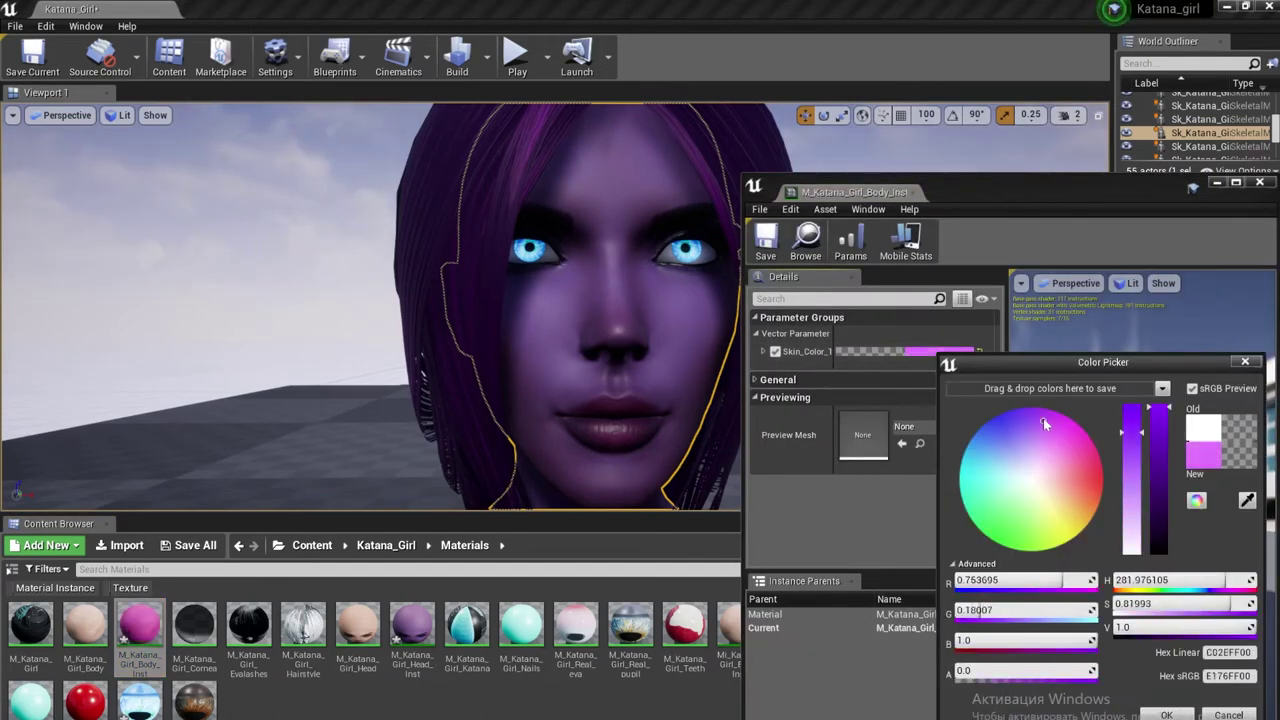
left_click(1245, 363)
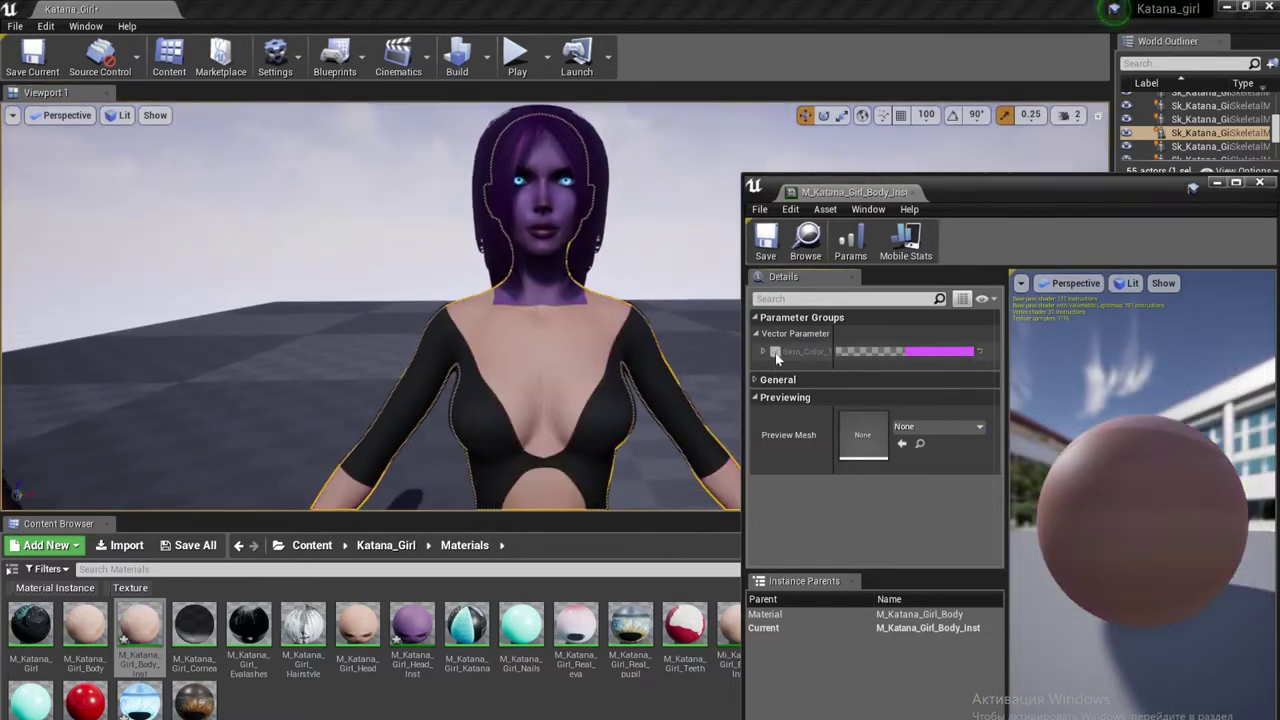
Match the body's Skin_Color to the head instance's hex colour and close the editor
left_click(403, 632)
double_click(403, 632)
left_click(905, 351)
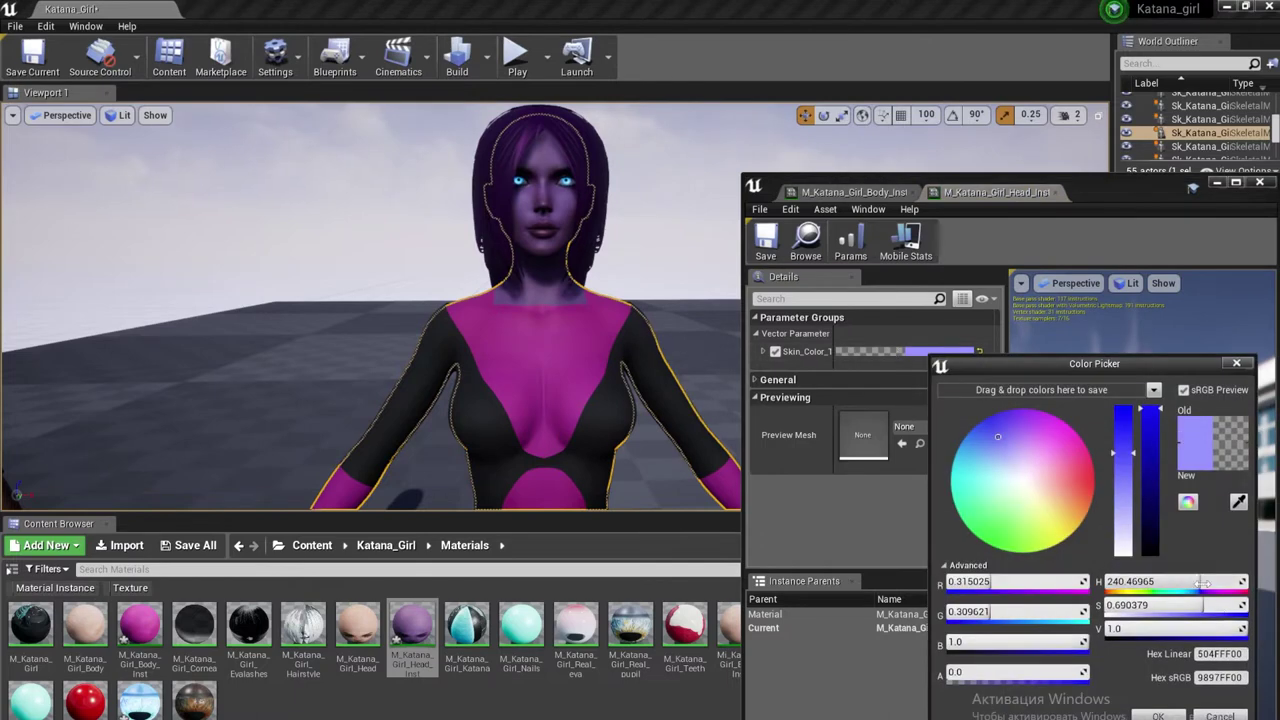
left_click(853, 192)
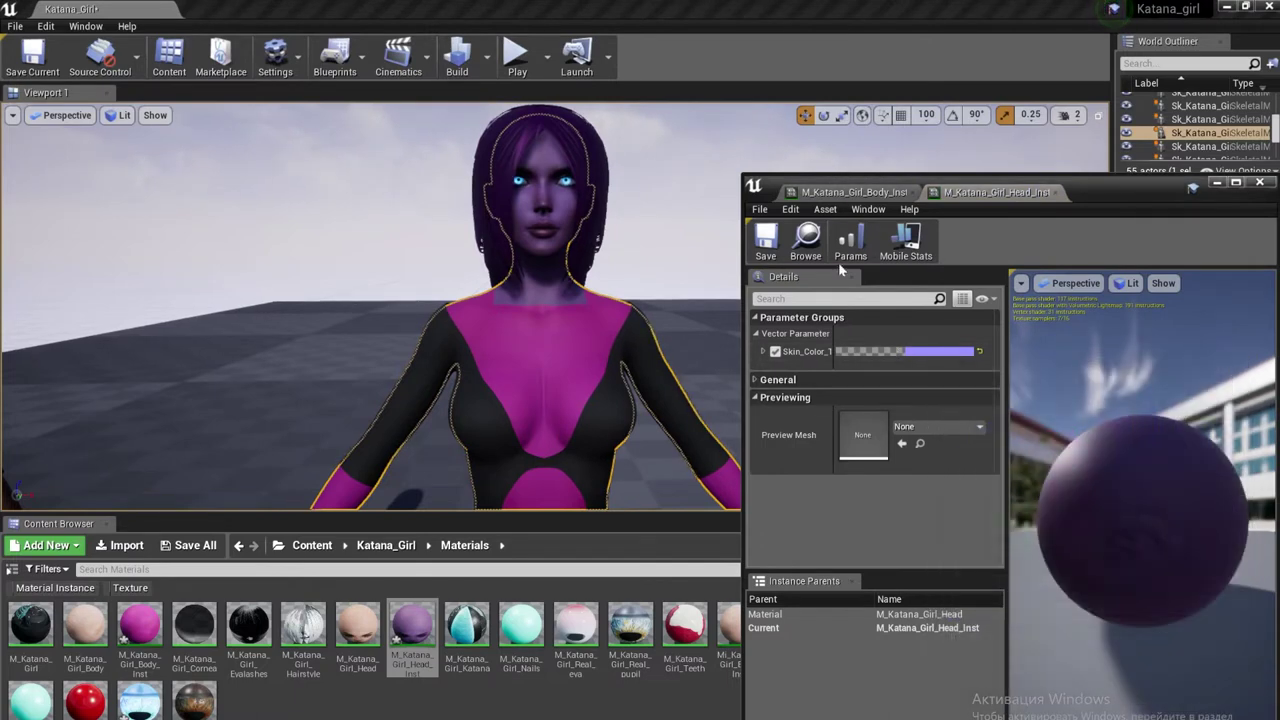
left_click(958, 351)
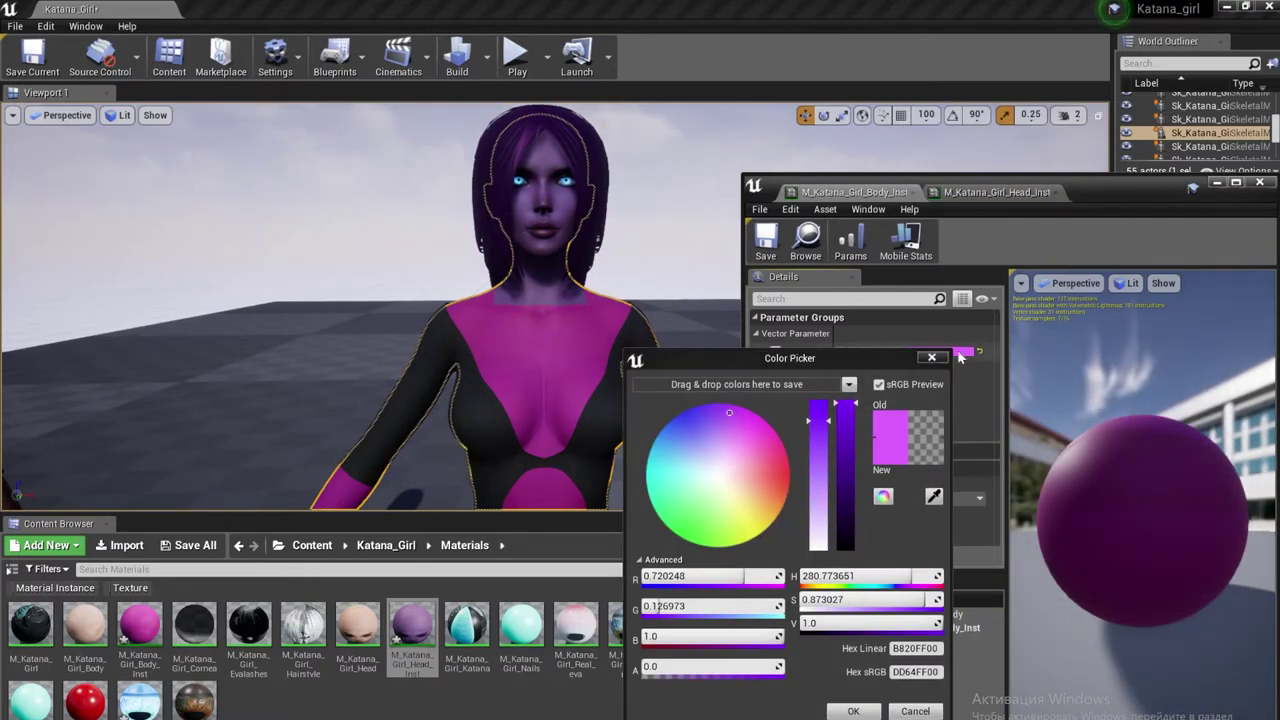
left_click(915, 648)
type("504FFF00")
key("Return")
left_click(853, 711)
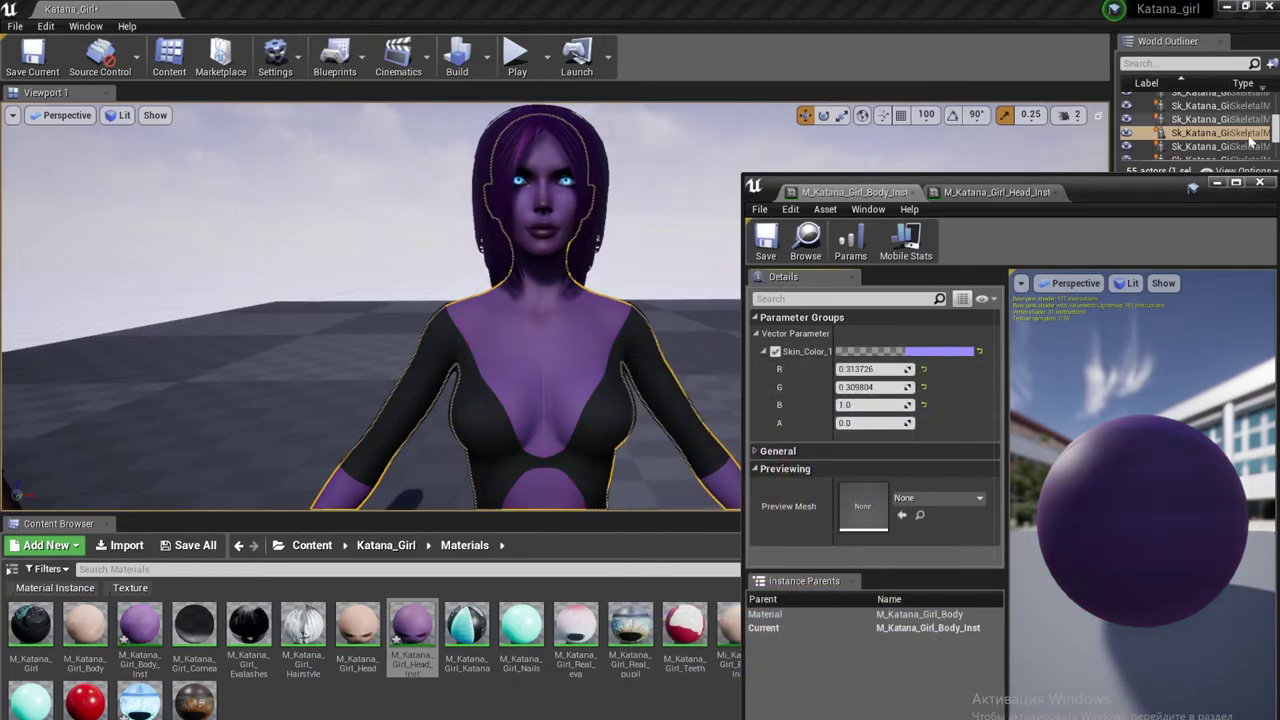
left_click(1259, 182)
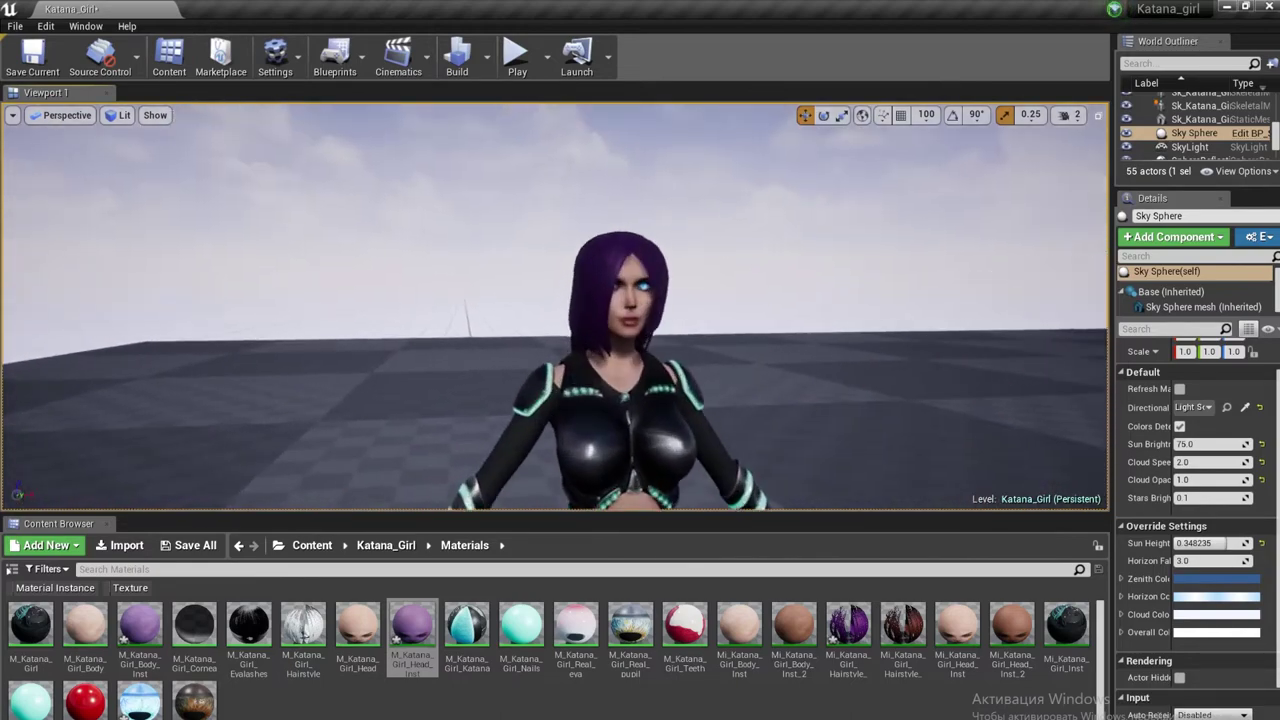
Open Mi_Katana_Girl_Hairstyle_Inst from the selected hair and uncheck its Hair_Color override
left_click(694, 211)
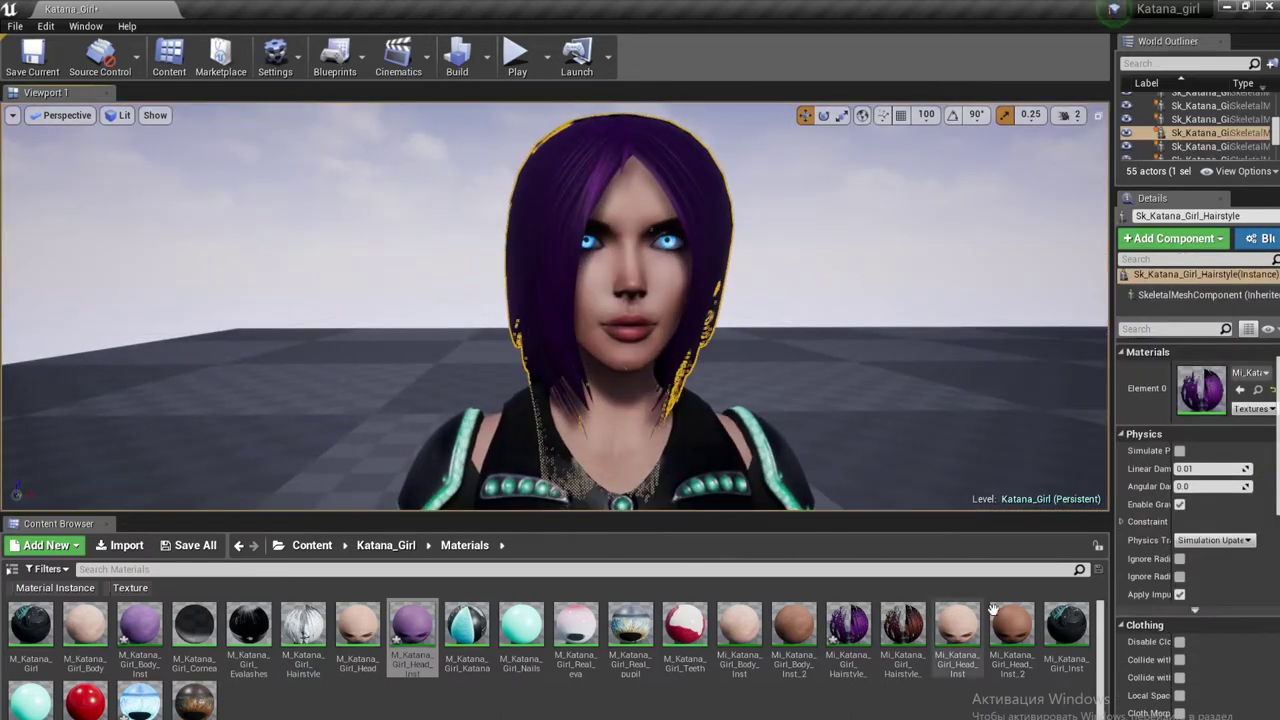
double_click(1195, 390)
left_click(775, 351)
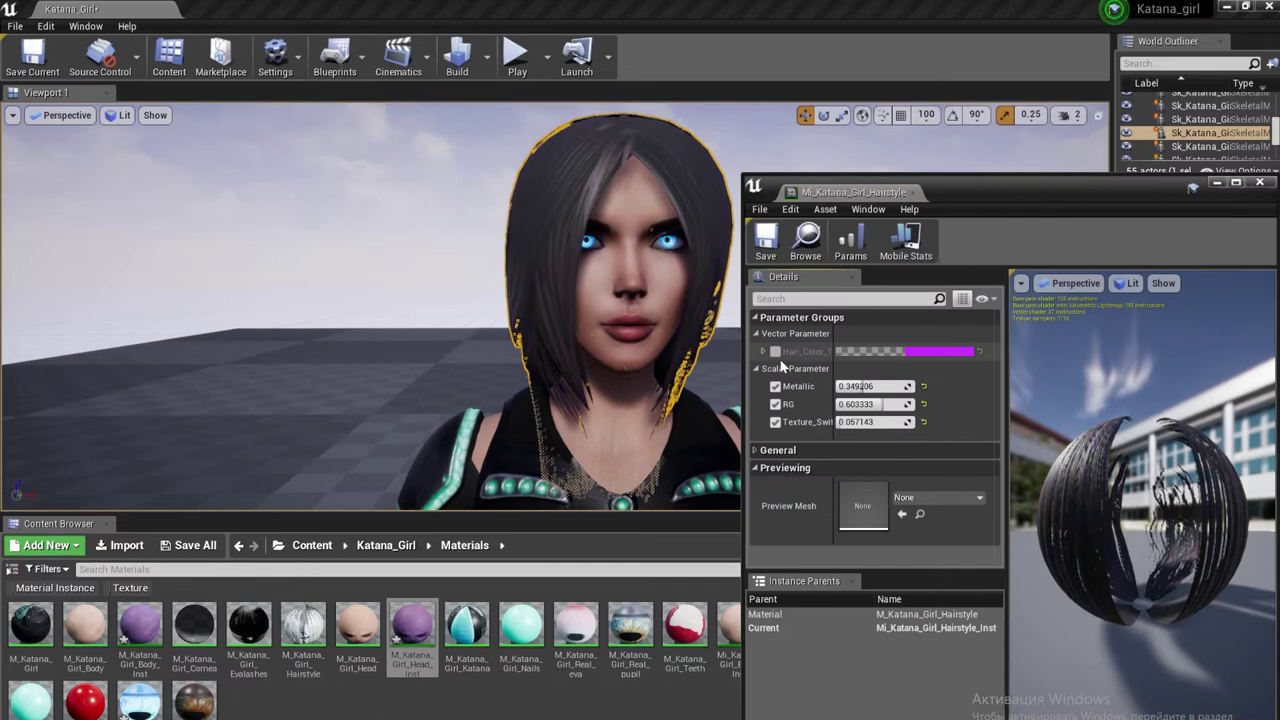
Switch the hair to white via Texture_Switch and uncheck the pupil's Emission_Level, Emission_Color and Eye_Color
left_click(775, 422)
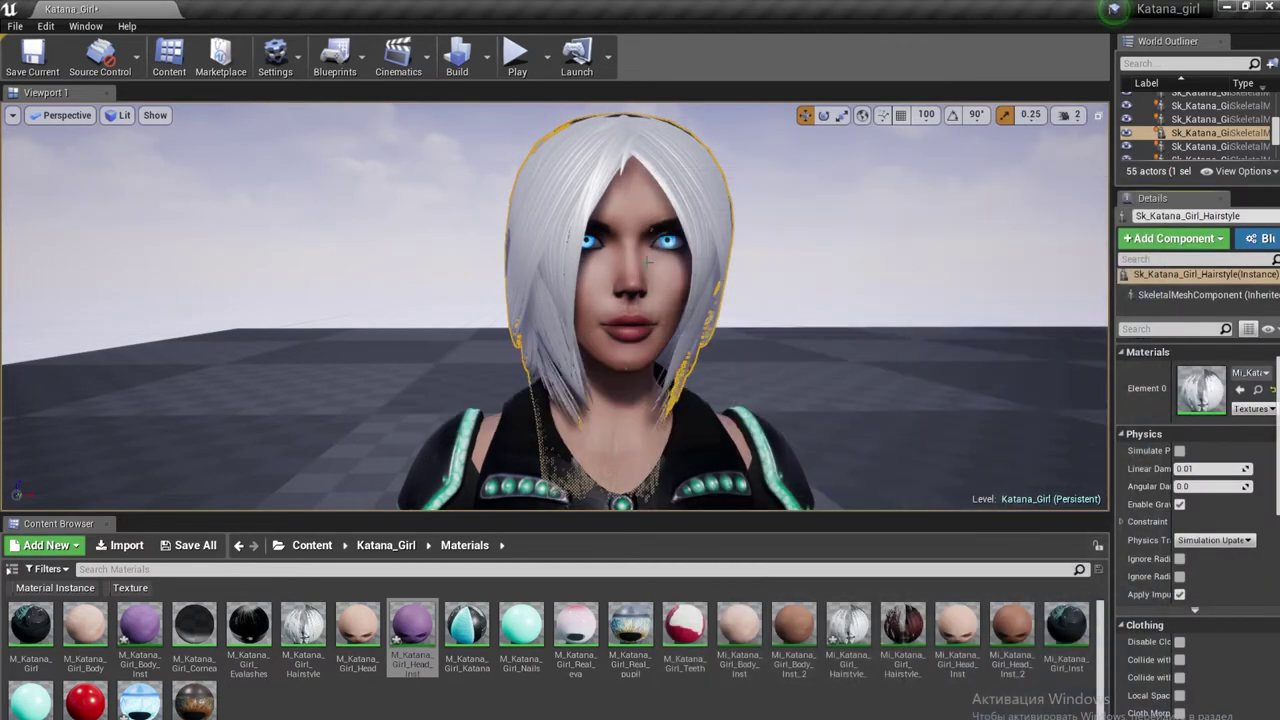
left_click(648, 262)
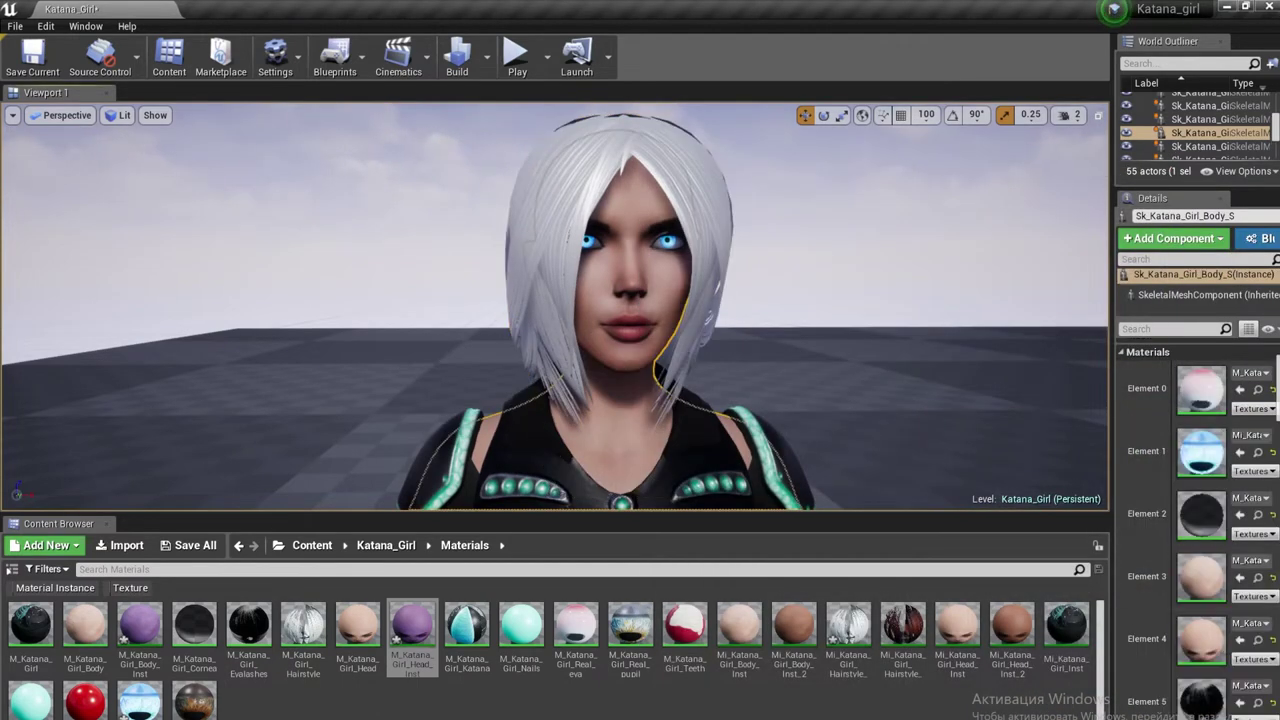
double_click(1200, 450)
left_click_drag(845, 198, 1010, 220)
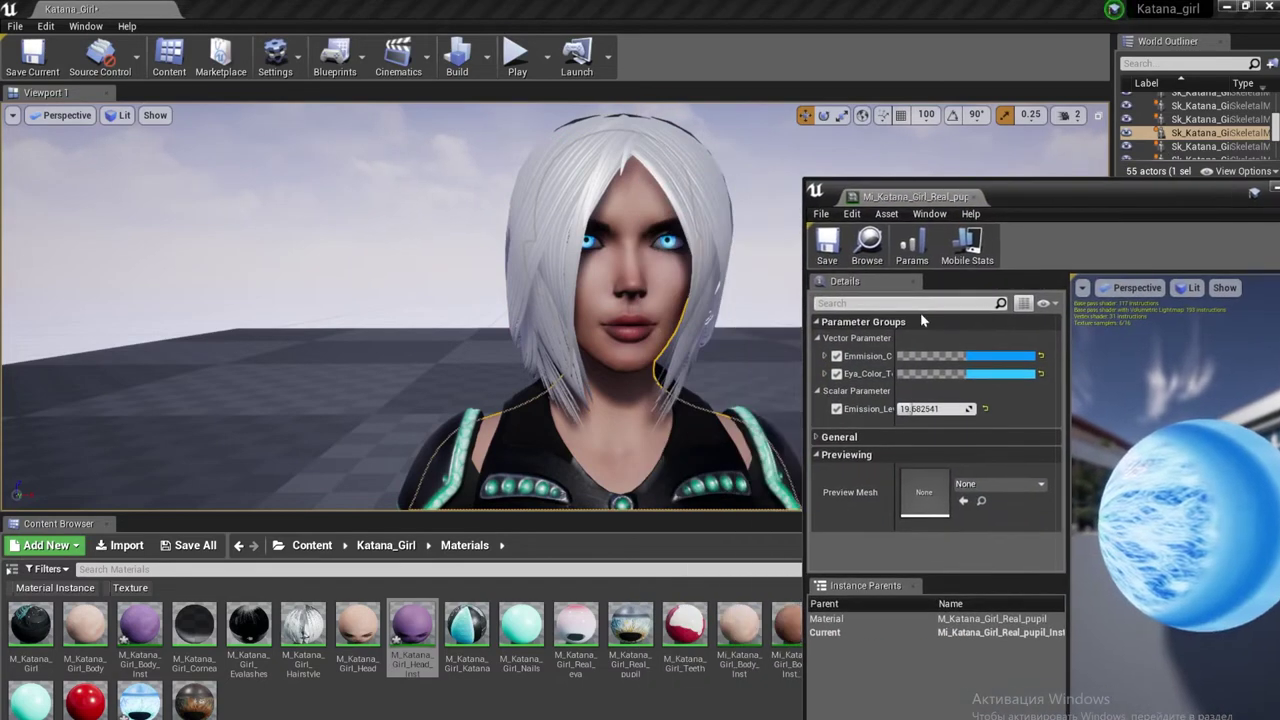
left_click(837, 373)
left_click(836, 408)
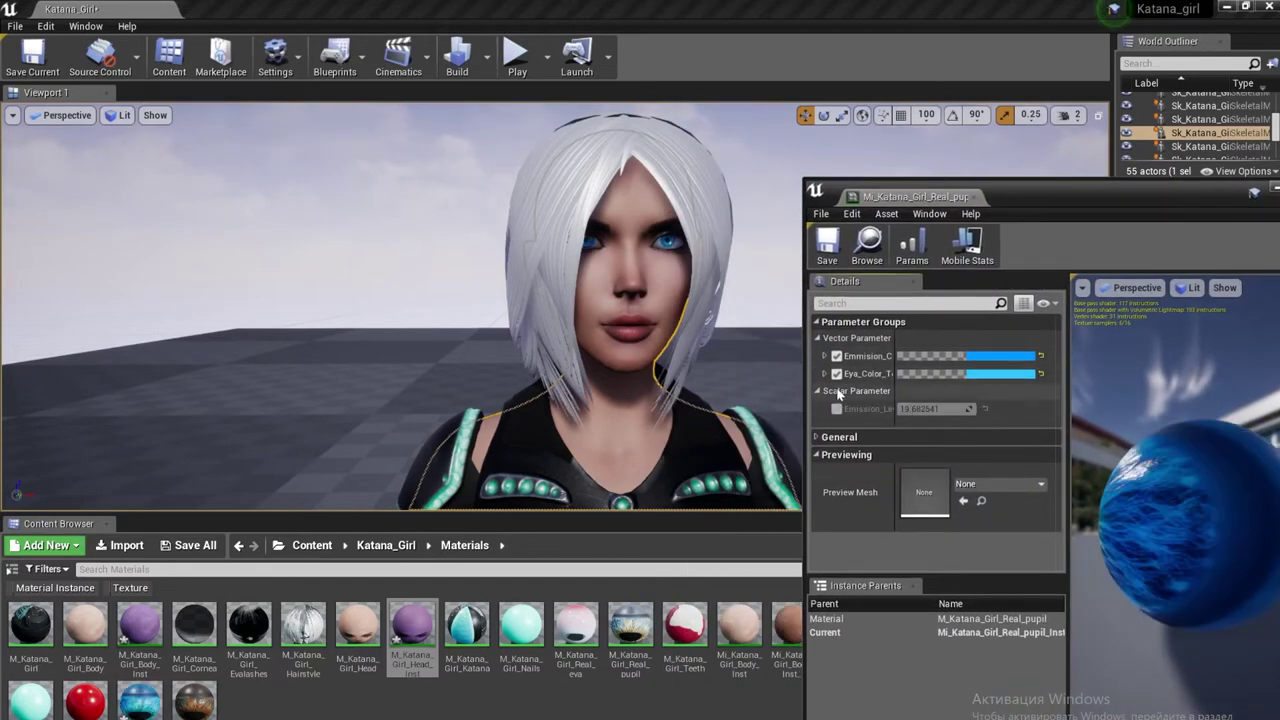
left_click(837, 373)
left_click(837, 355)
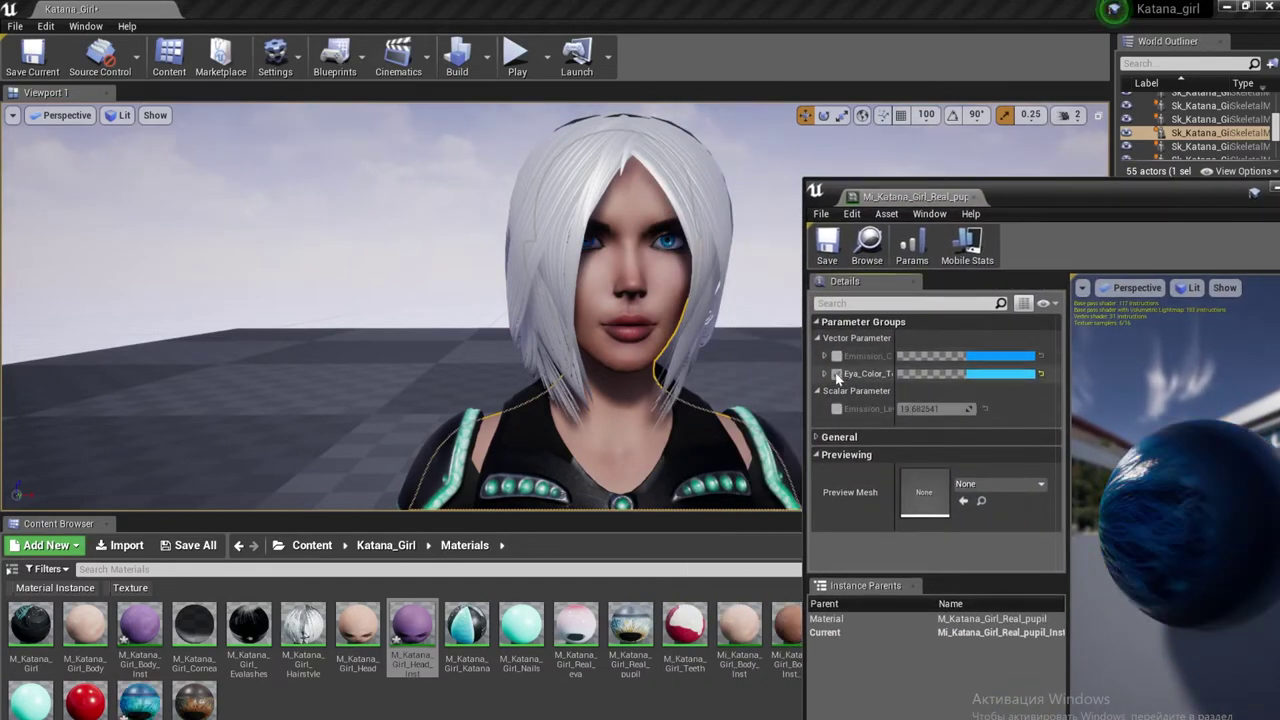
left_click(1273, 190)
left_click(980, 220)
Fly the camera over to the second character's black suit with its hexagon cell pattern
scroll(980, 220, "down", 5)
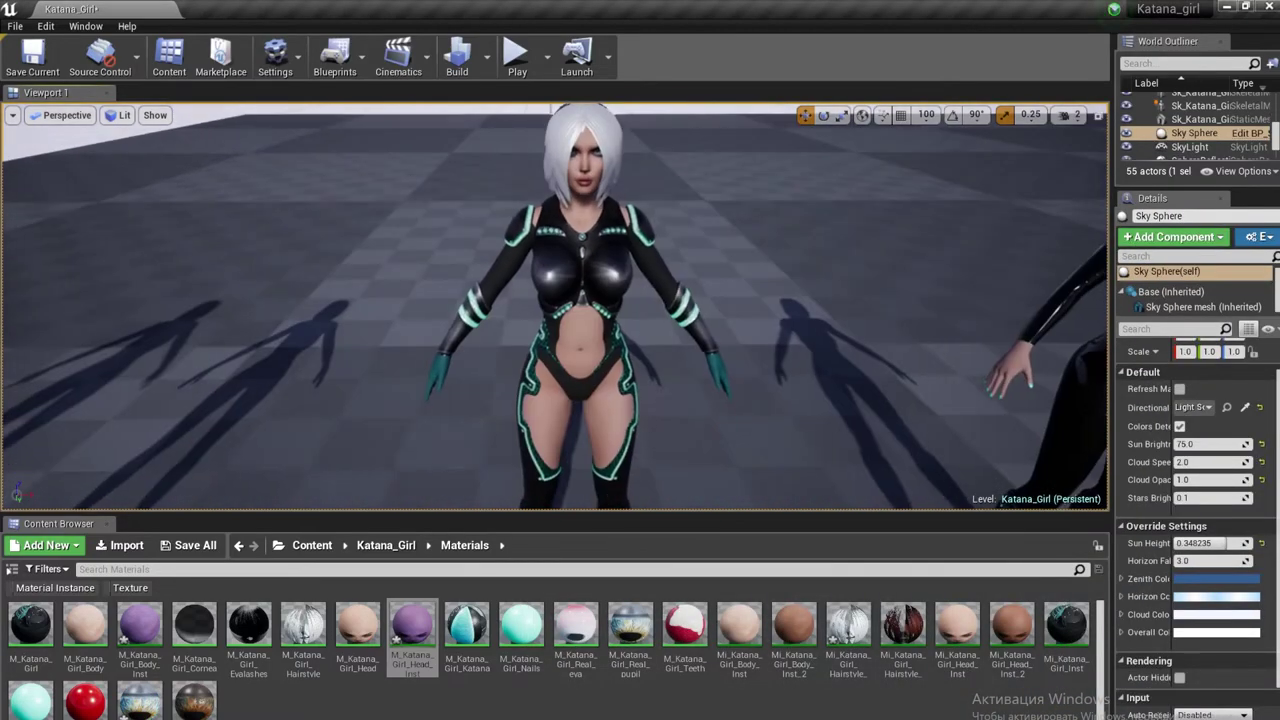
right_click_drag(980, 220, 793, 347)
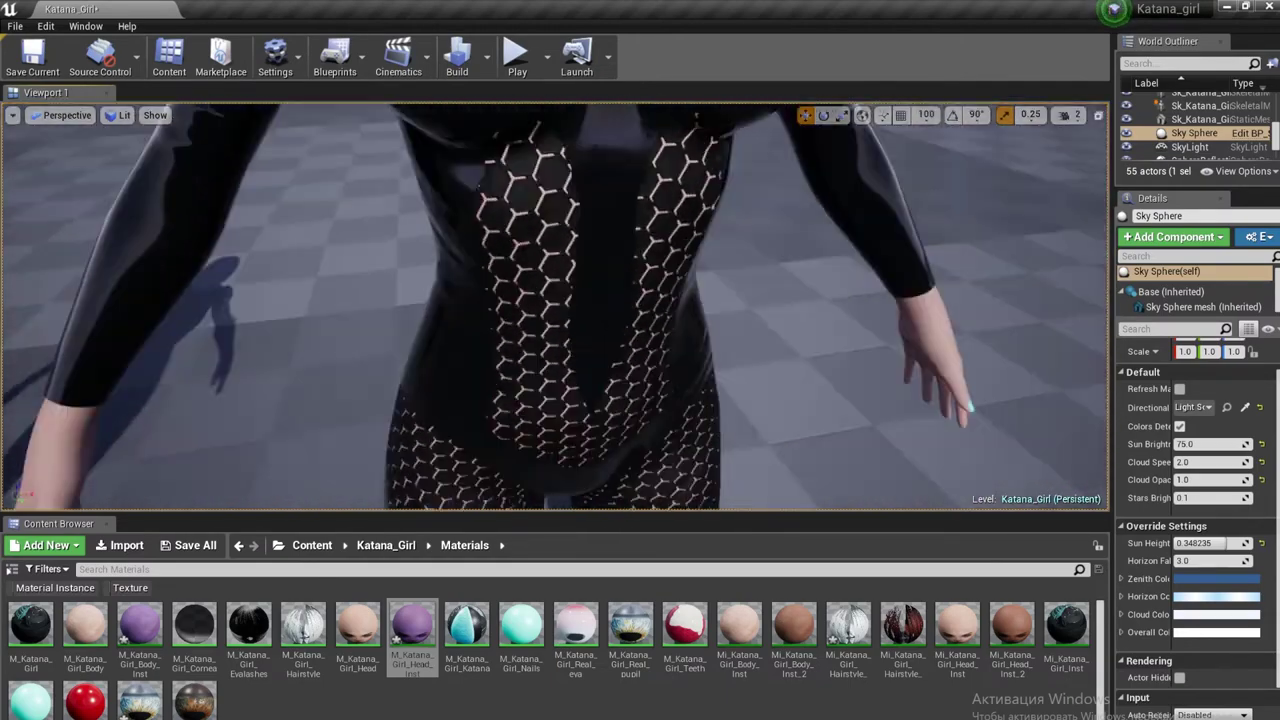
right_click_drag(600, 286, 600, 286)
Open the suit's Mi_Katana_Girl_Inst and enter Opacity_Cell 0, then settle on 1.0
double_click(600, 286)
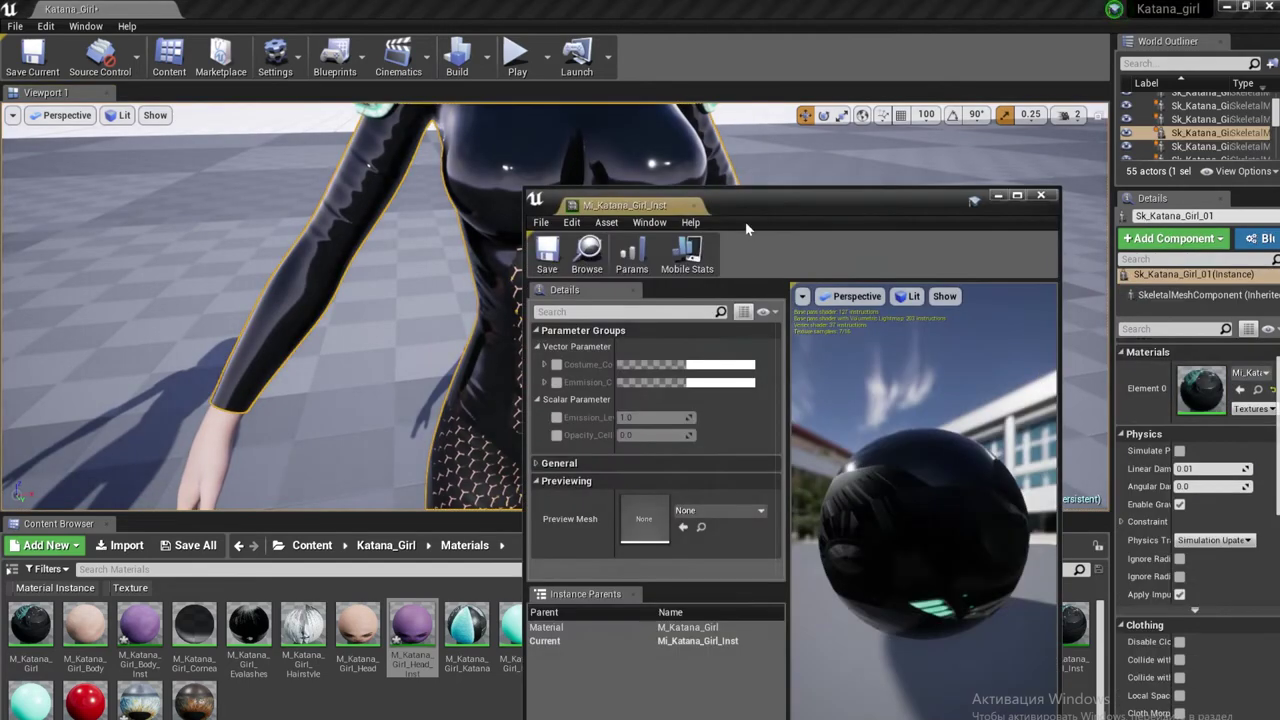
left_click_drag(745, 228, 987, 218)
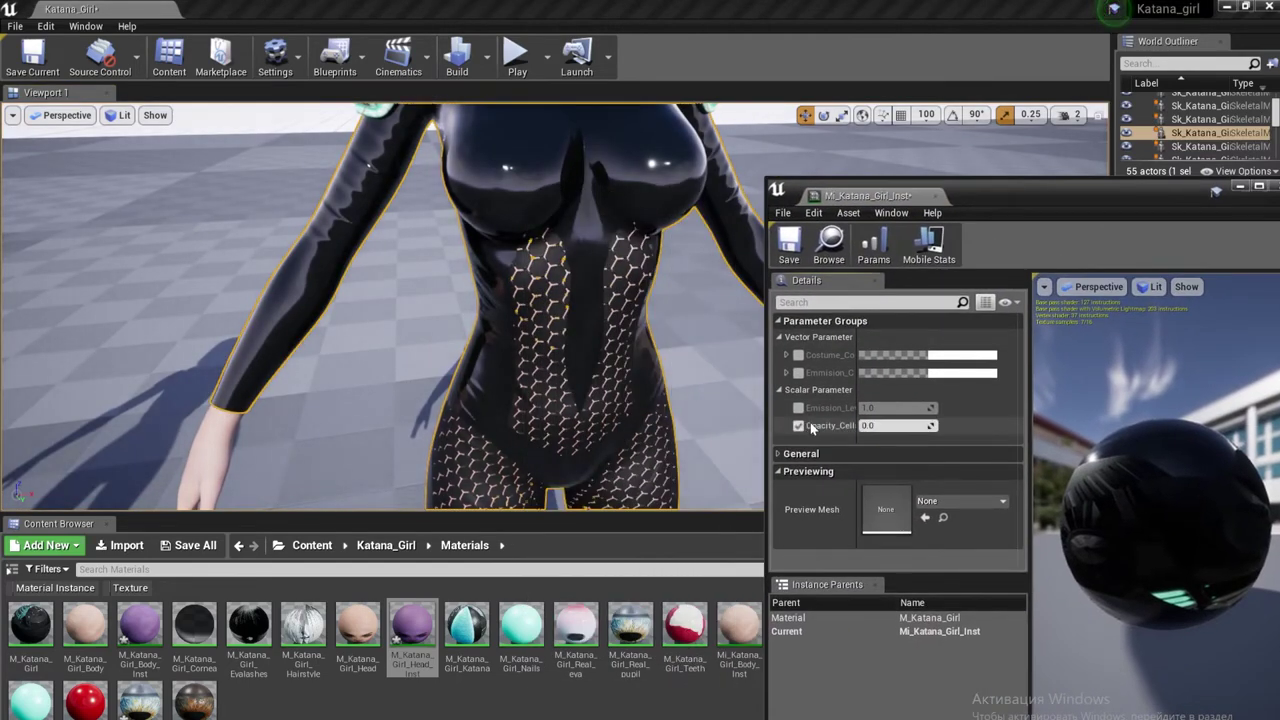
left_click_drag(889, 426, 917, 426)
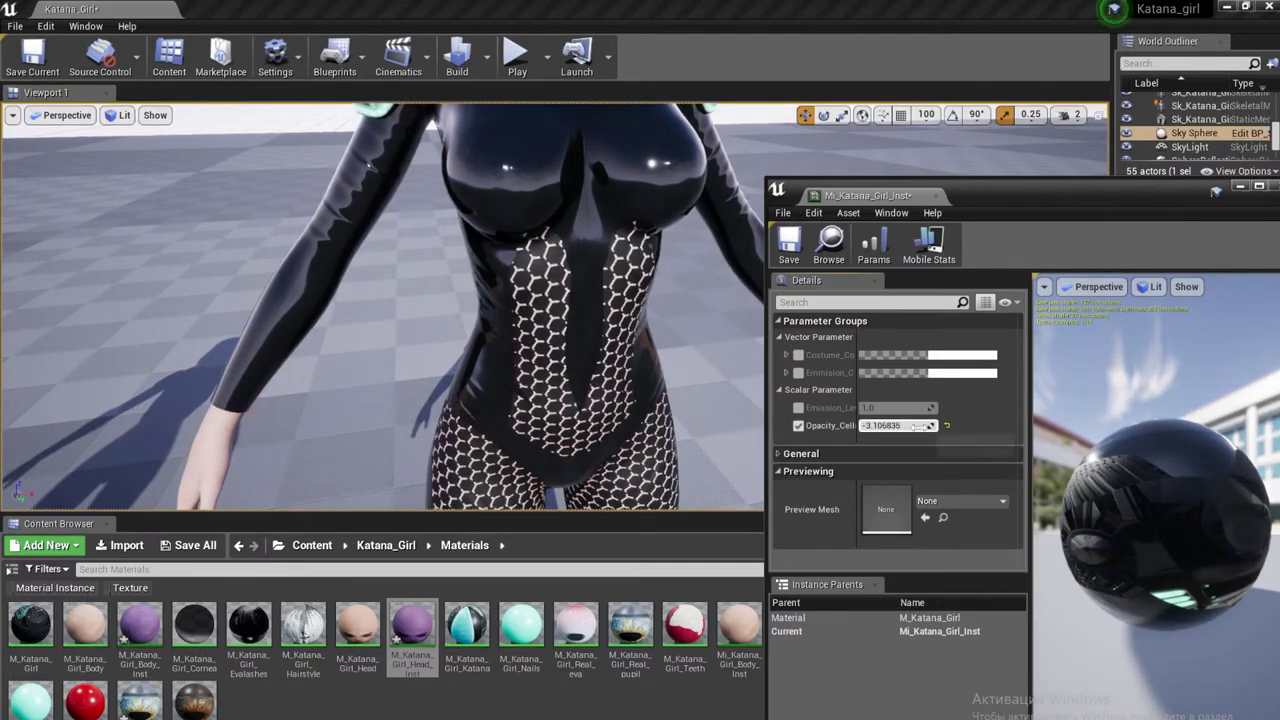
type("0")
key("Return")
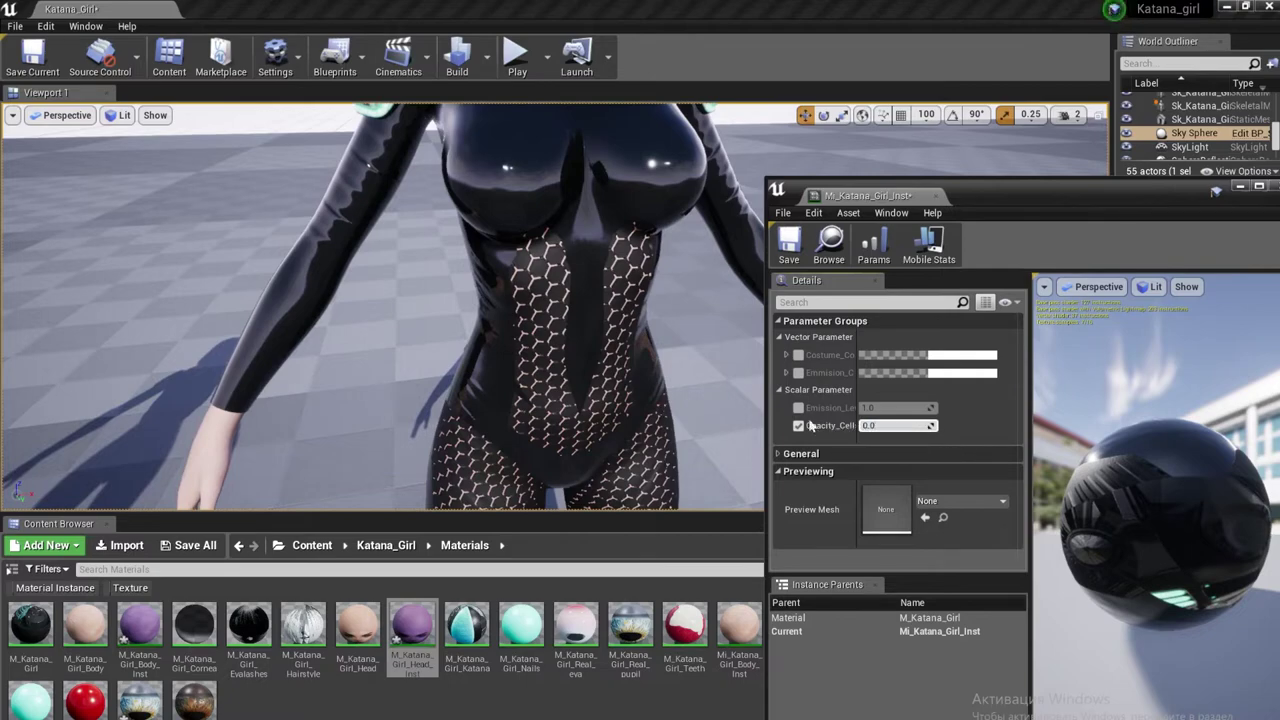
left_click(886, 426)
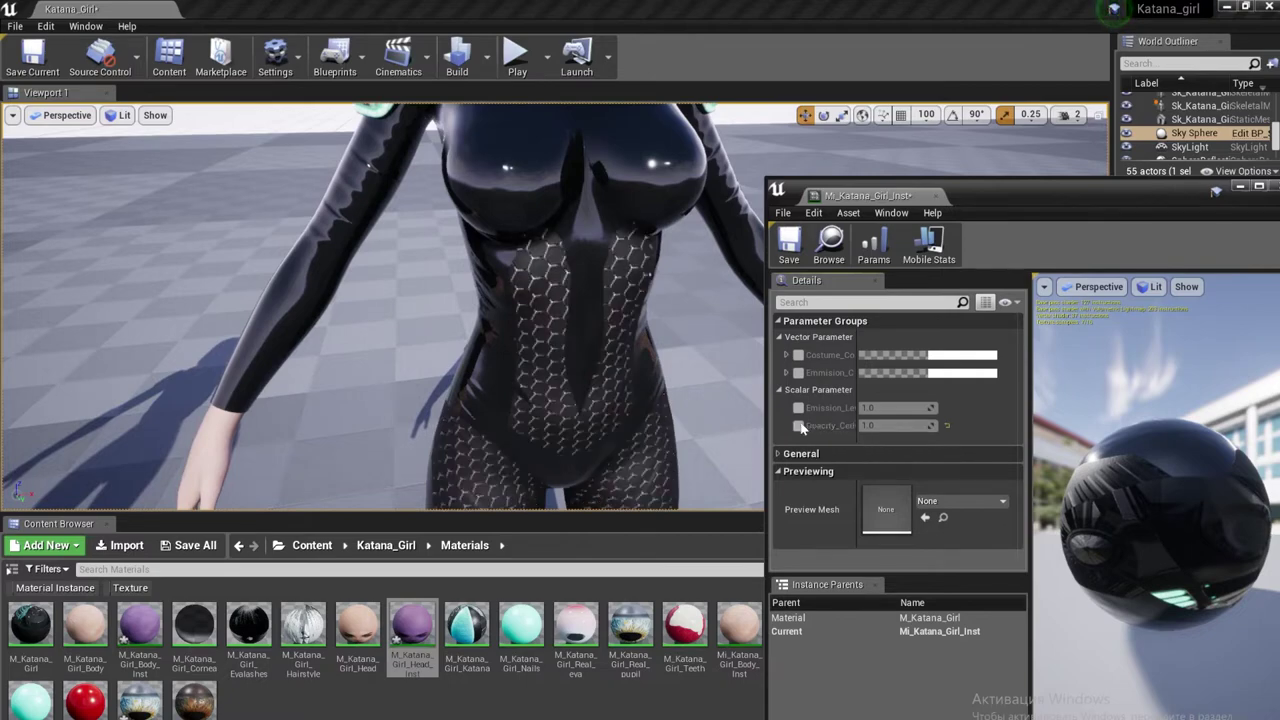
type("1")
key("Return")
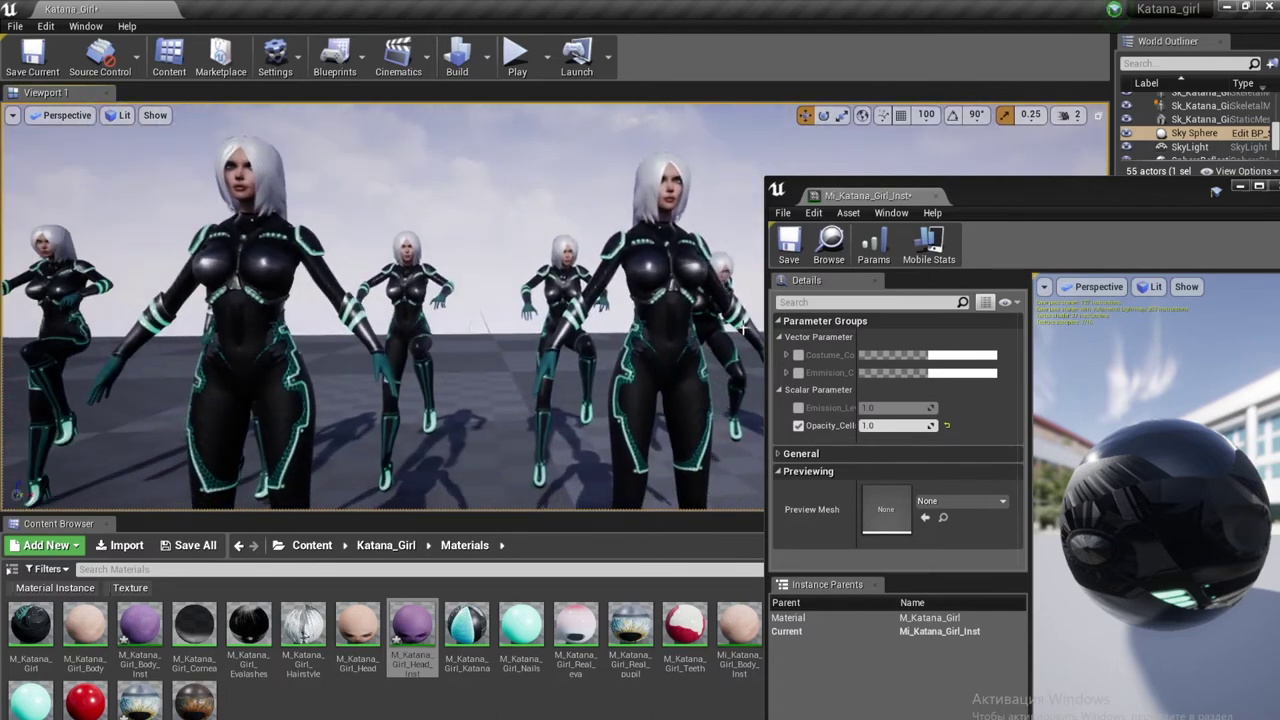
Override Costume_Color and set it to bright green
left_click(800, 355)
left_click(935, 358)
left_click_drag(944, 466, 1018, 380)
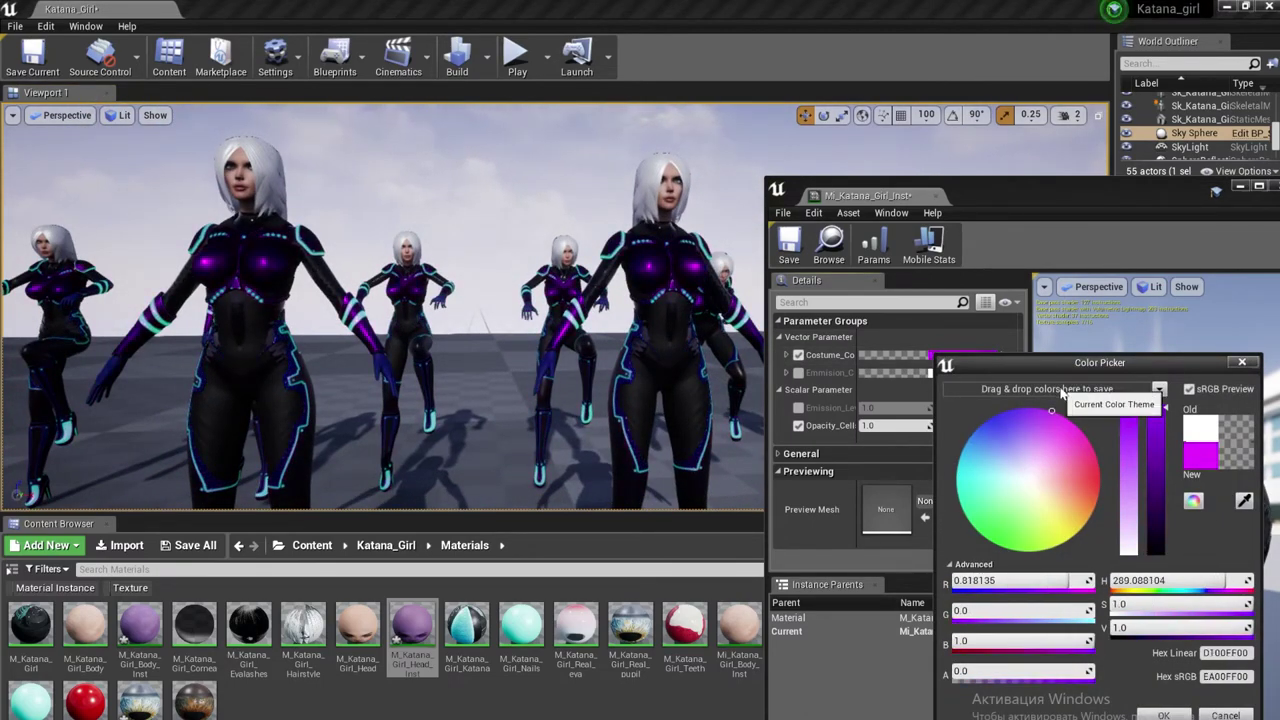
mouse_move(1018, 380)
left_mouse_down()
mouse_move(883, 437)
mouse_move(897, 501)
left_mouse_up()
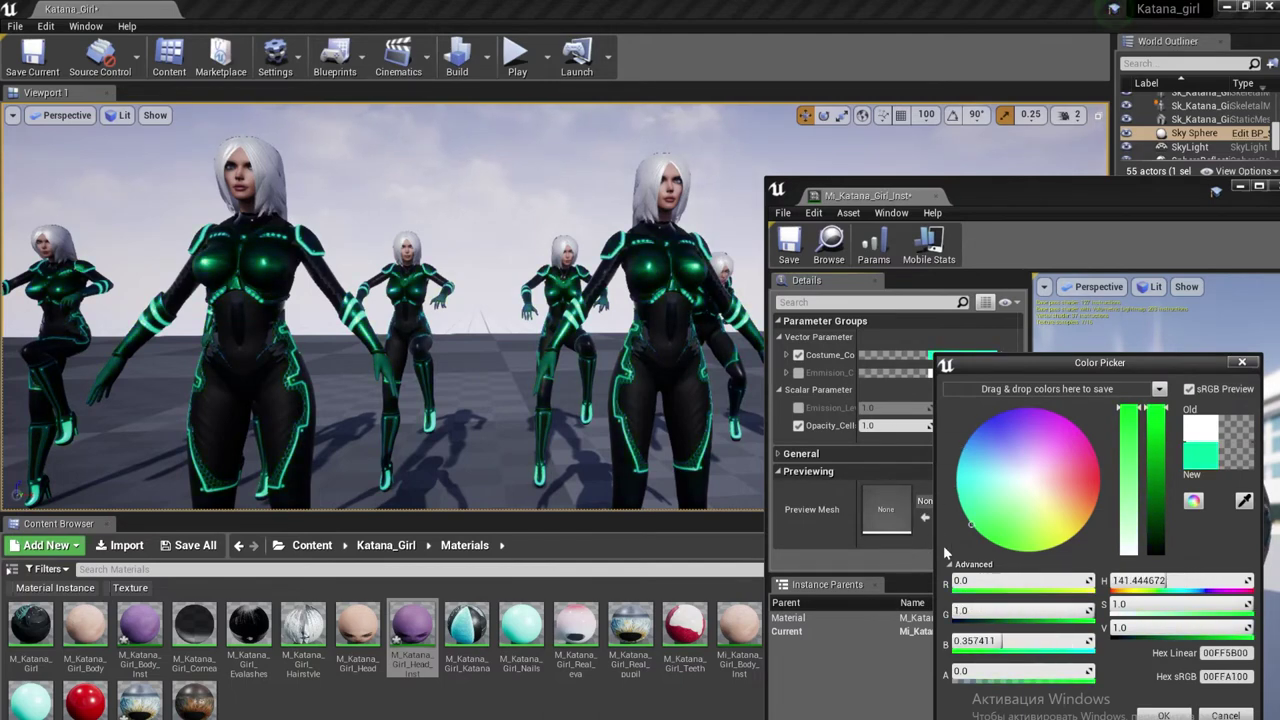
left_click_drag(946, 548, 1004, 548)
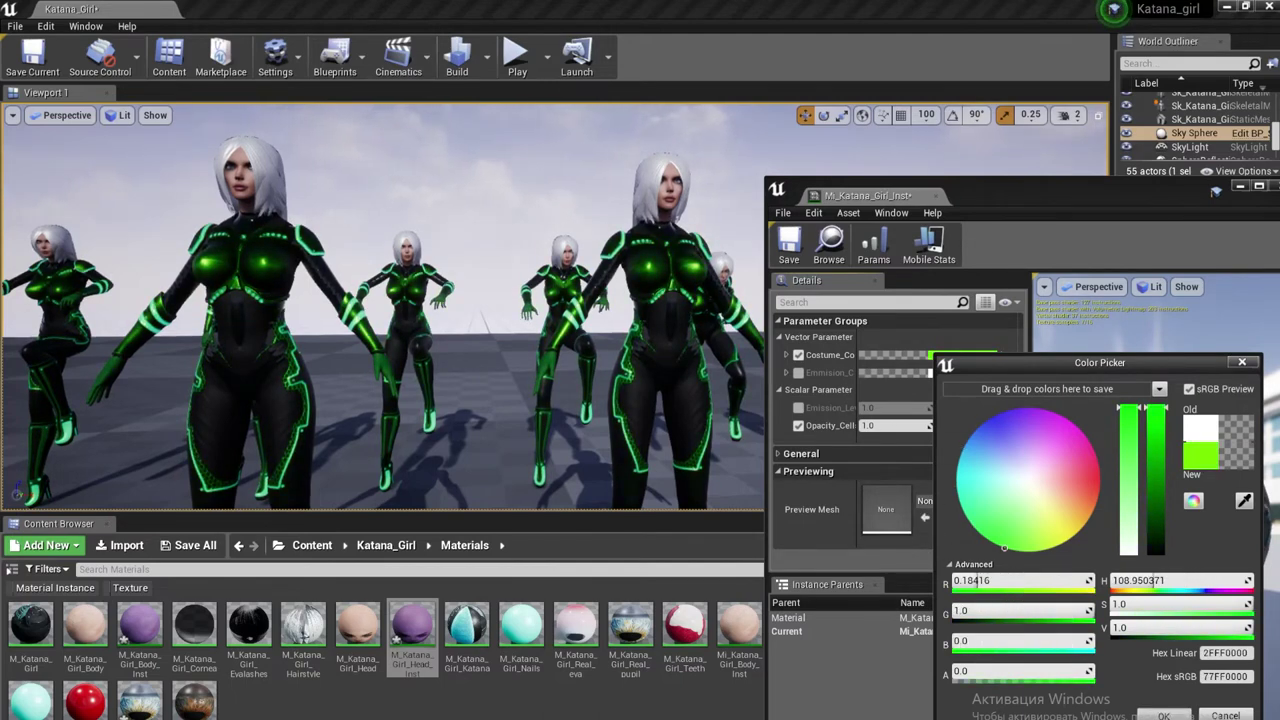
left_click(785, 381)
Override Emission_Color with yellow-green and raise Emission_Level to about 74
left_click(952, 373)
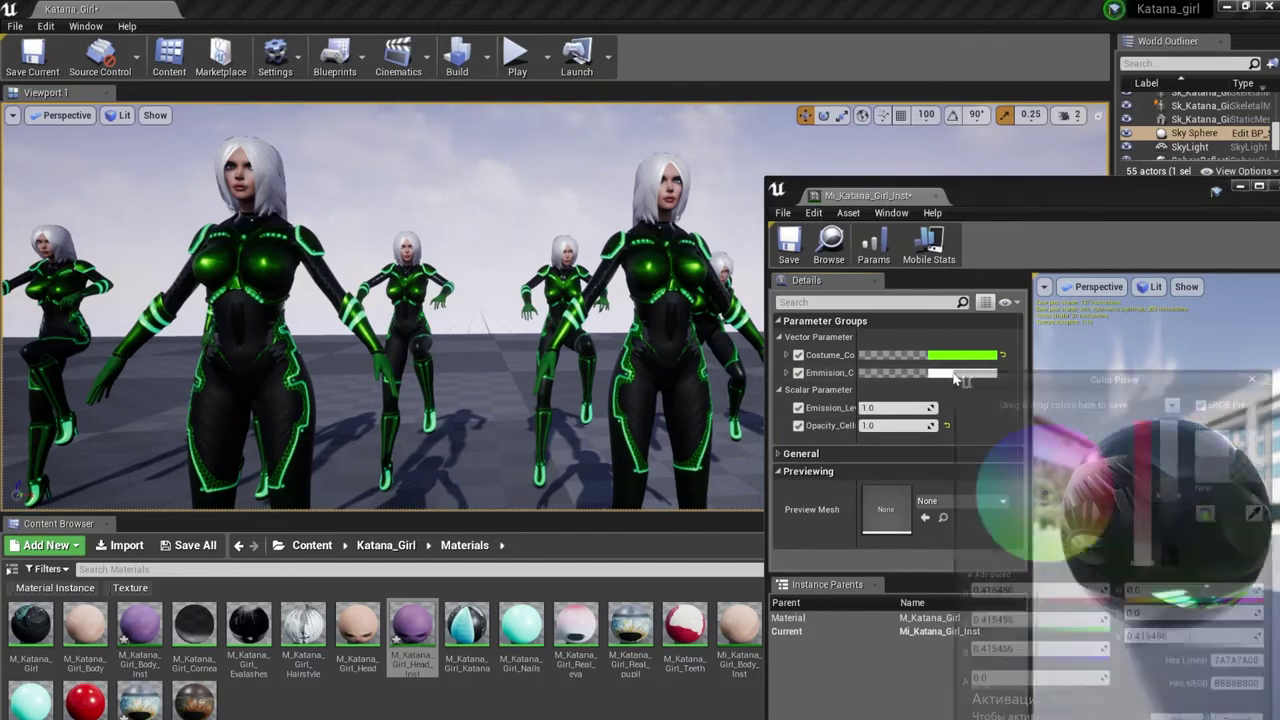
left_click(995, 548)
left_click_drag(1018, 598, 1090, 611)
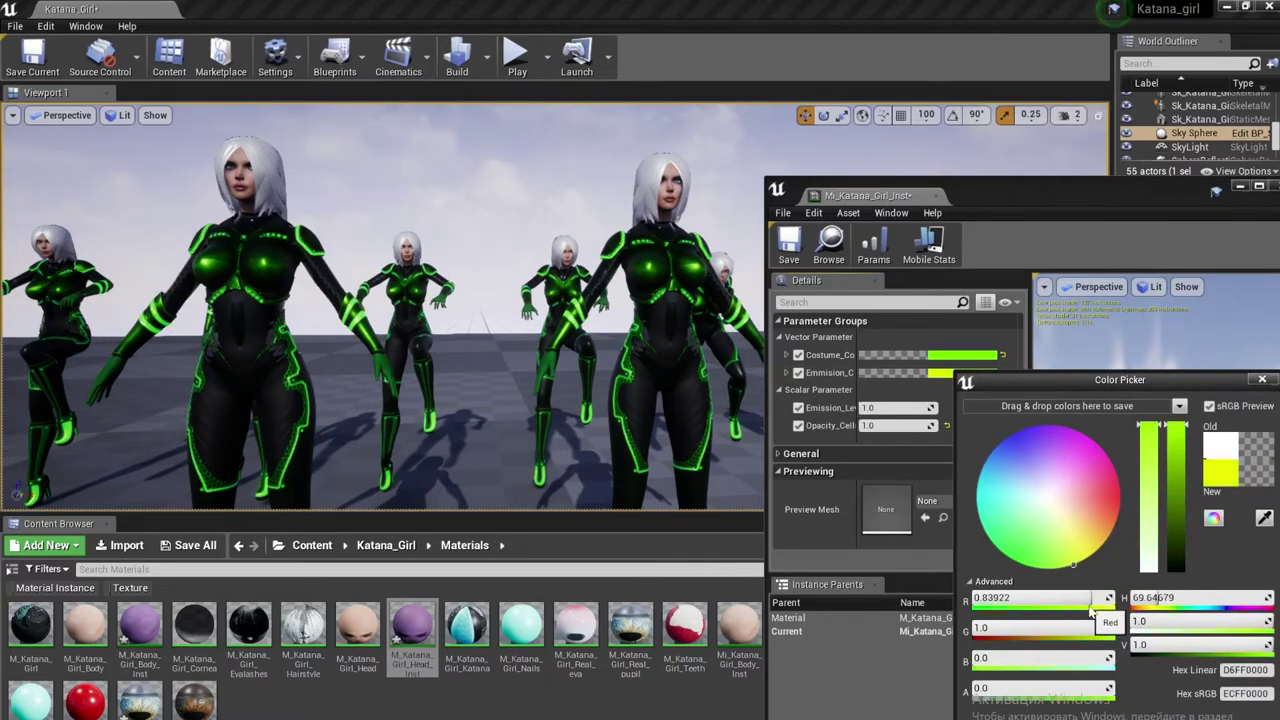
key("Return")
left_click_drag(887, 407, 950, 407)
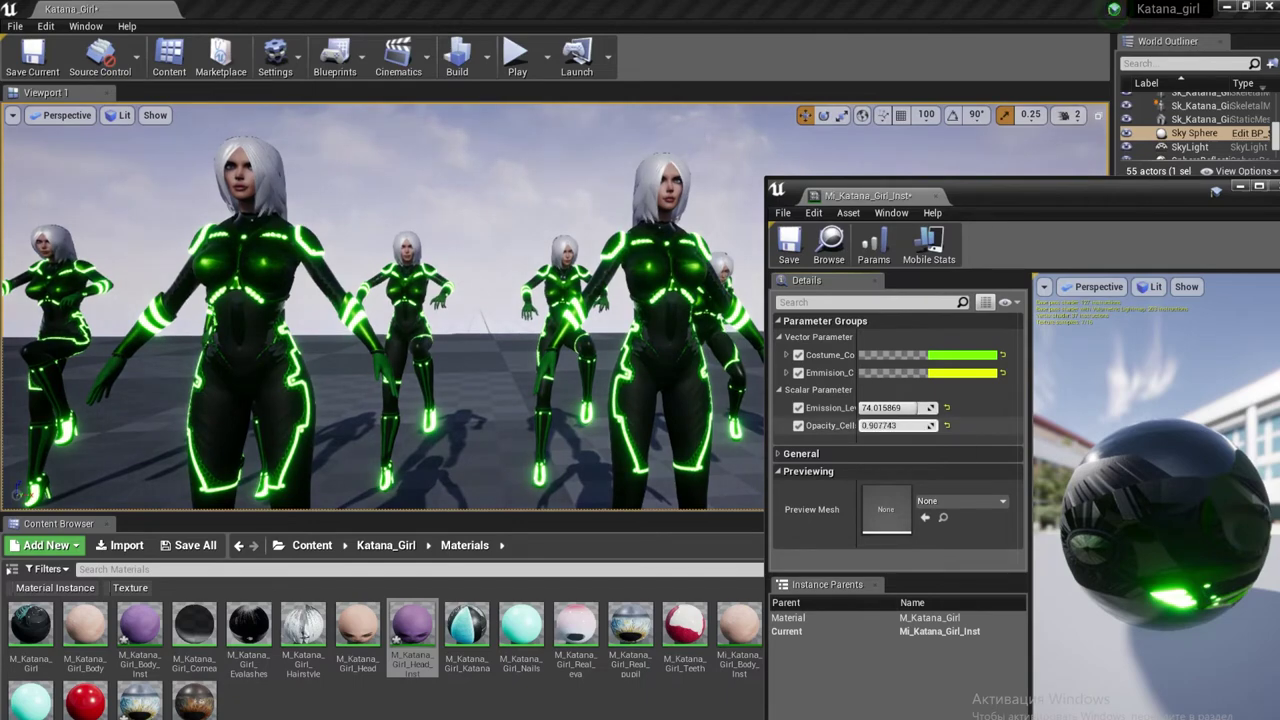
left_click_drag(740, 383, 740, 450)
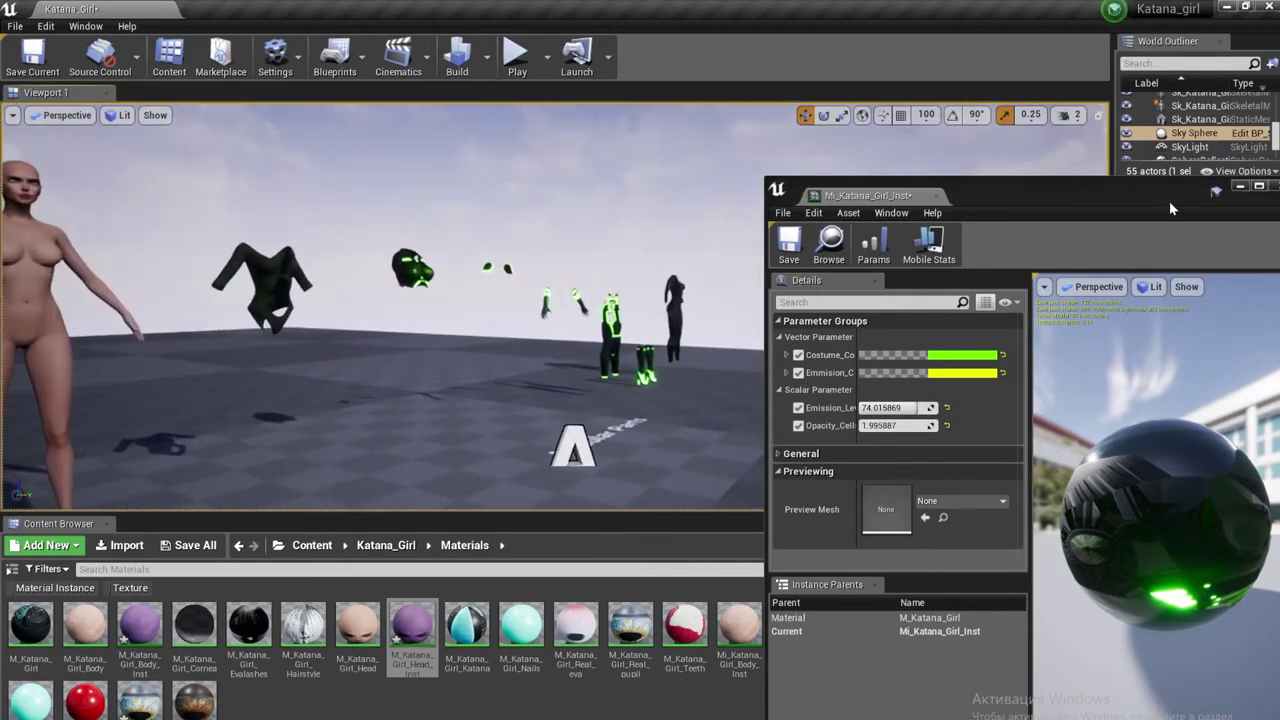
Close the costume instance editor and open Mi_Katana_Girl_Nails_Inst from the character's body
left_click_drag(1000, 195, 878, 188)
left_click(1159, 178)
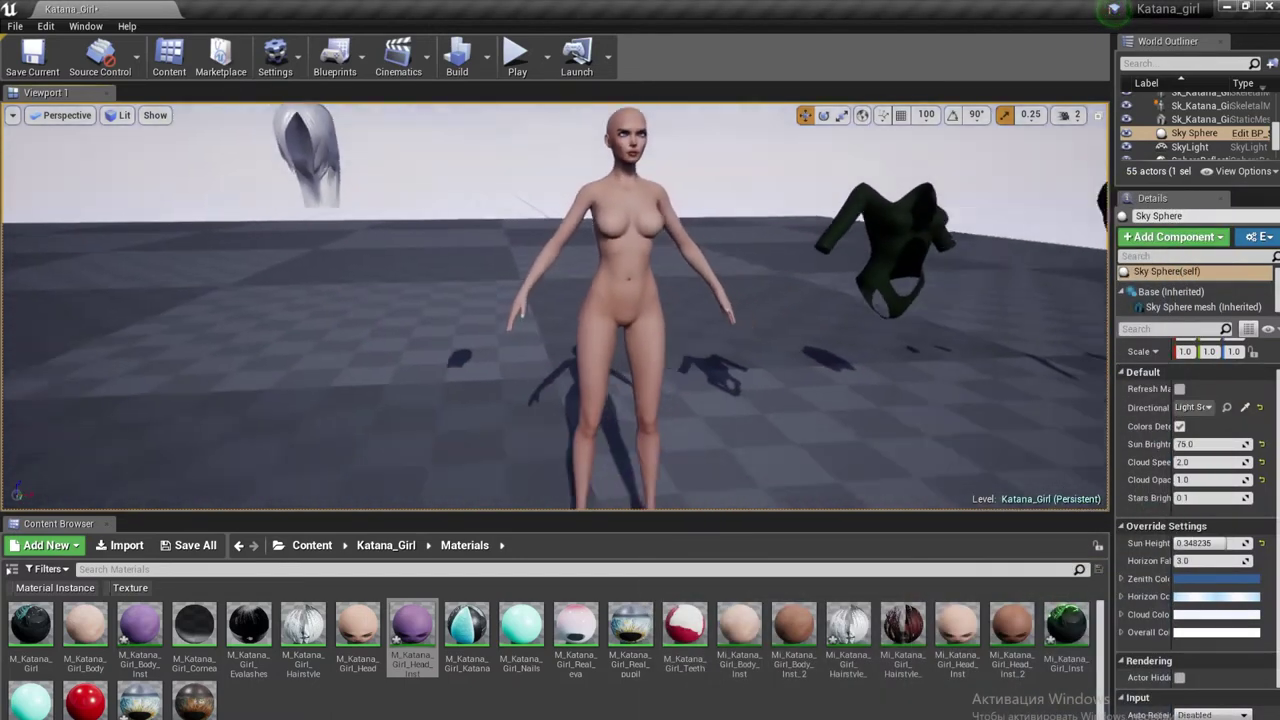
left_click_drag(435, 214, 435, 214)
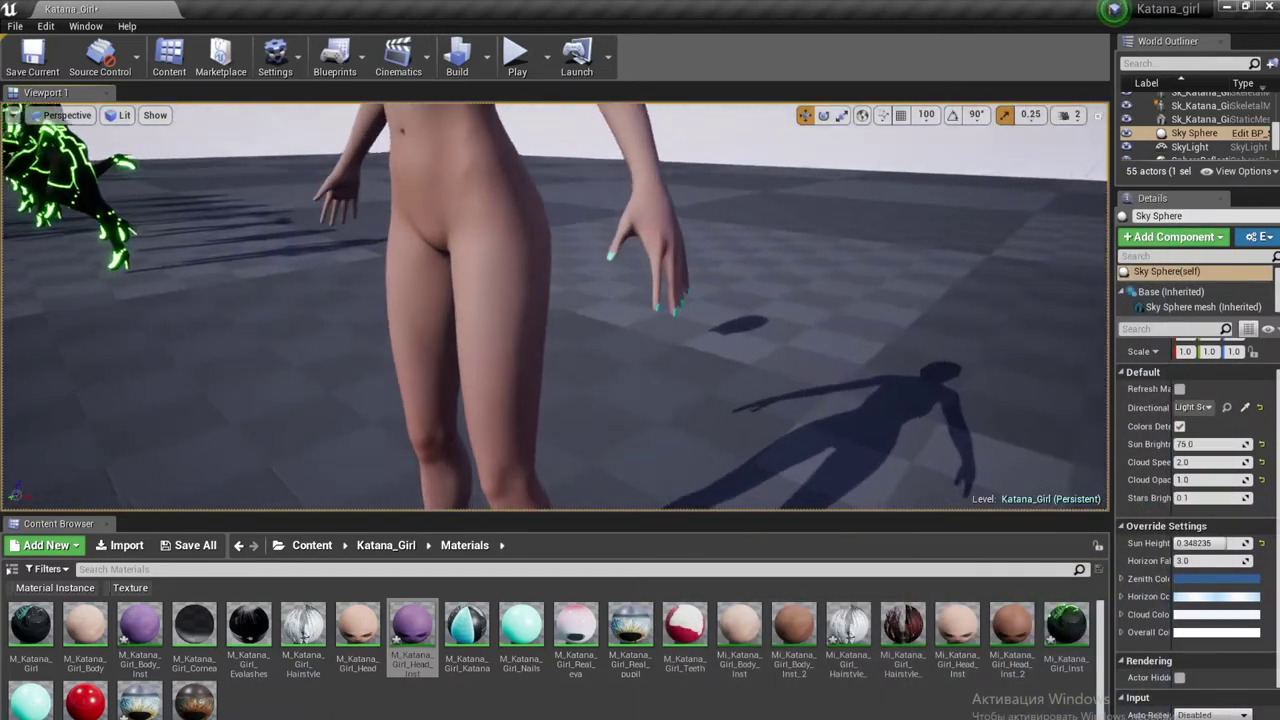
left_click(435, 214)
scroll(1210, 500, "down", 5)
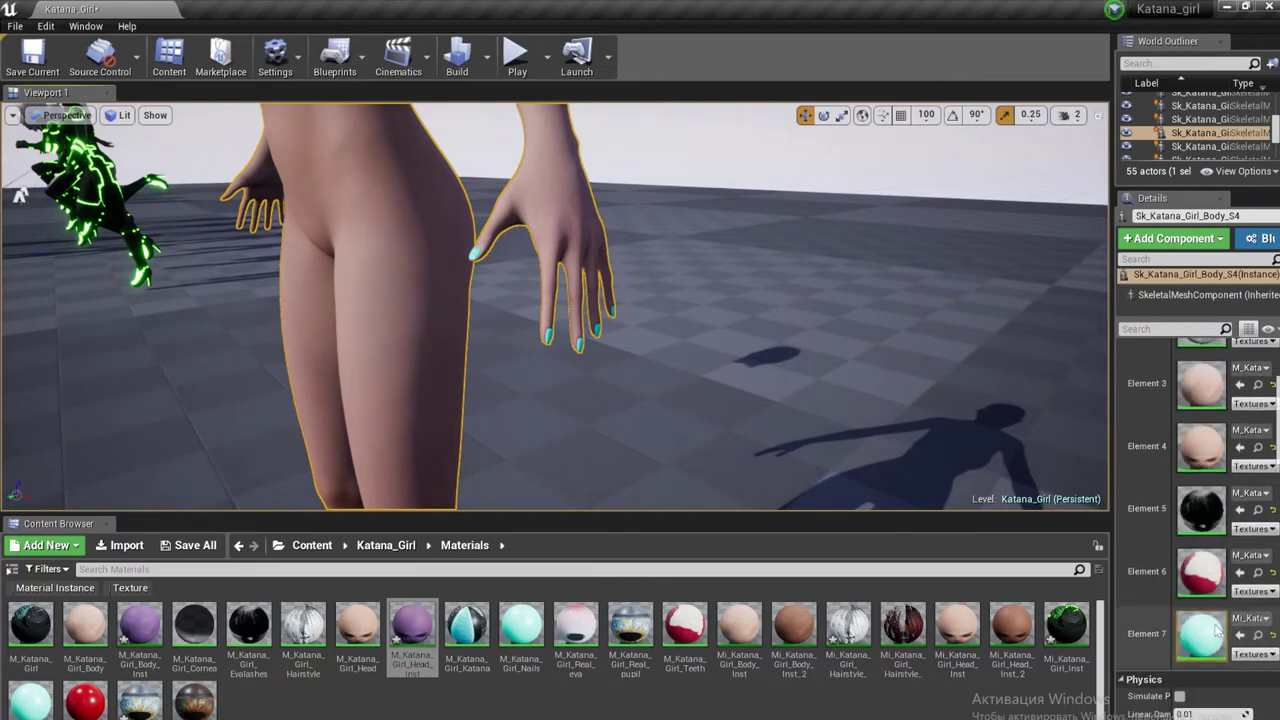
double_click(1215, 630)
Set Nails_Color to red with Metallic 1.0, then play the level
left_click(676, 347)
left_click(840, 347)
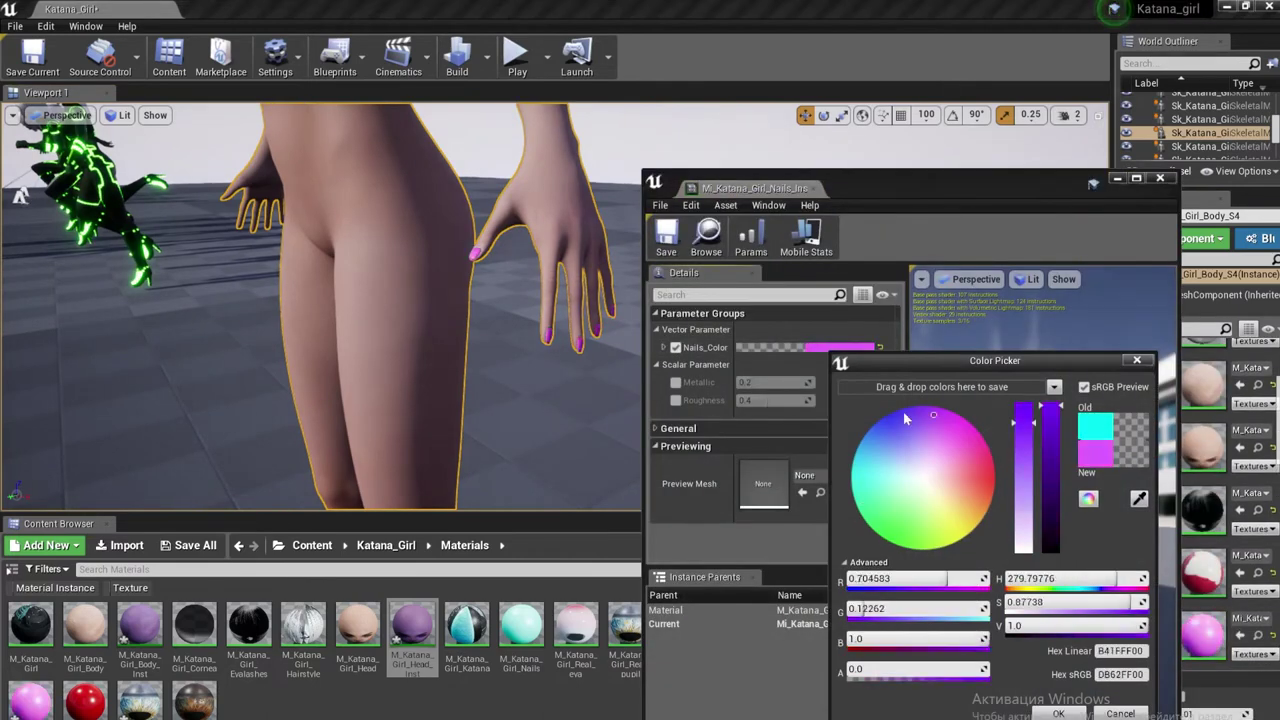
mouse_move(955, 445)
left_mouse_down()
mouse_move(982, 548)
mouse_move(1024, 490)
left_mouse_up()
left_click(1058, 713)
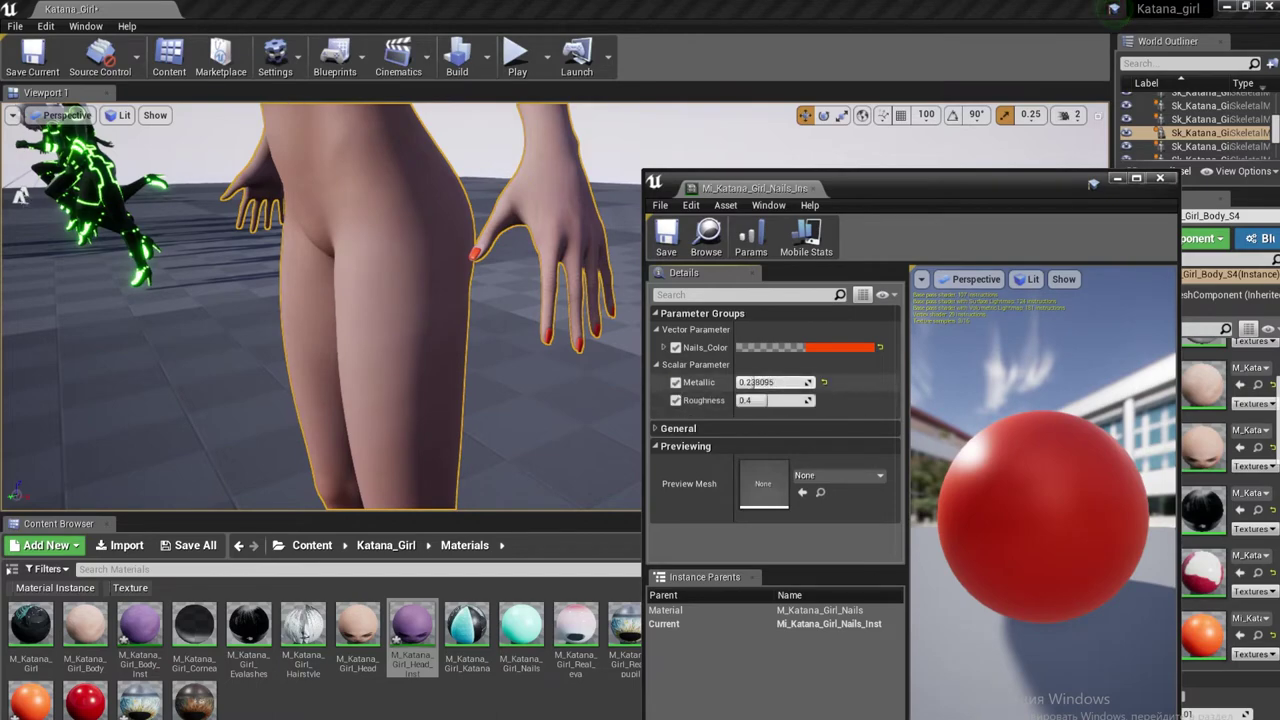
left_click_drag(775, 382, 830, 382)
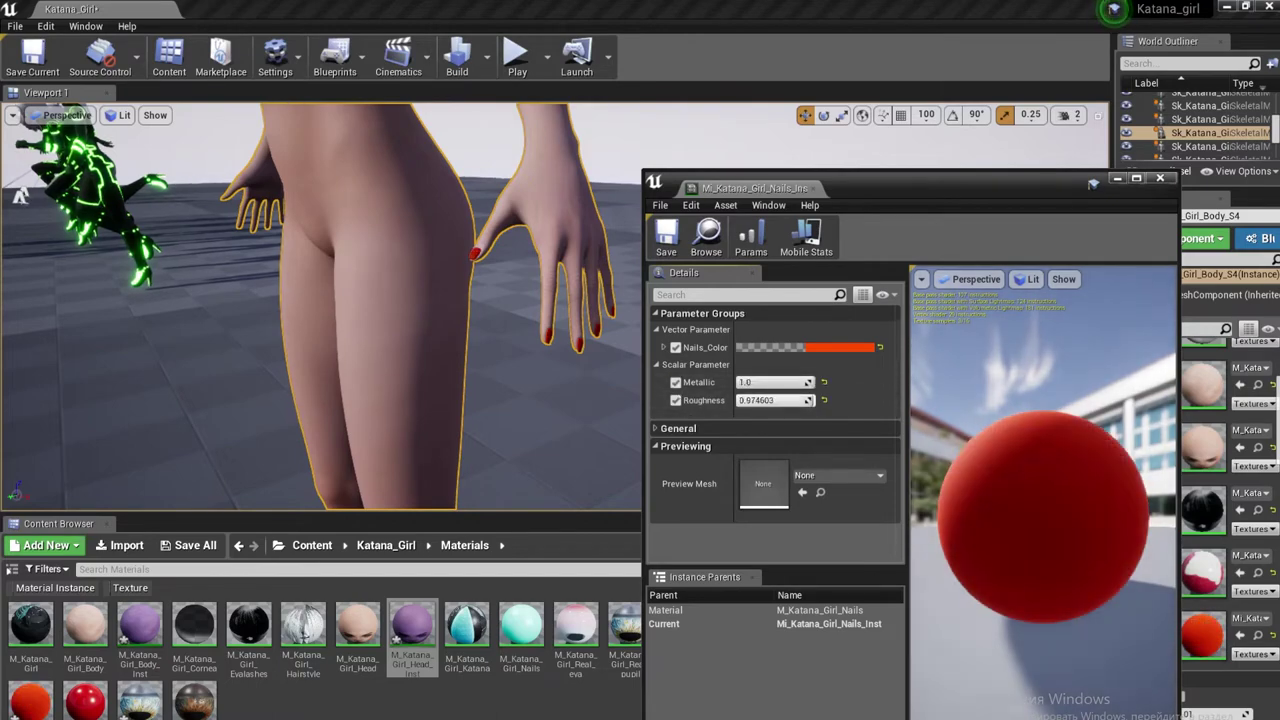
left_click(517, 55)
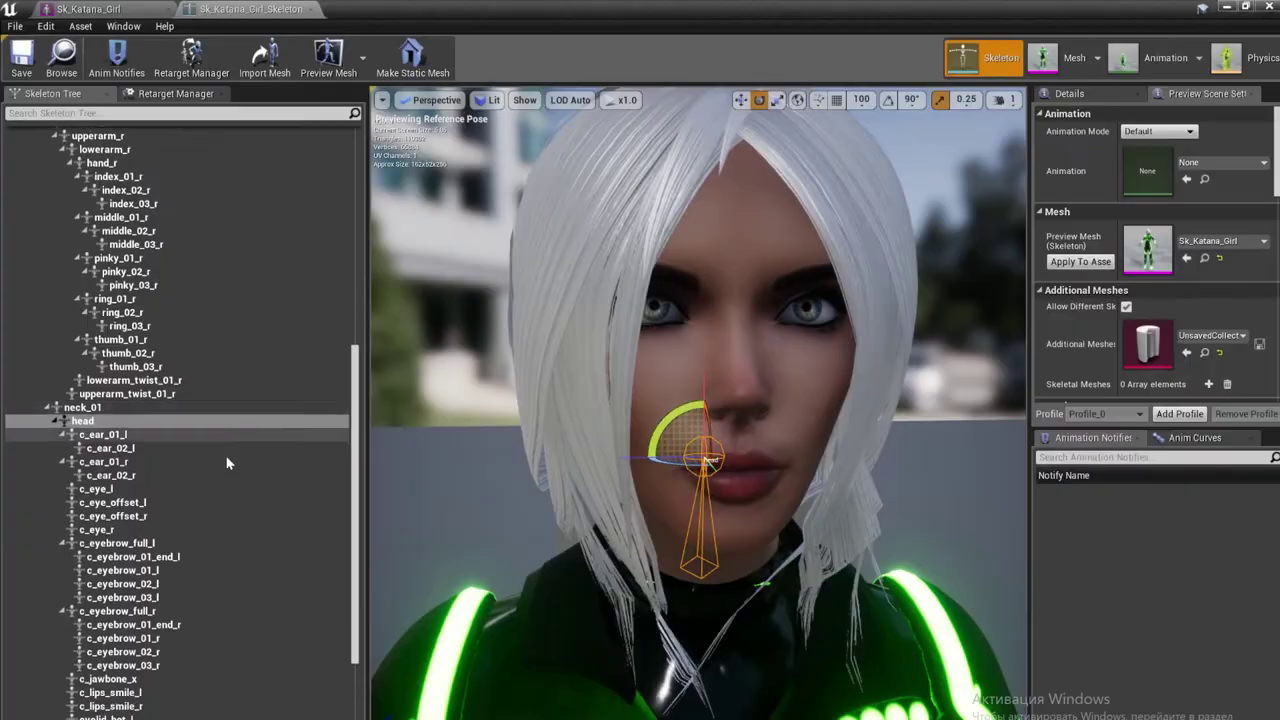
Select c_jawbone_x in the Skeleton Tree and rotate the jaw open
scroll(210, 472, "down", 1)
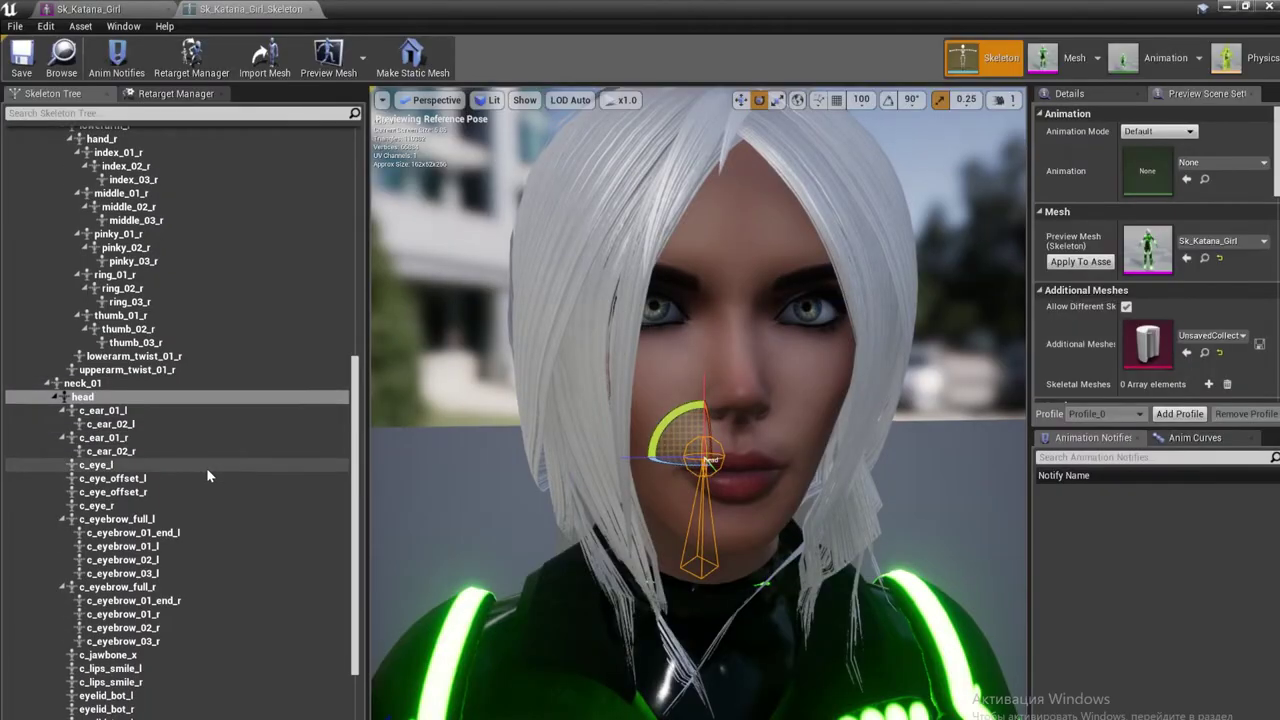
scroll(207, 475, "down", 2)
scroll(202, 488, "down", 1)
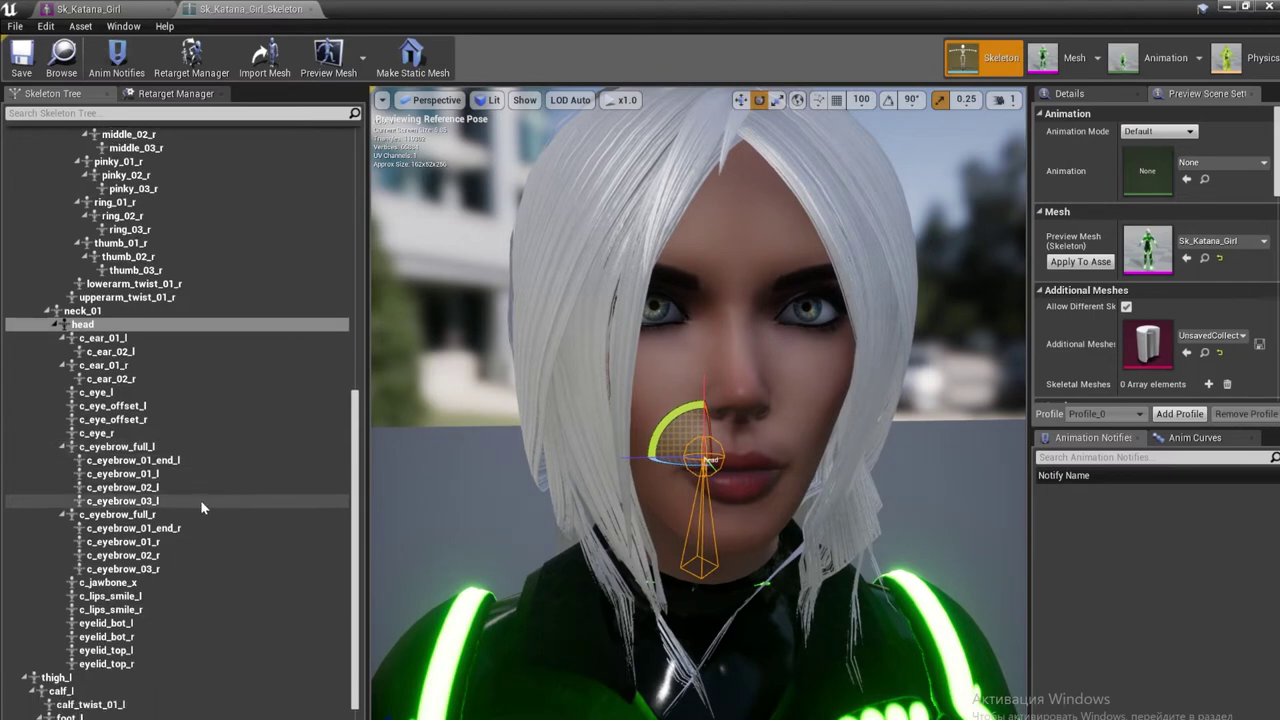
left_click(200, 582)
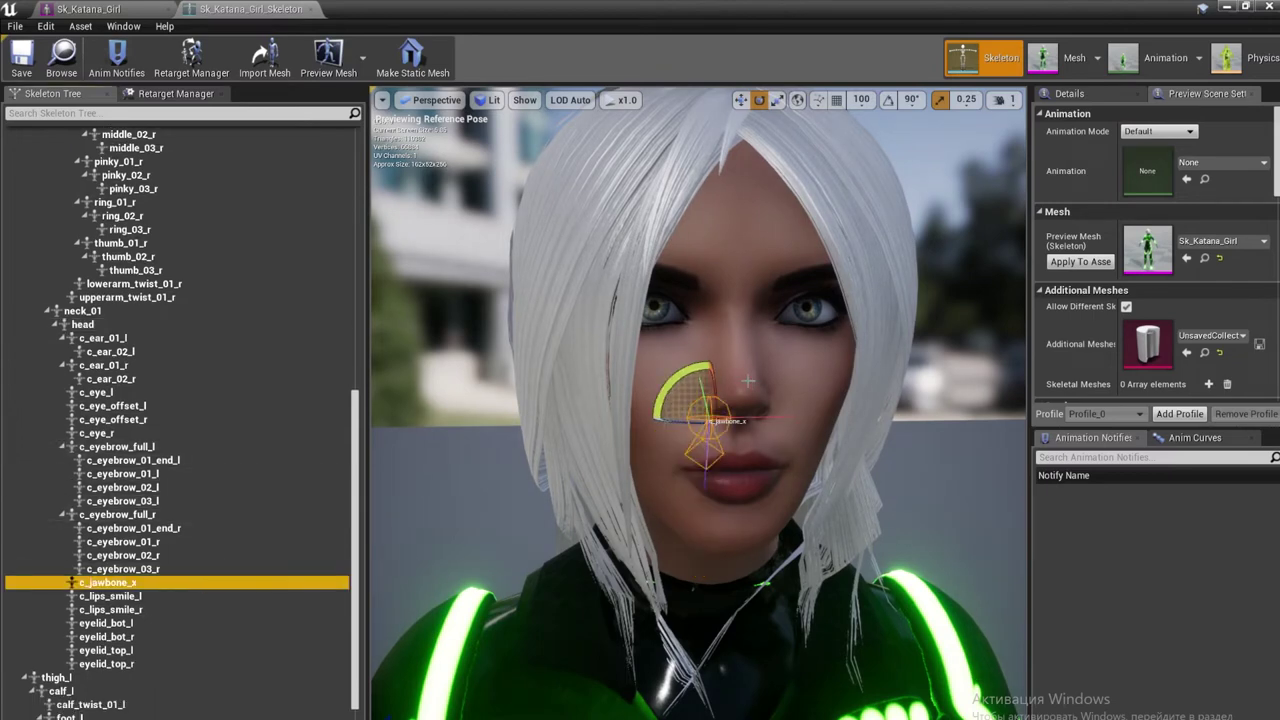
mouse_move(714, 371)
left_mouse_down()
mouse_move(712, 398)
mouse_move(712, 386)
left_mouse_up()
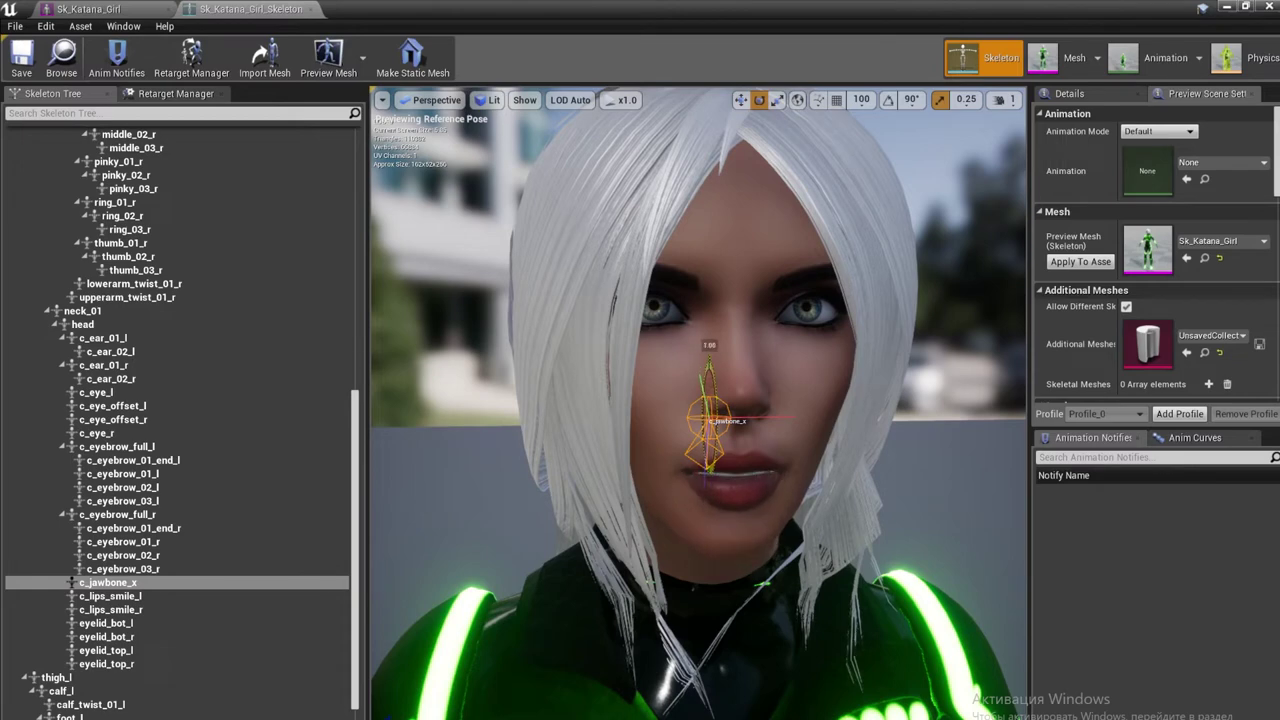
Move c_eyebrow_01_end_r up to raise the right eyebrow, then ready c_eye_l for rotation
left_click(164, 569)
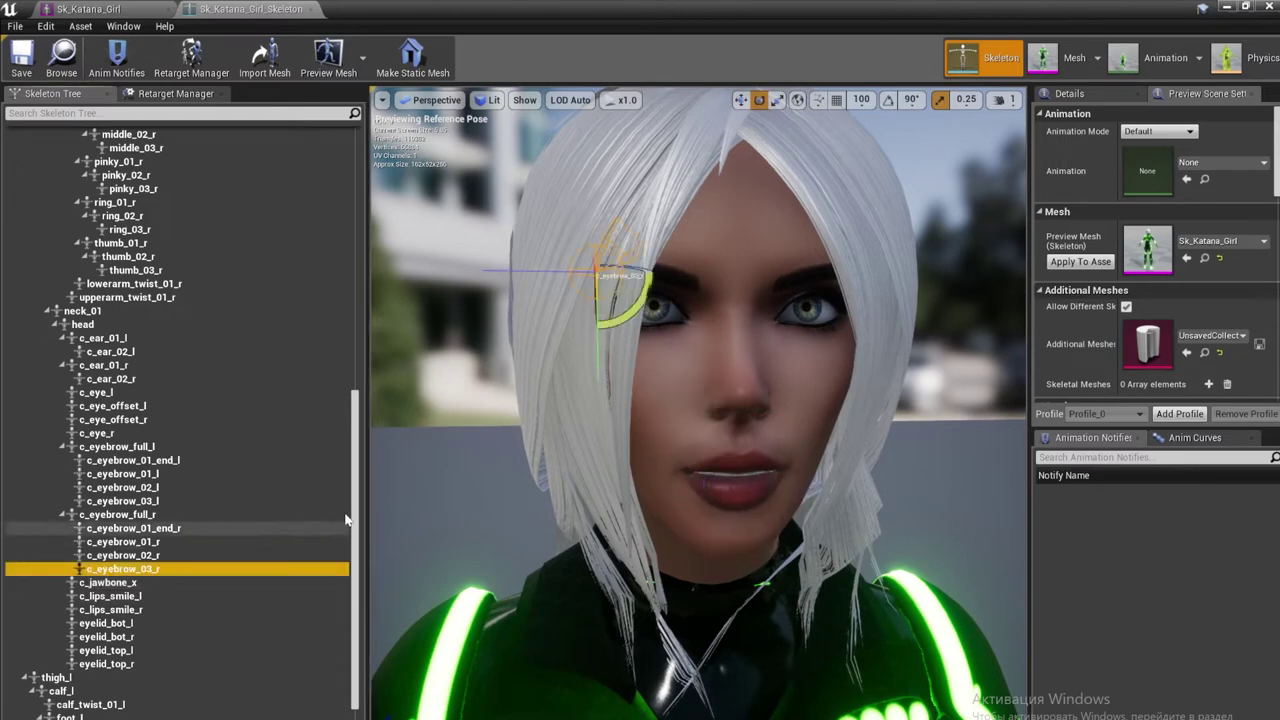
left_click(740, 100)
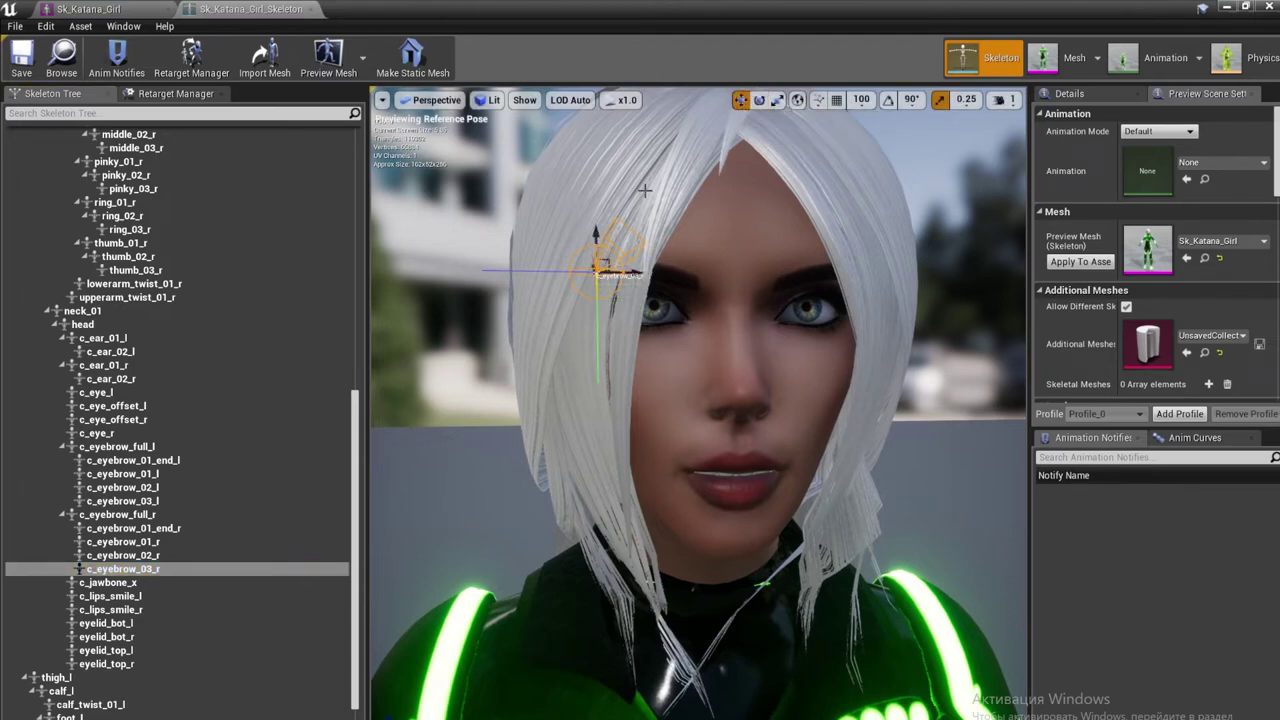
left_click(282, 528)
mouse_move(705, 243)
left_mouse_down()
mouse_move(712, 217)
mouse_move(729, 215)
left_mouse_up()
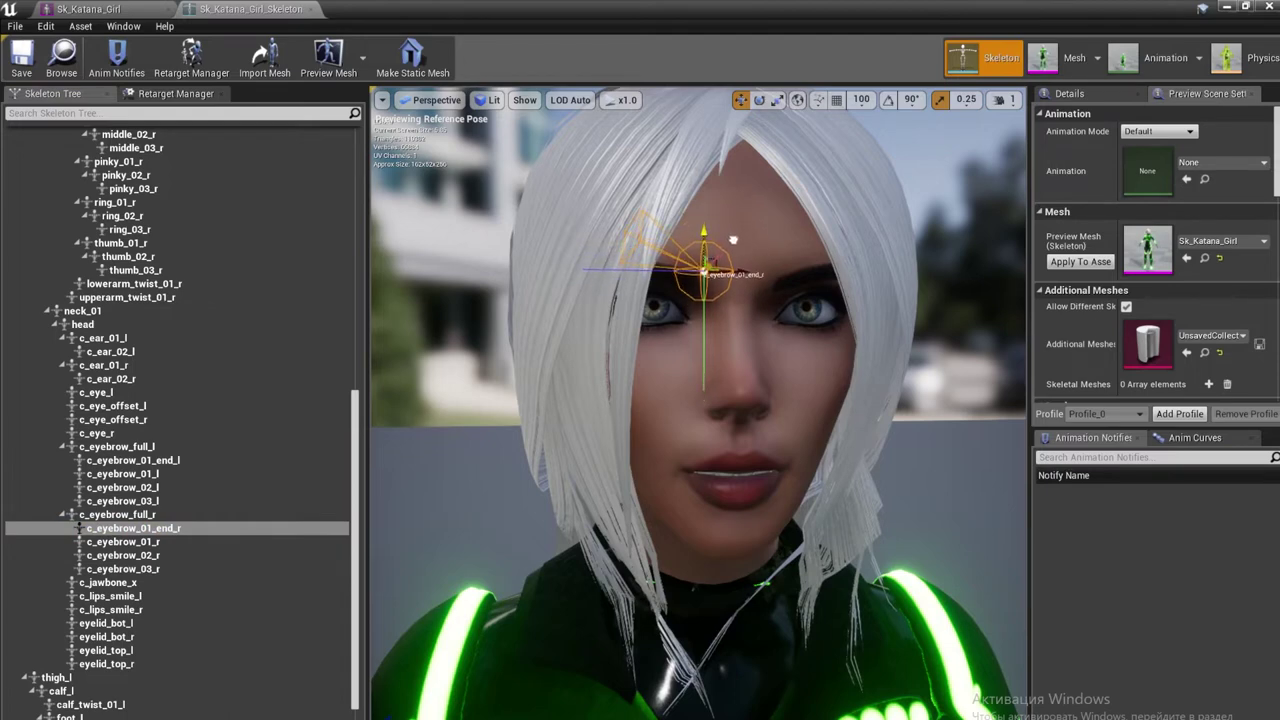
left_click(252, 392)
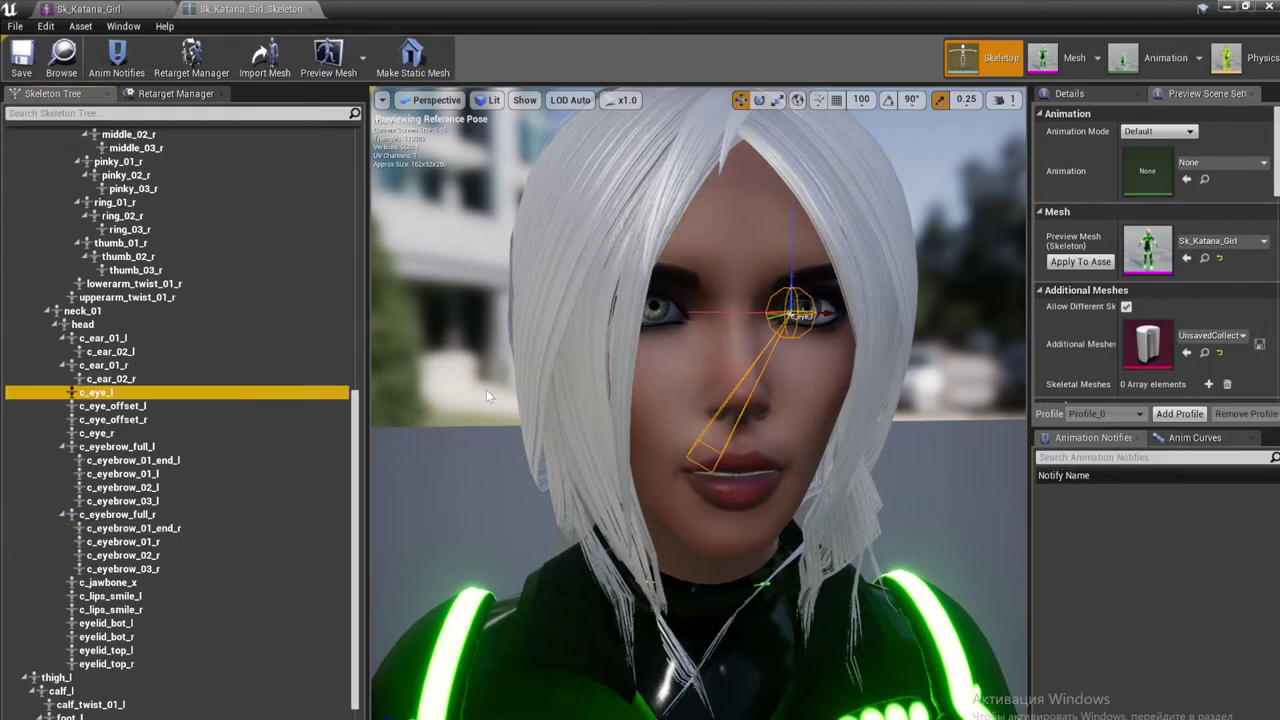
left_click(759, 100)
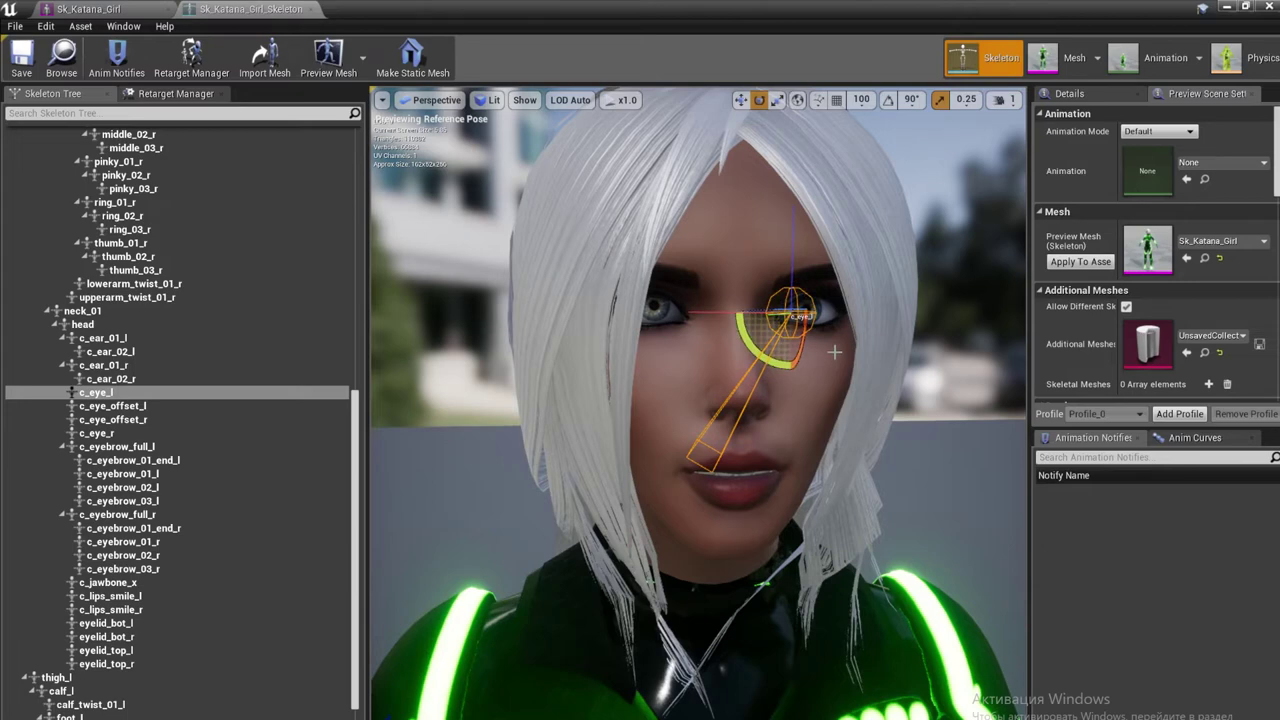
scroll(200, 400, "up", 10)
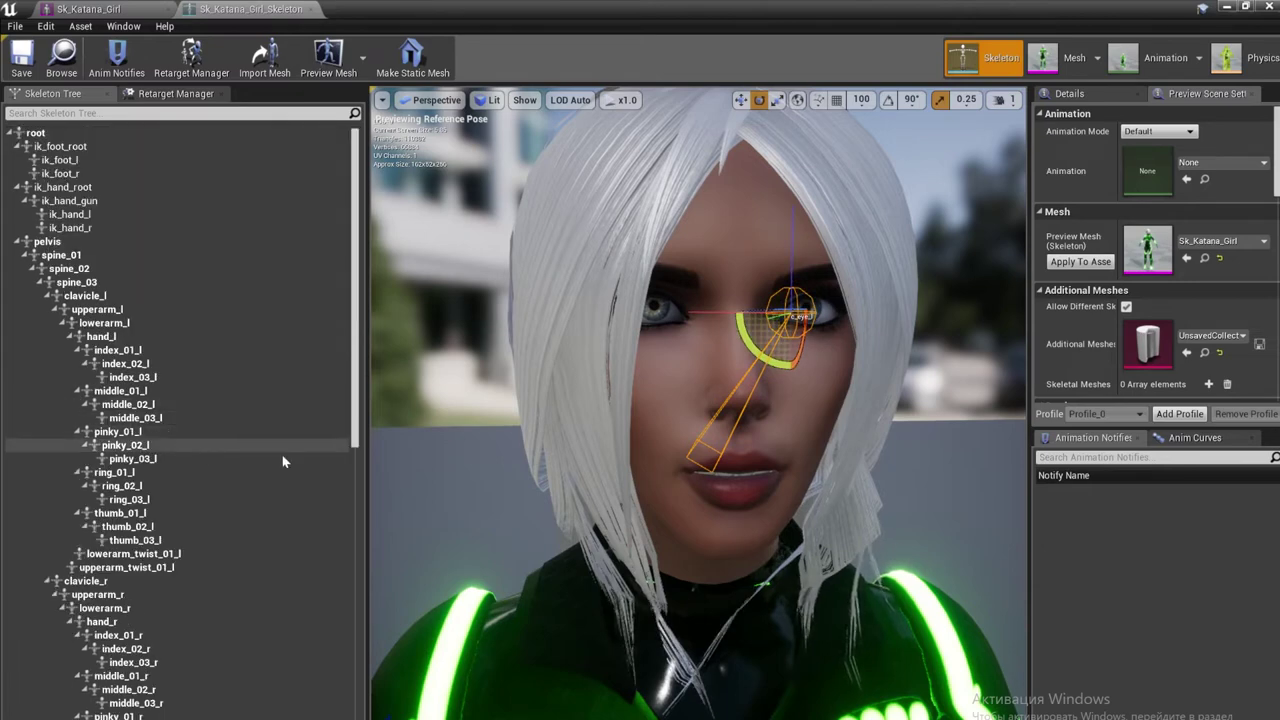
Shift the right eyebrow bone c_eyebrow_full_r slightly with the move gizmo
left_click(706, 358)
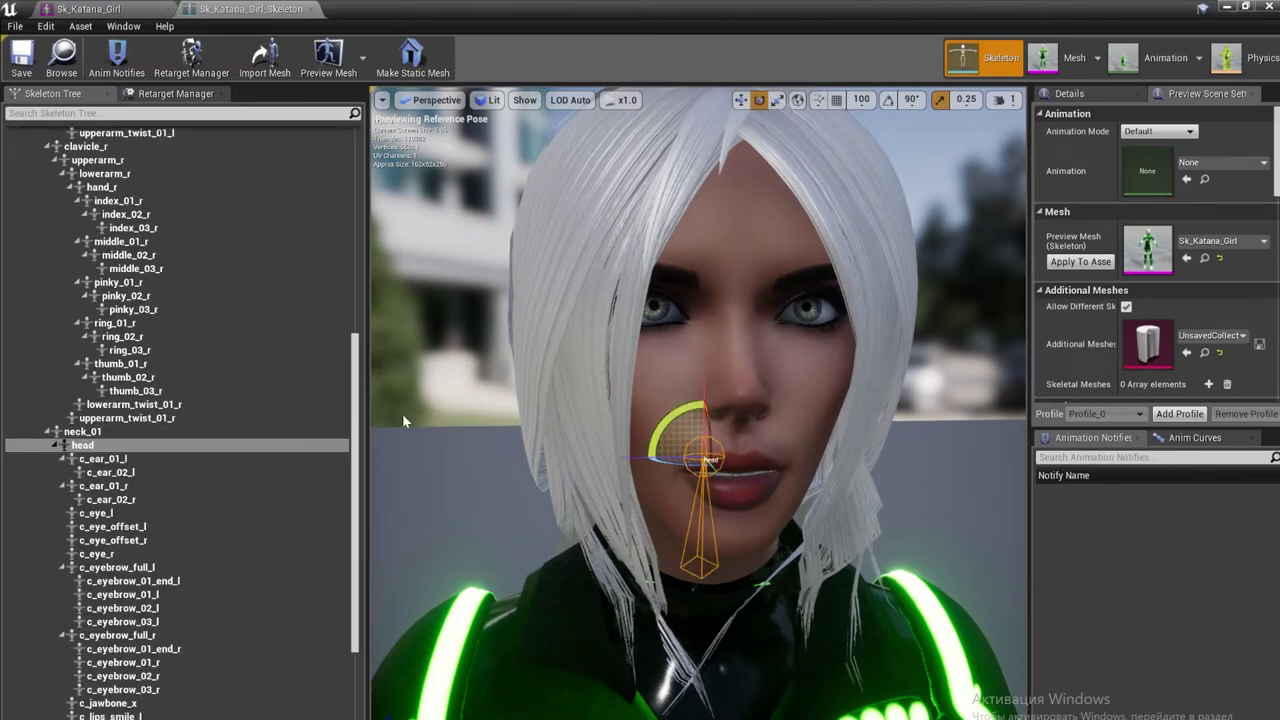
scroll(403, 420, "down", 5)
scroll(435, 498, "up", 5)
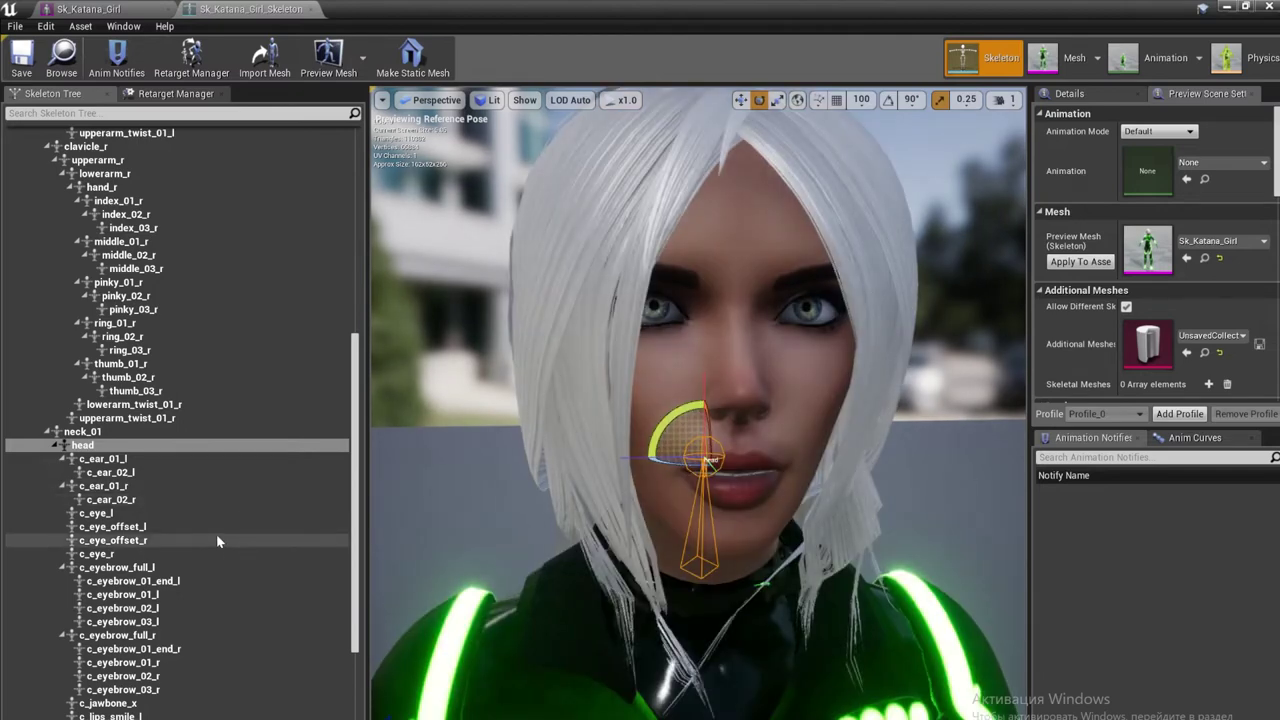
scroll(218, 562, "down", 3)
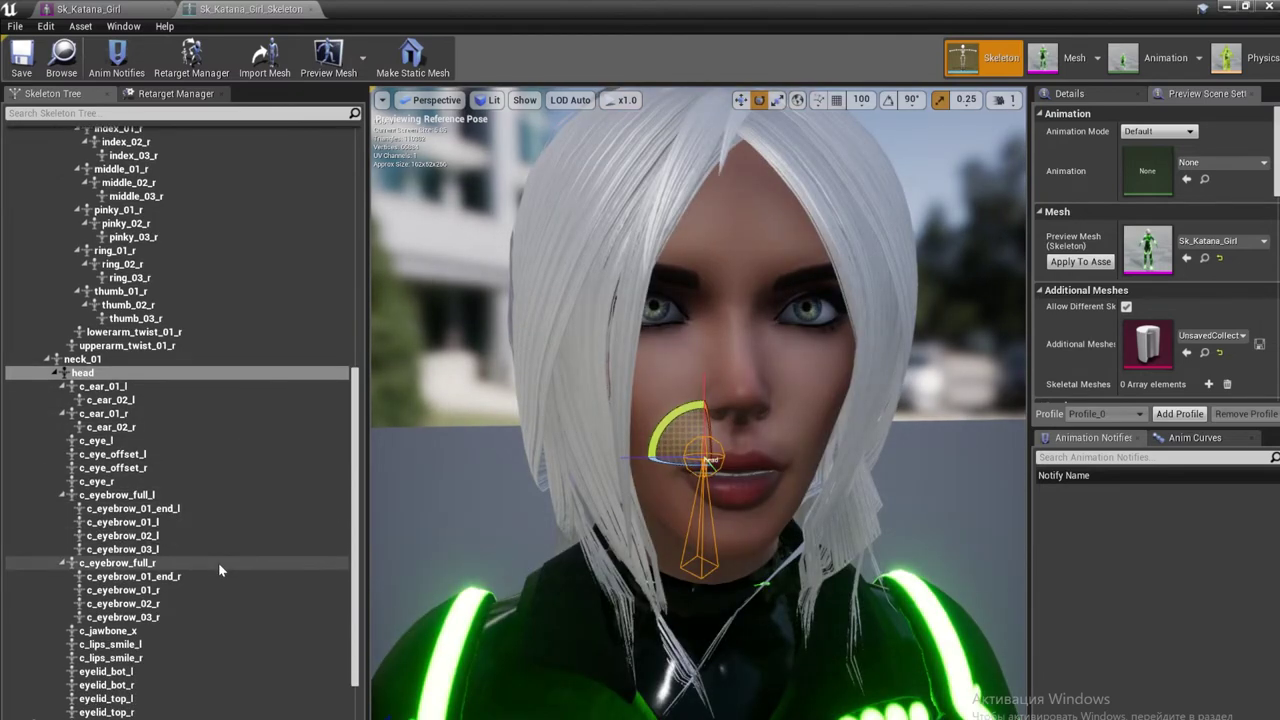
left_click(218, 562)
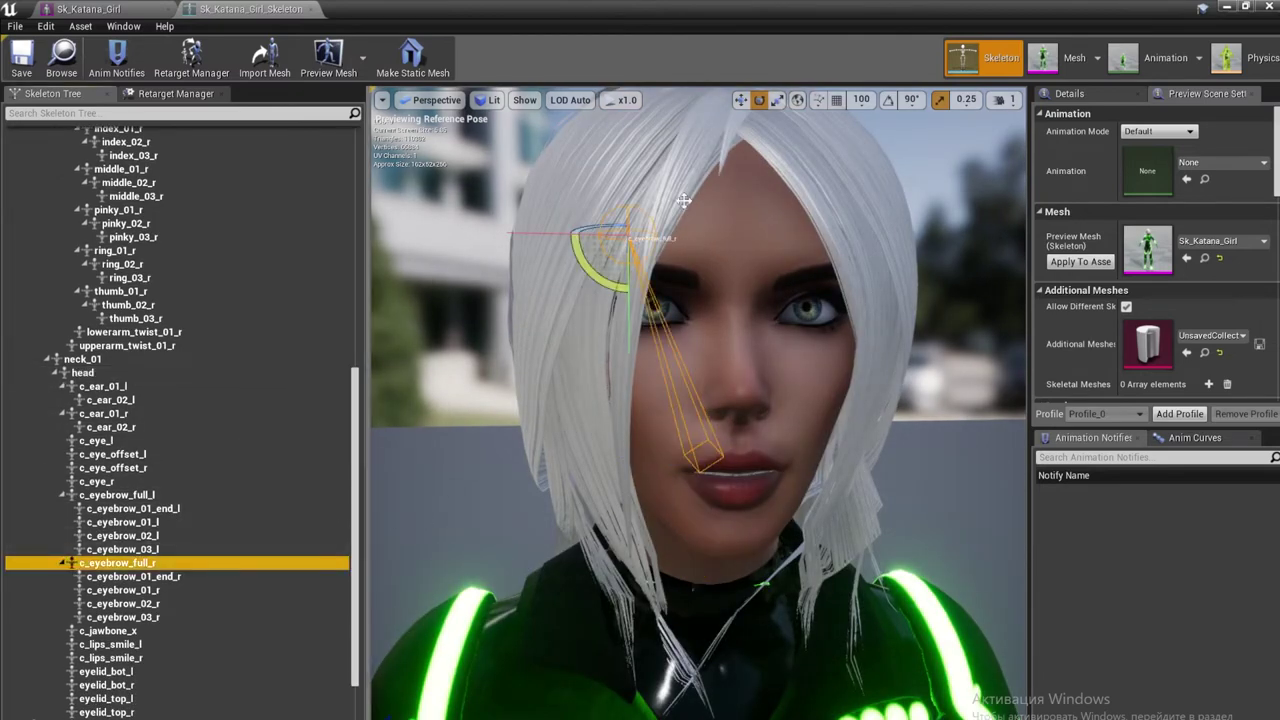
left_click(740, 100)
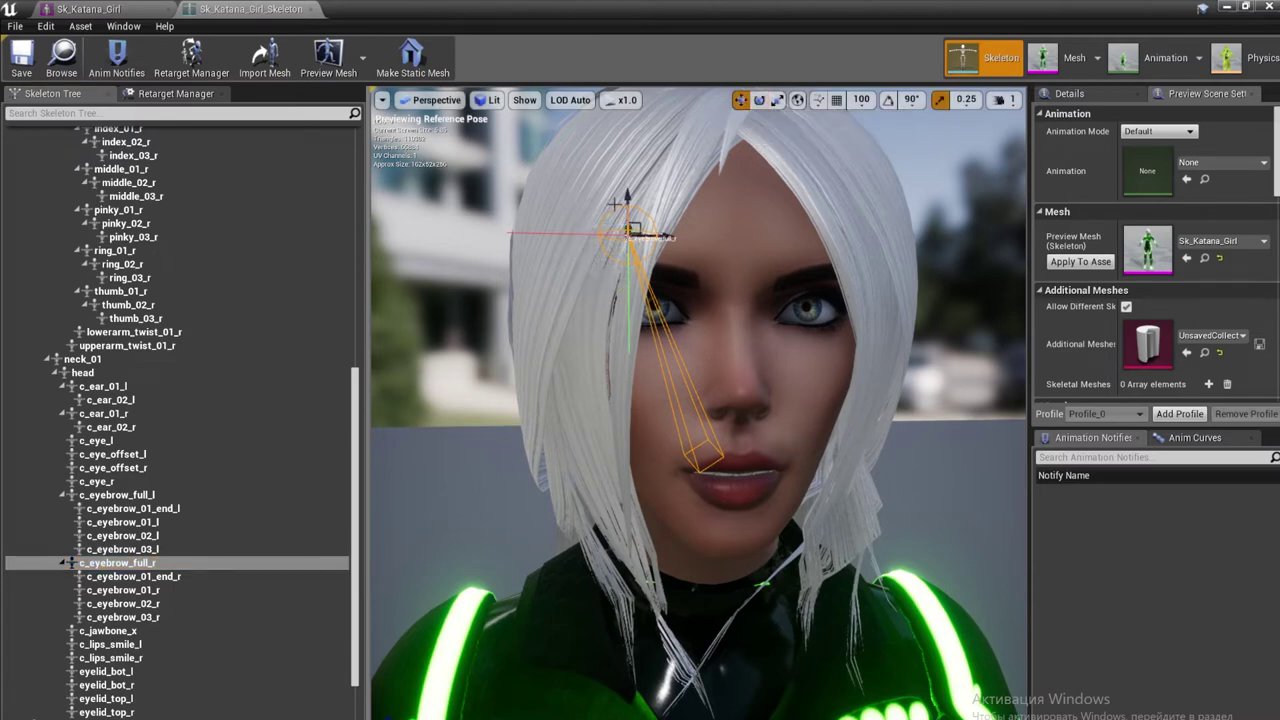
left_click_drag(624, 204, 634, 204)
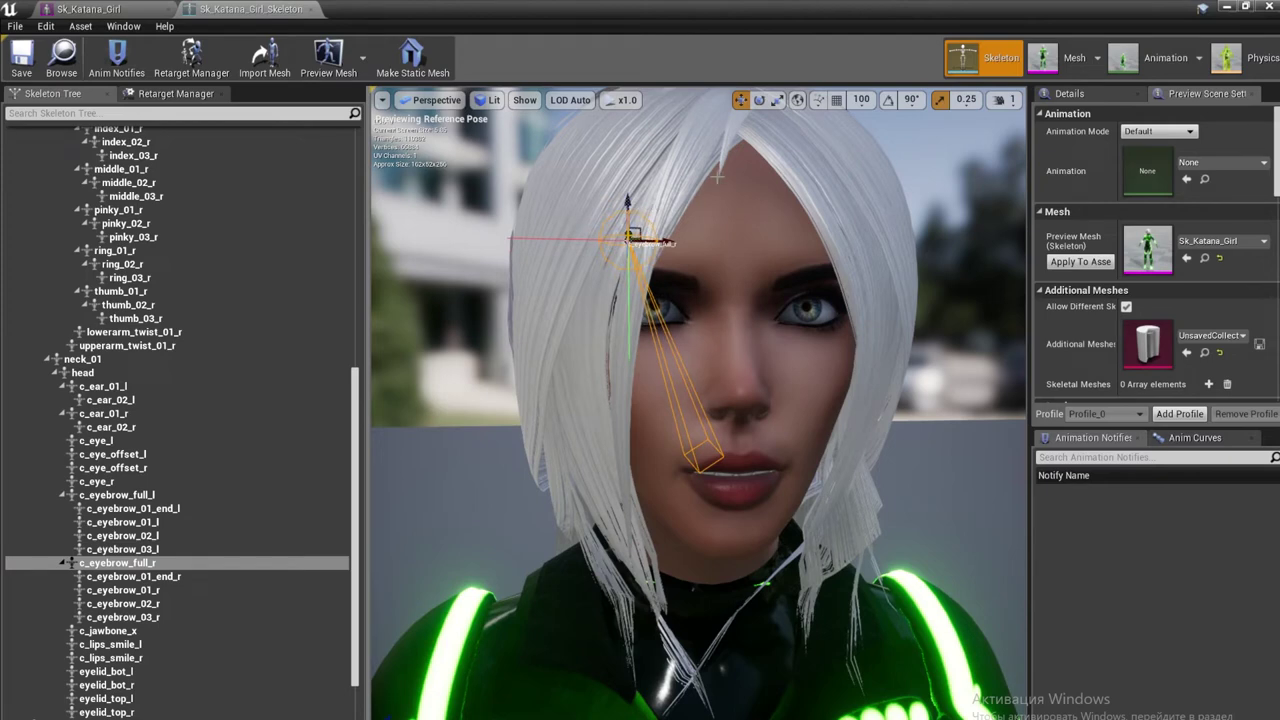
left_click(759, 100)
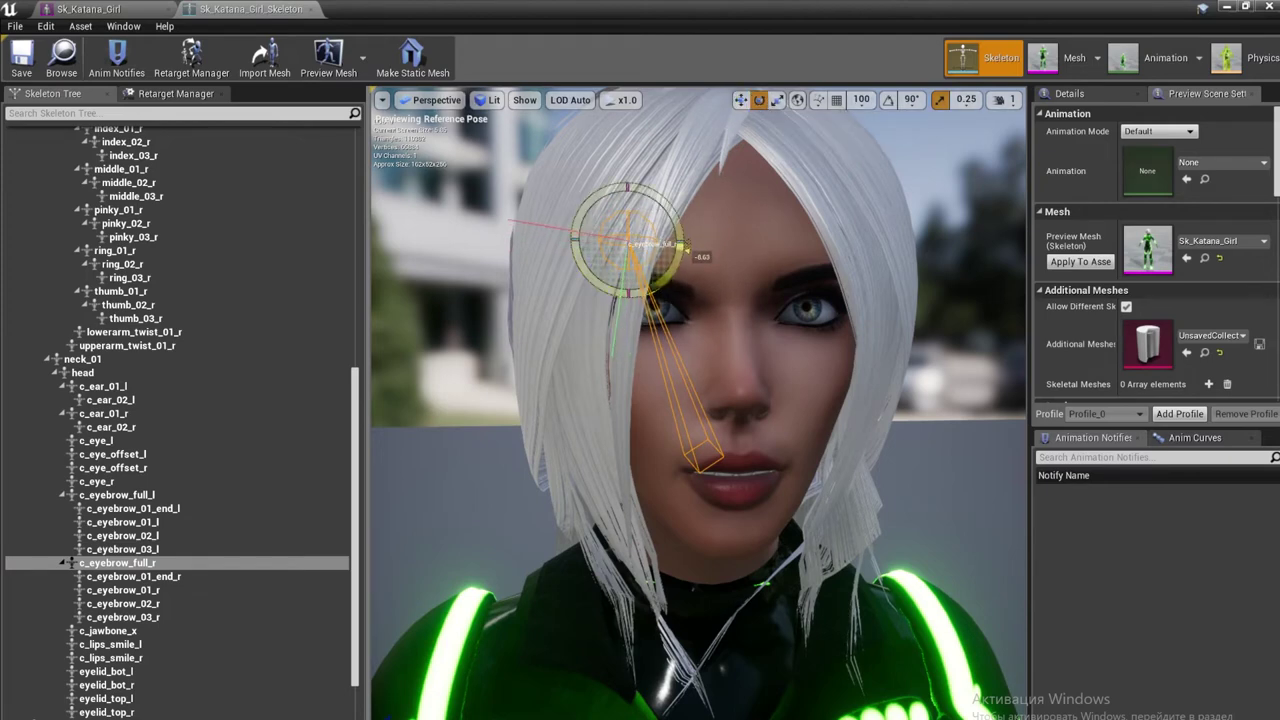
left_click(443, 258)
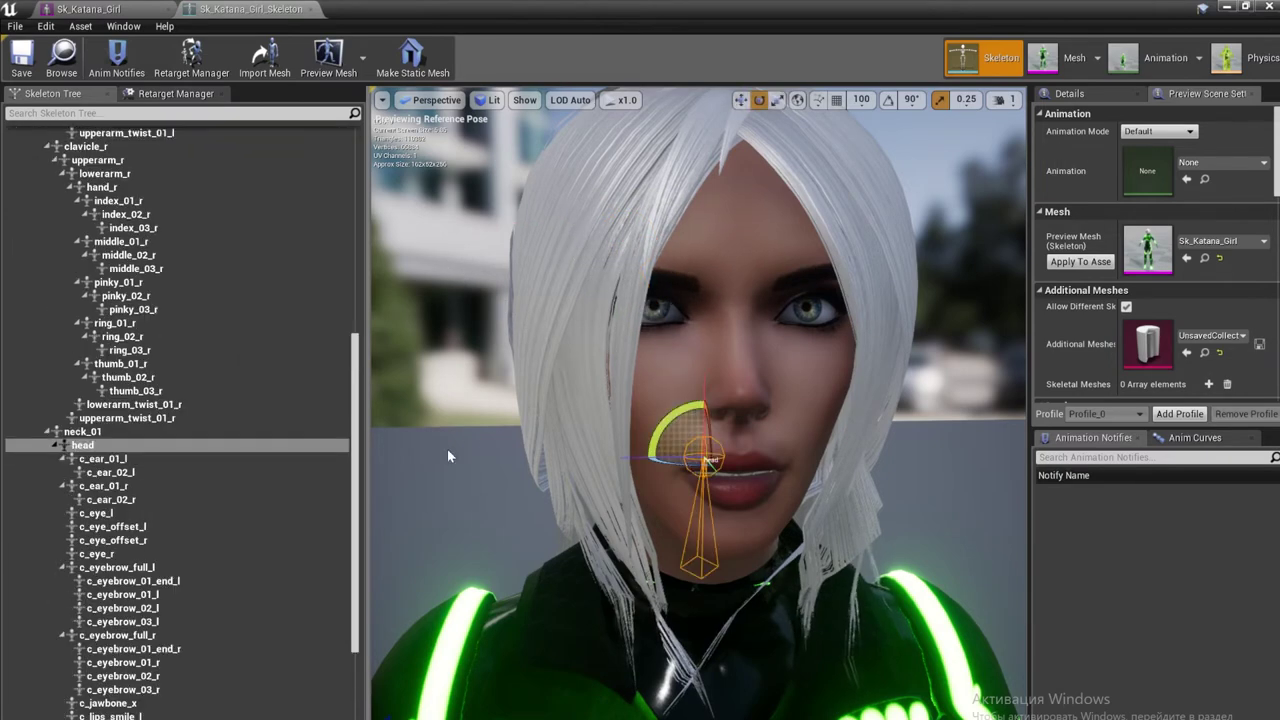
Rotate c_eyebrow_full_l by 4.64 degrees and c_eyebrow_full_r by -3.42 degrees
scroll(274, 495, "down", 2)
left_click(249, 519)
scroll(249, 532, "down", 1)
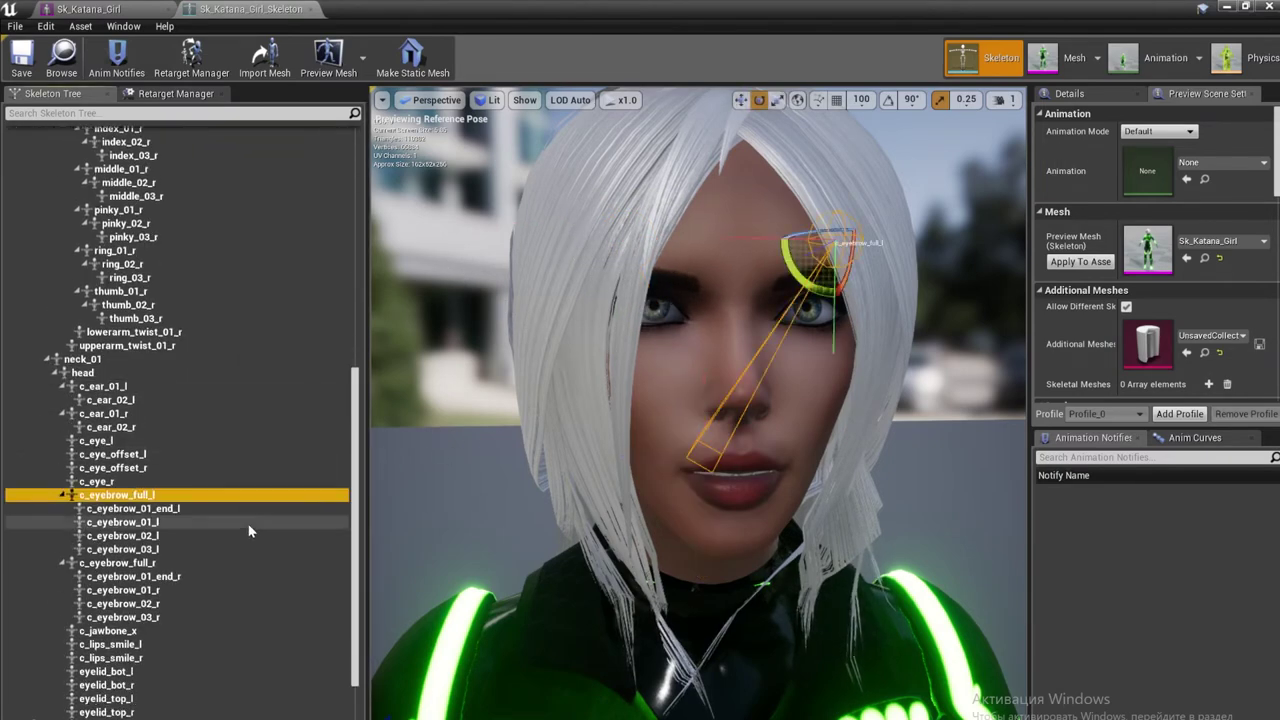
left_click_drag(798, 268, 806, 270)
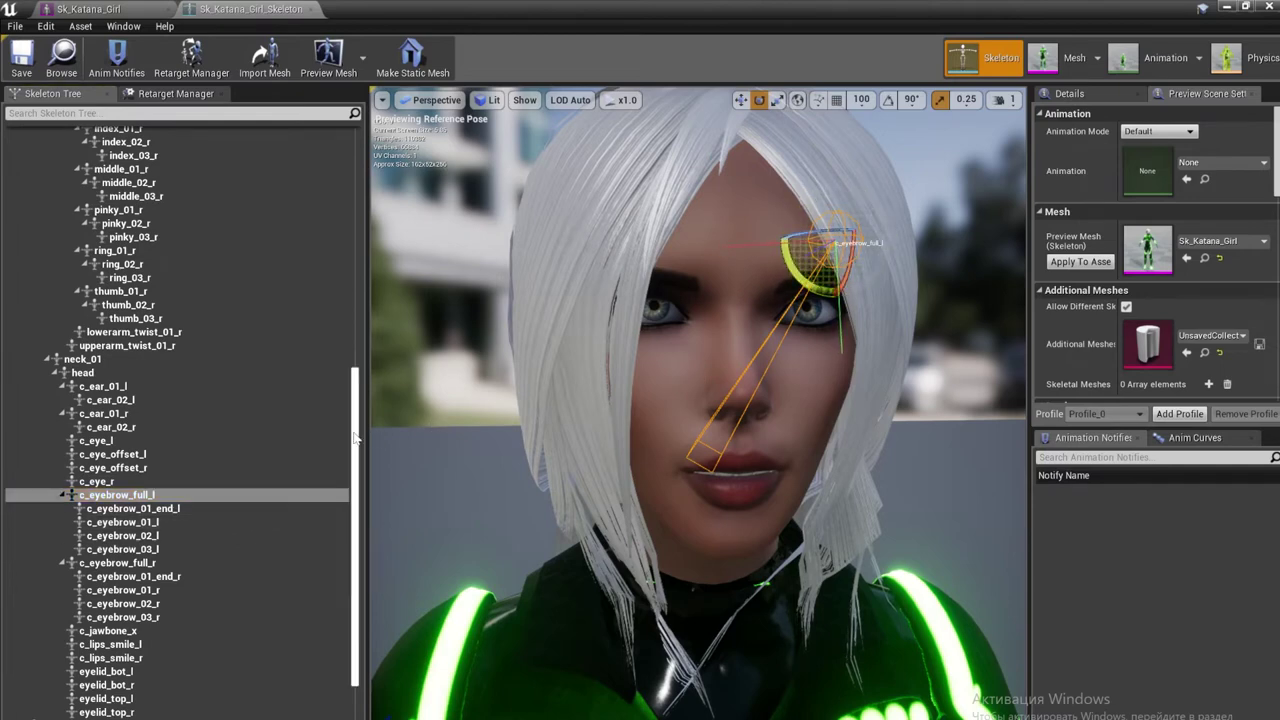
left_click(277, 562)
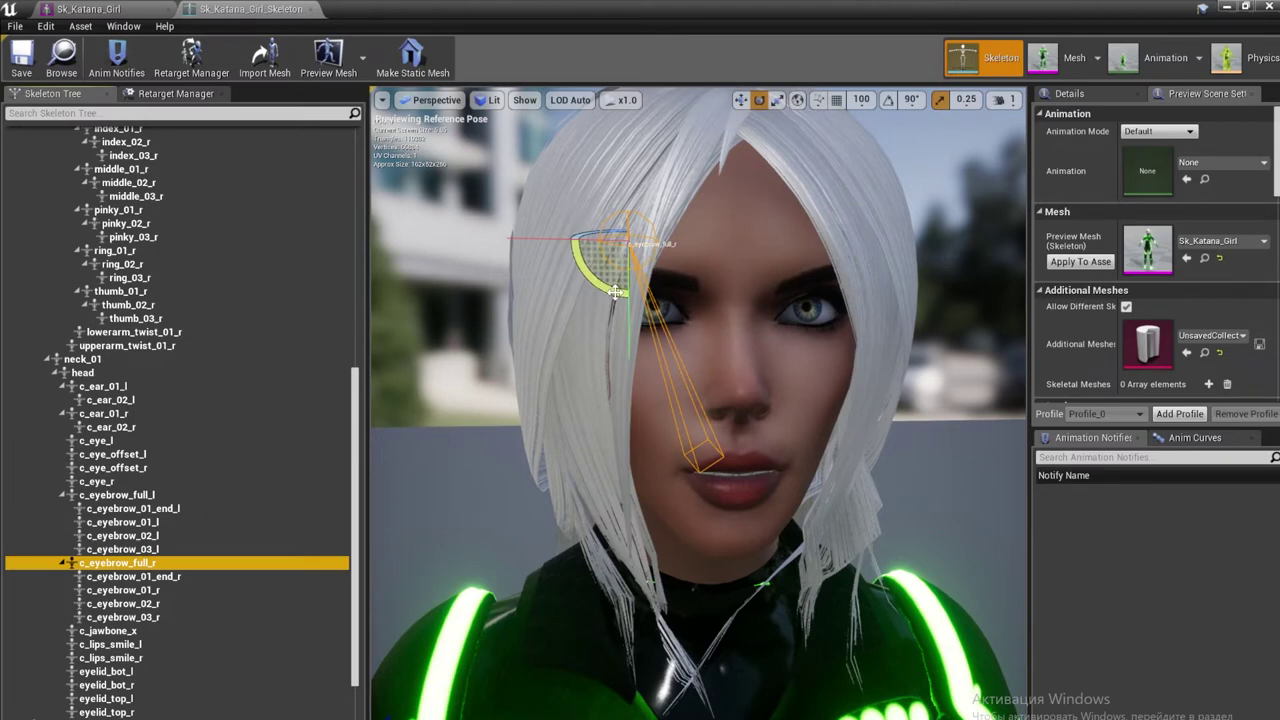
left_click_drag(615, 291, 610, 296)
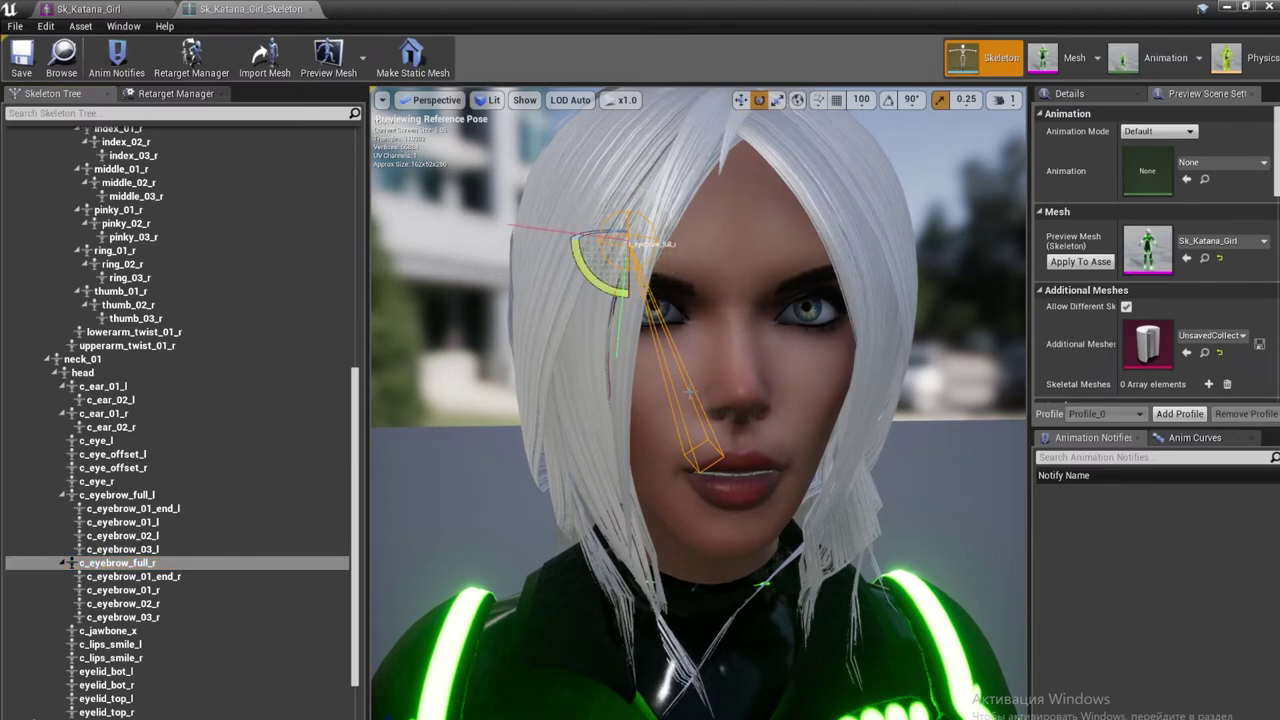
Turn the head bone about -11.71 degrees and open ThirdPerson_Jump in Animation mode
left_click(652, 414)
mouse_move(662, 425)
left_mouse_down()
mouse_move(758, 467)
mouse_move(755, 420)
mouse_move(763, 454)
mouse_move(665, 435)
left_mouse_up()
scroll(659, 431, "down", 5)
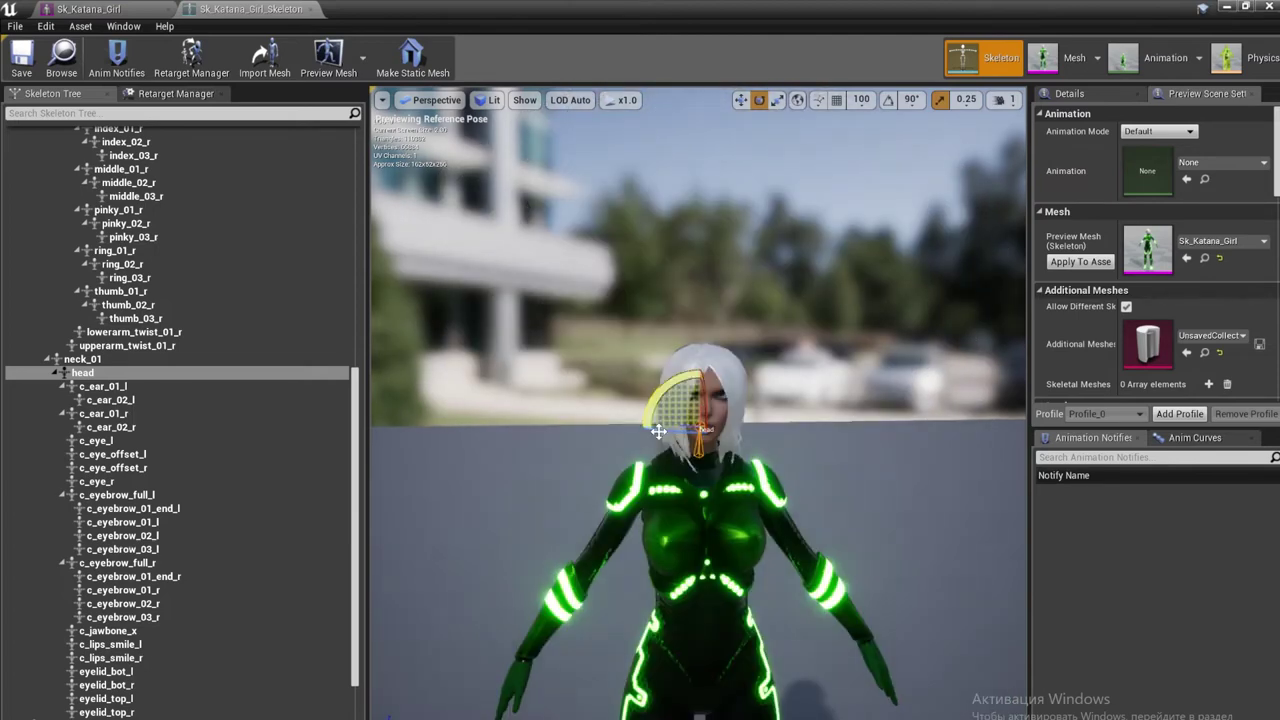
scroll(763, 413, "up", 5)
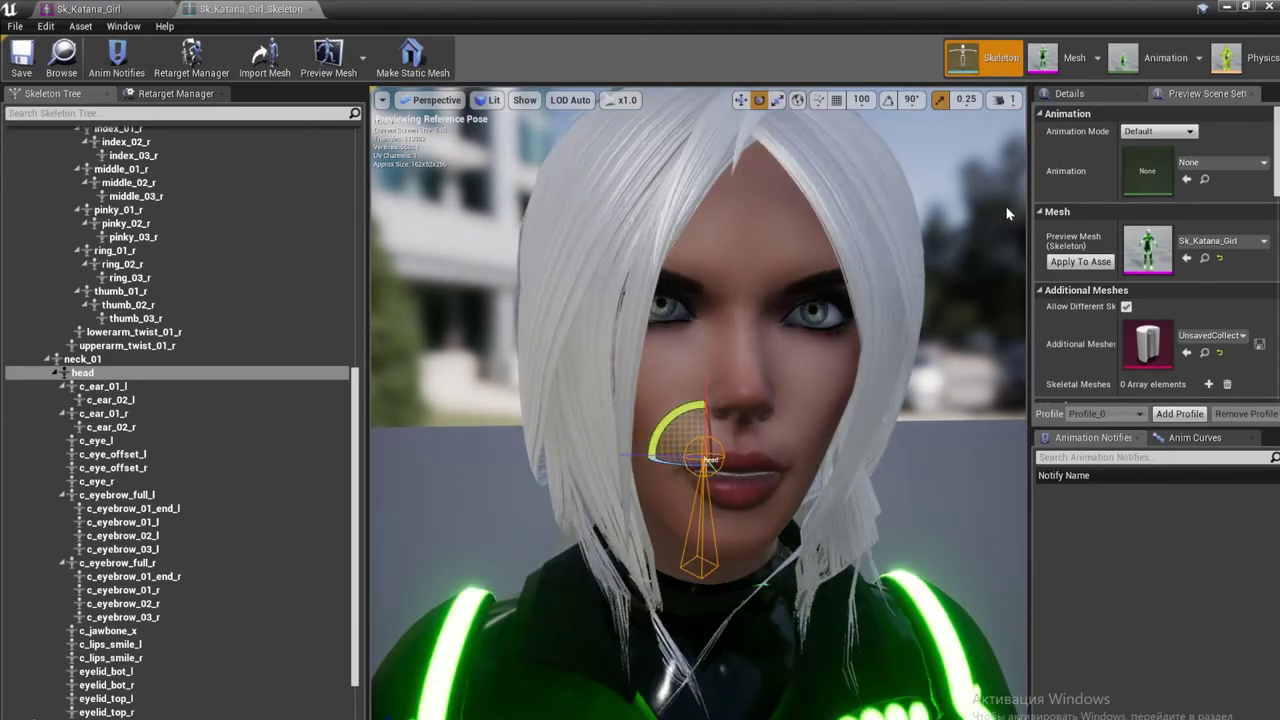
left_click(994, 222)
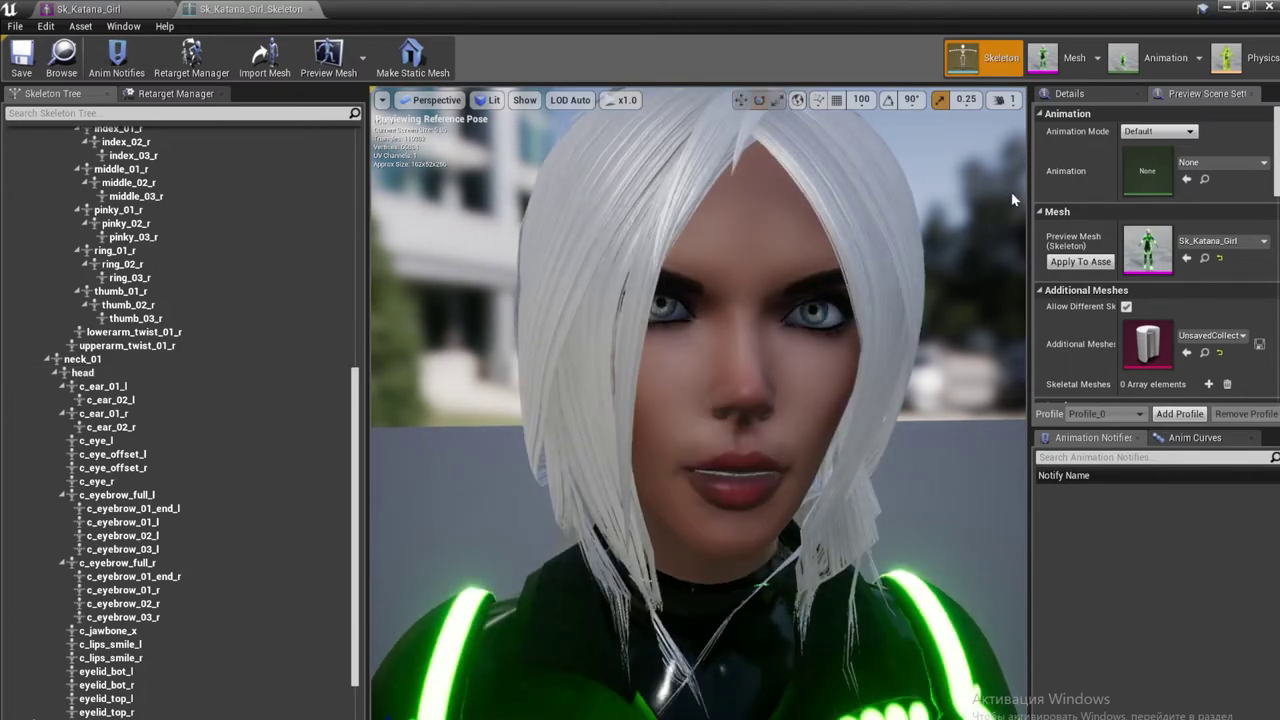
left_click(1150, 47)
left_click_drag(972, 218, 972, 218)
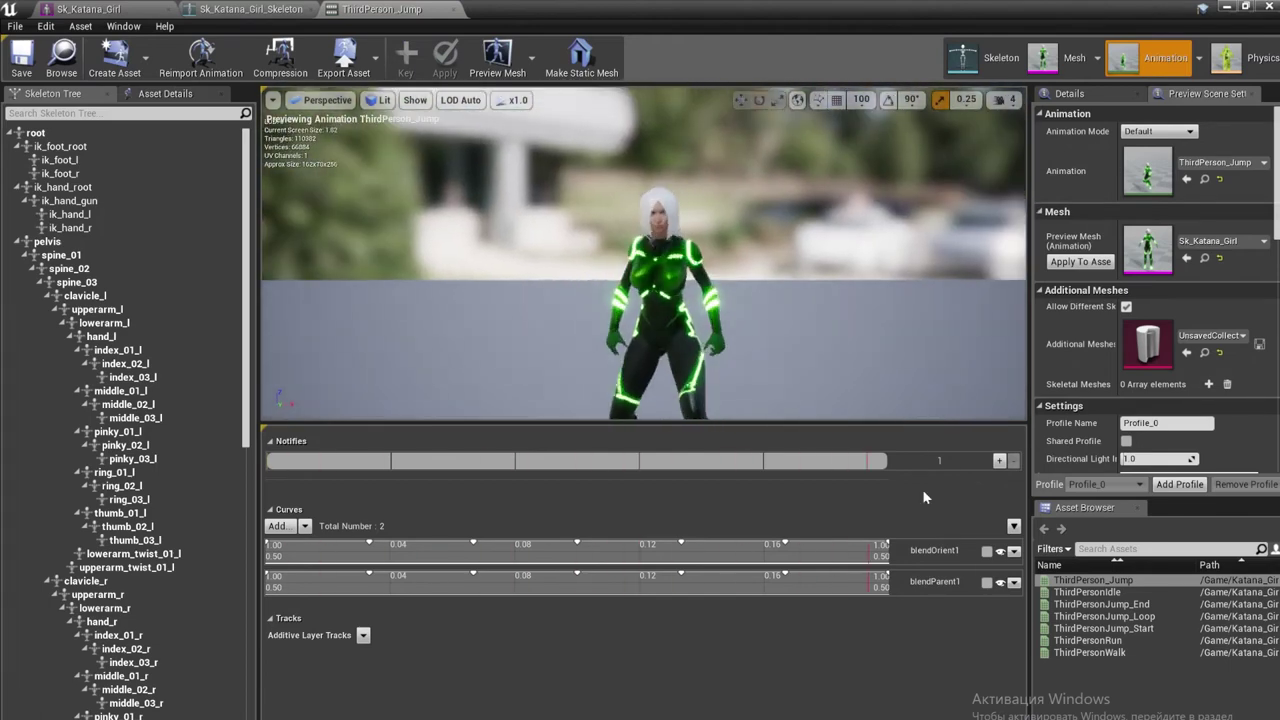
Play ThirdPersonRun at x0.1 speed in an enlarged viewport, viewed from side and rear
double_click(1087, 640)
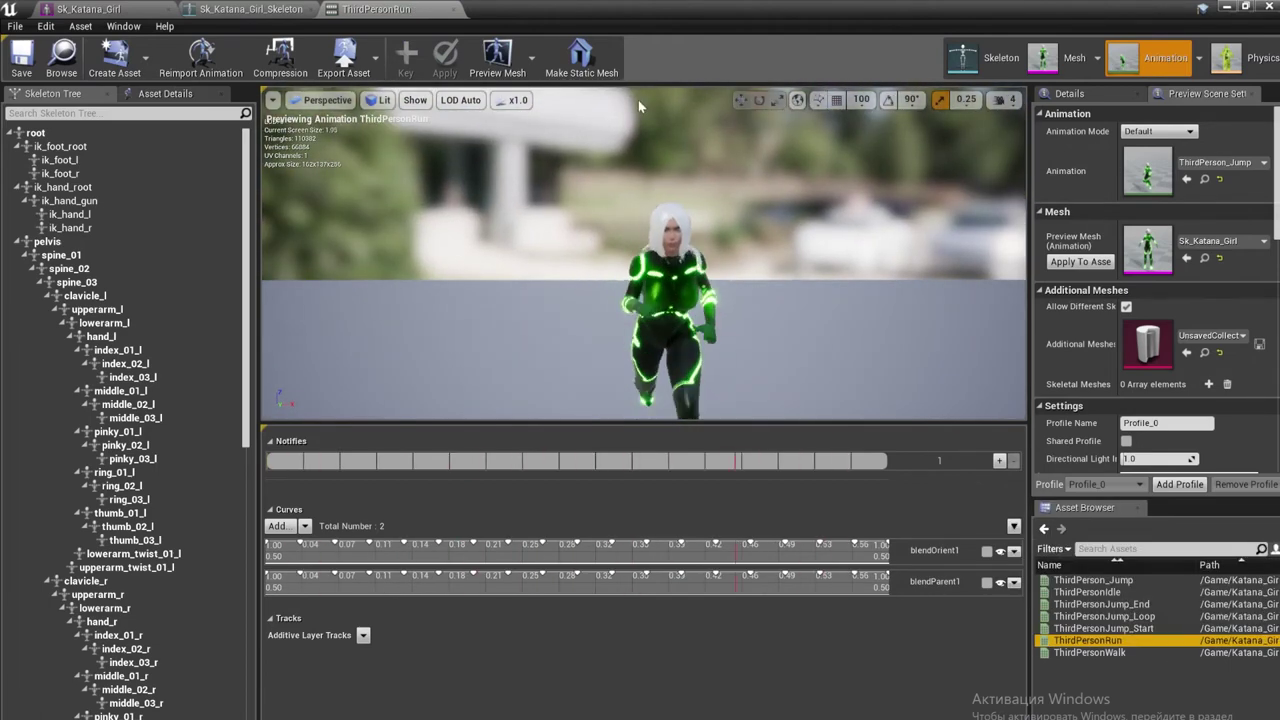
left_click(512, 100)
left_click(520, 128)
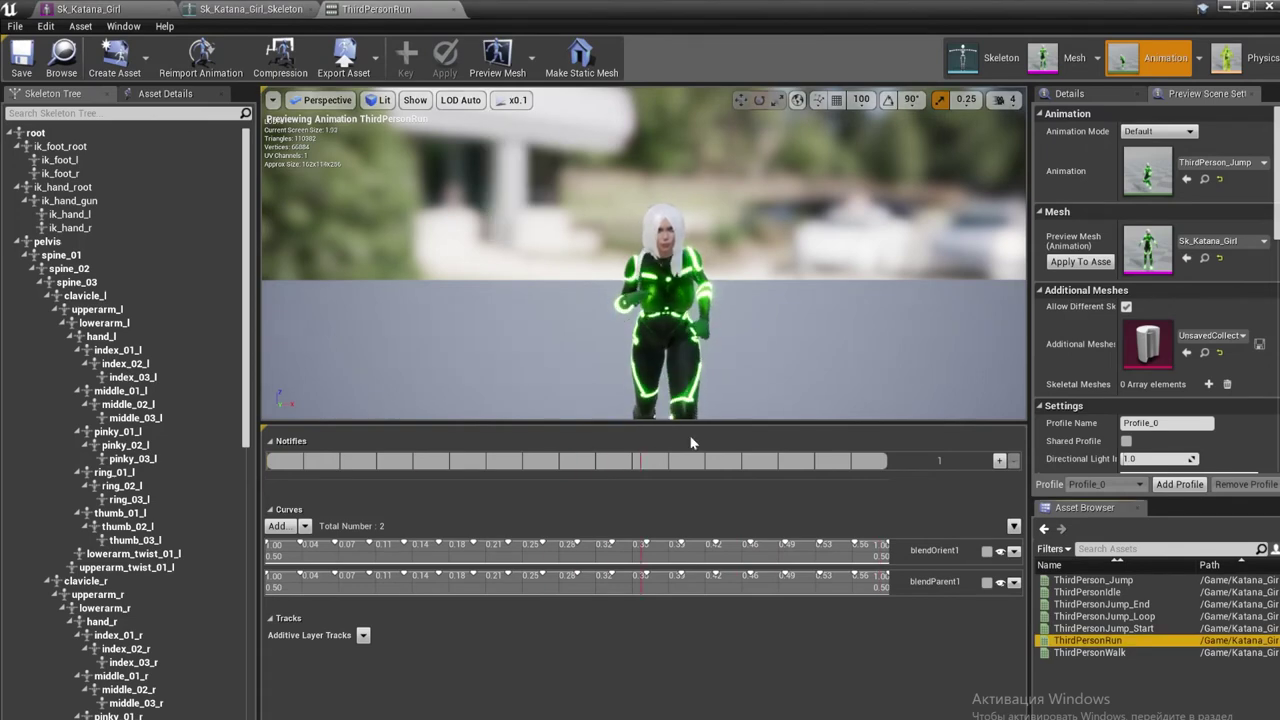
left_click_drag(668, 426, 714, 606)
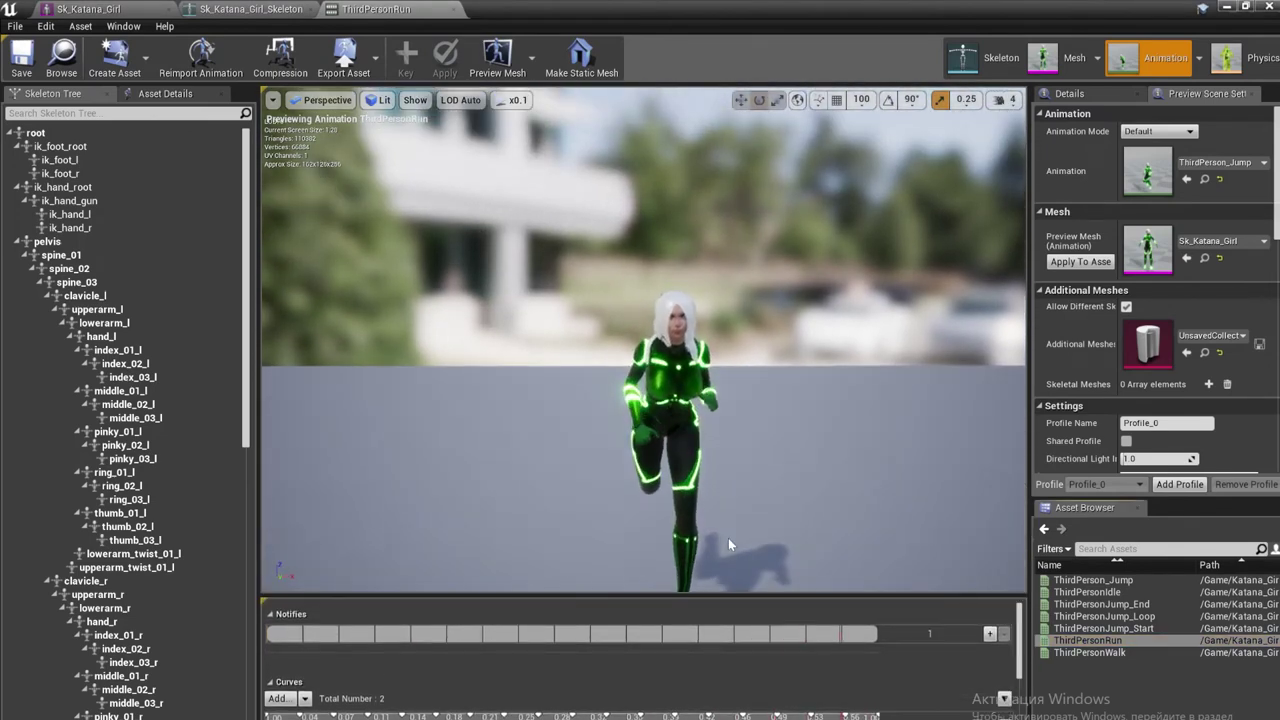
mouse_move(728, 538)
left_mouse_down()
mouse_move(470, 540)
mouse_move(540, 500)
left_mouse_up()
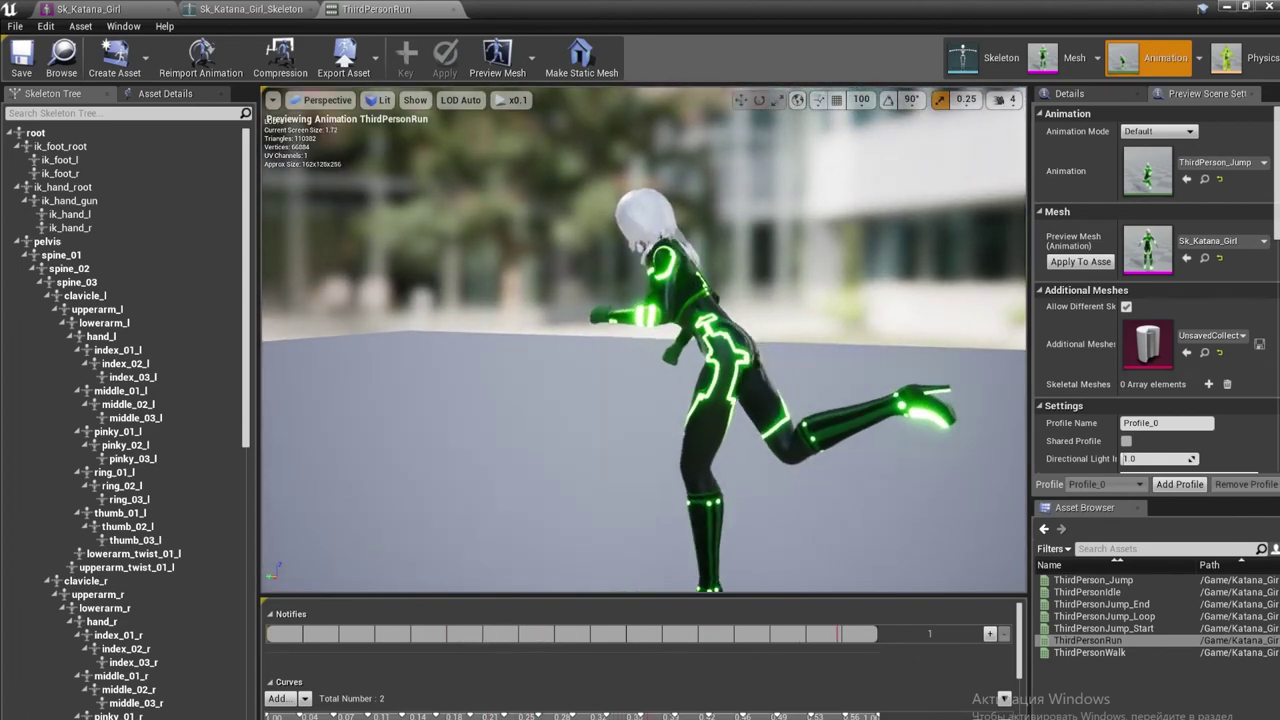
mouse_move(540, 500)
left_mouse_down()
mouse_move(470, 500)
mouse_move(560, 500)
left_mouse_up()
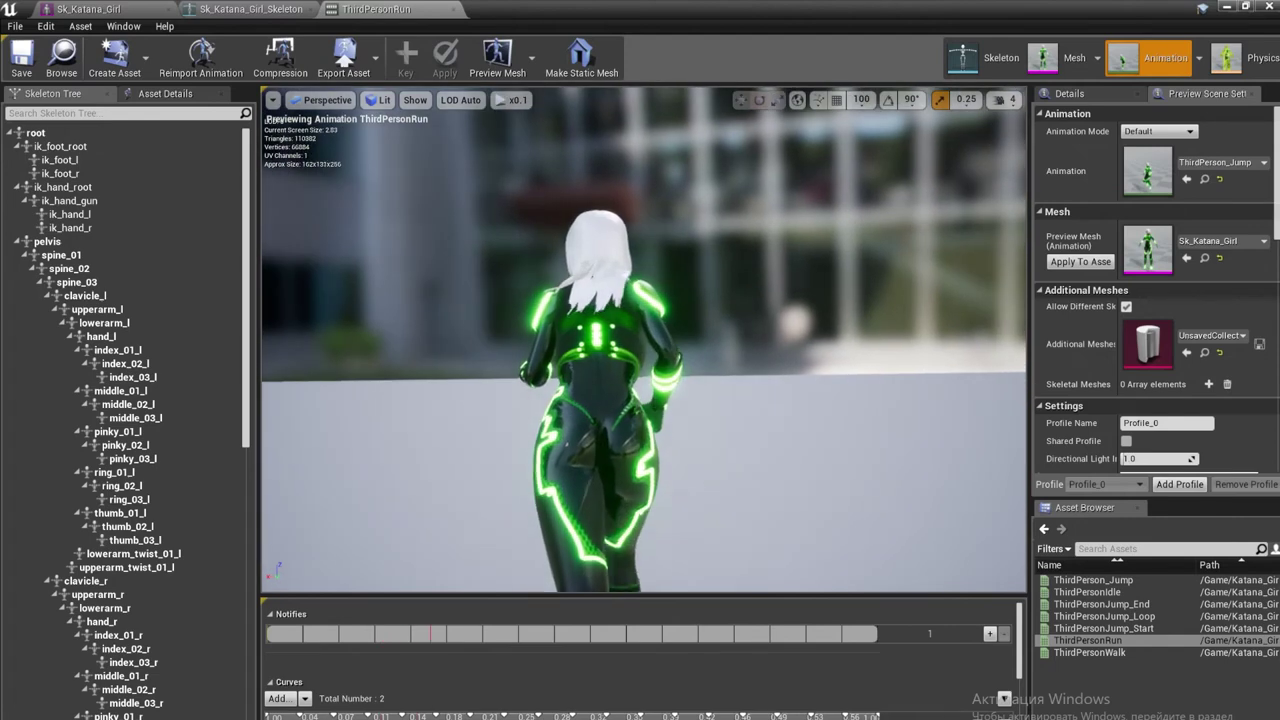
scroll(644, 340, "up", 2)
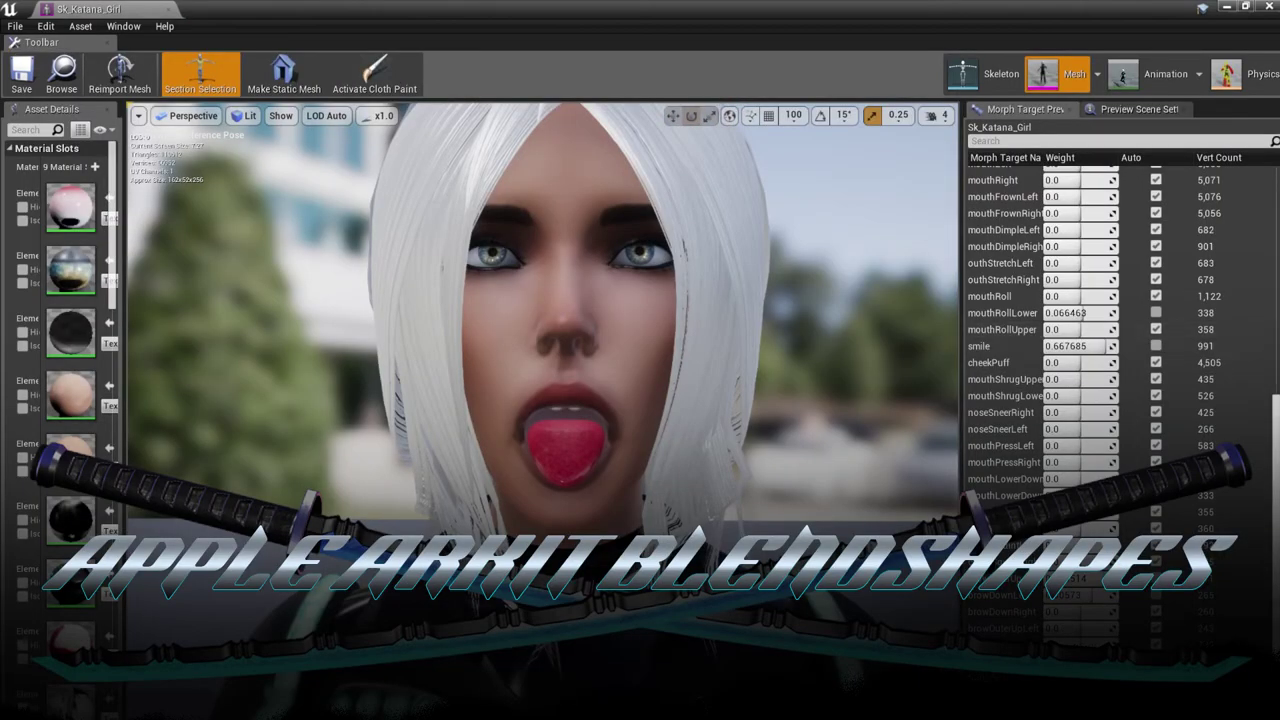
Tick Auto for mouthRollLower and smile so both return to 0.0 weight
left_click(1156, 313)
left_click(1156, 346)
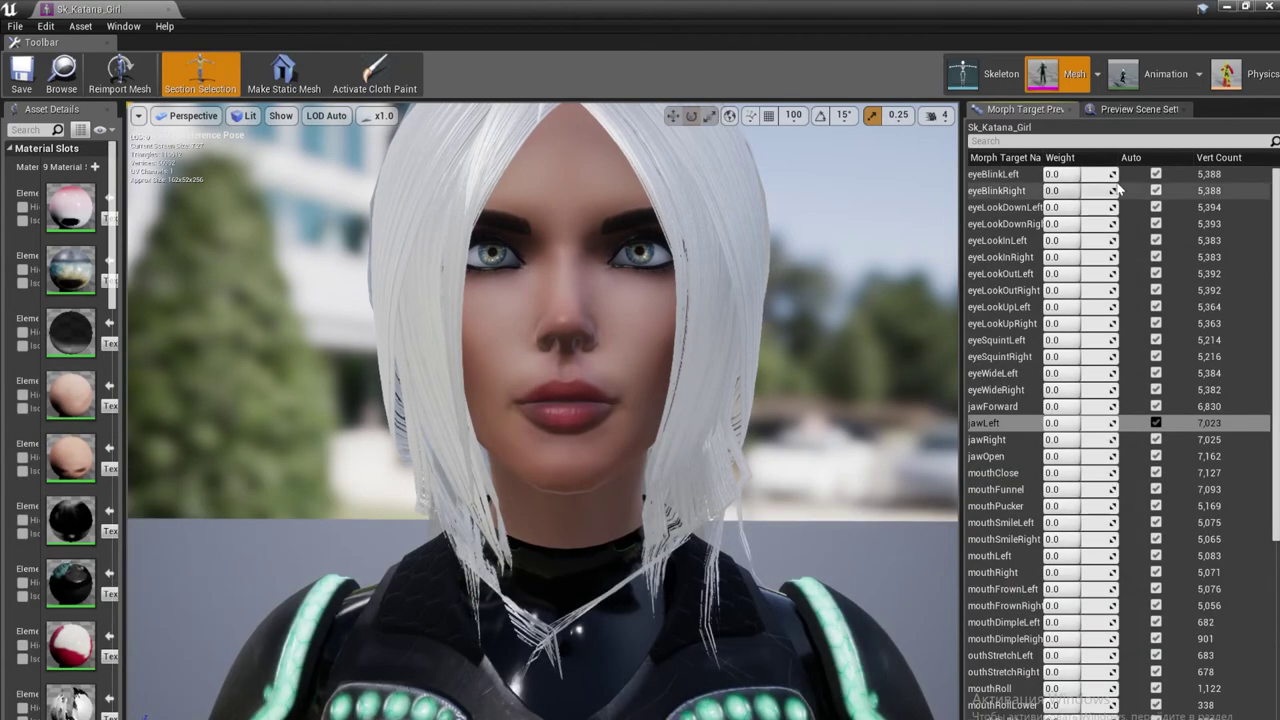
left_click(1156, 174)
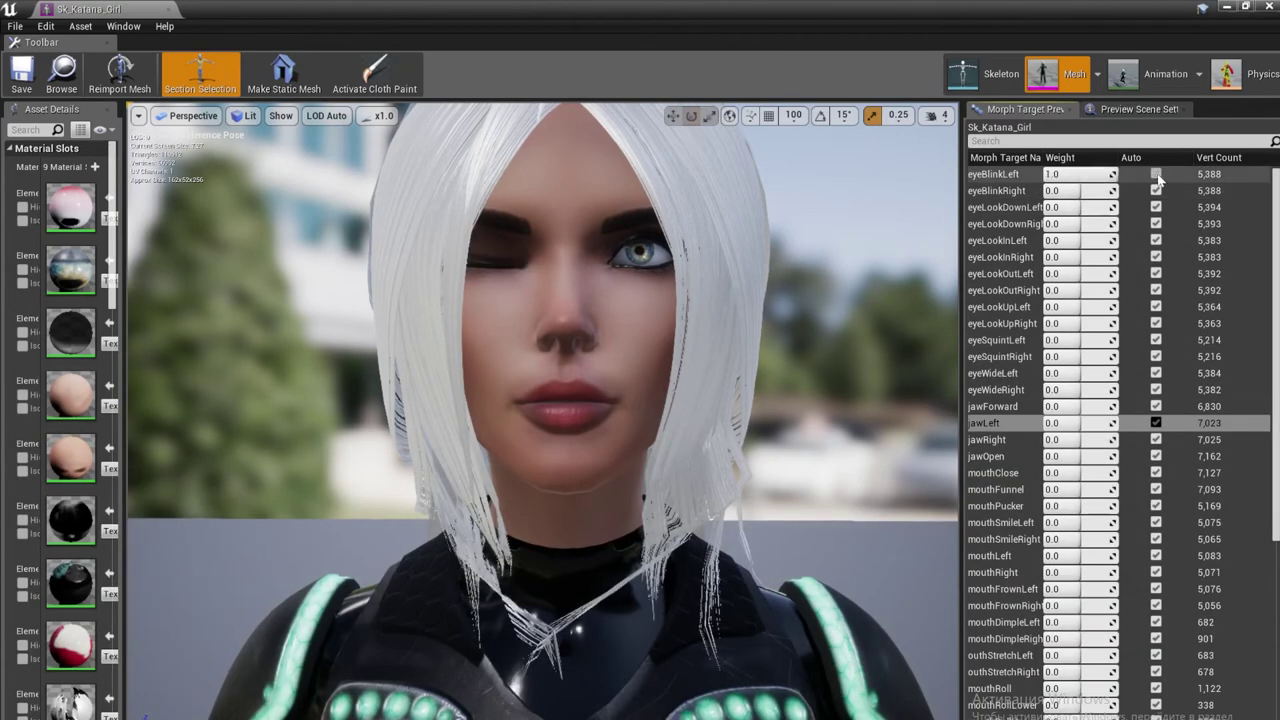
left_click(1156, 190)
left_click(1157, 207)
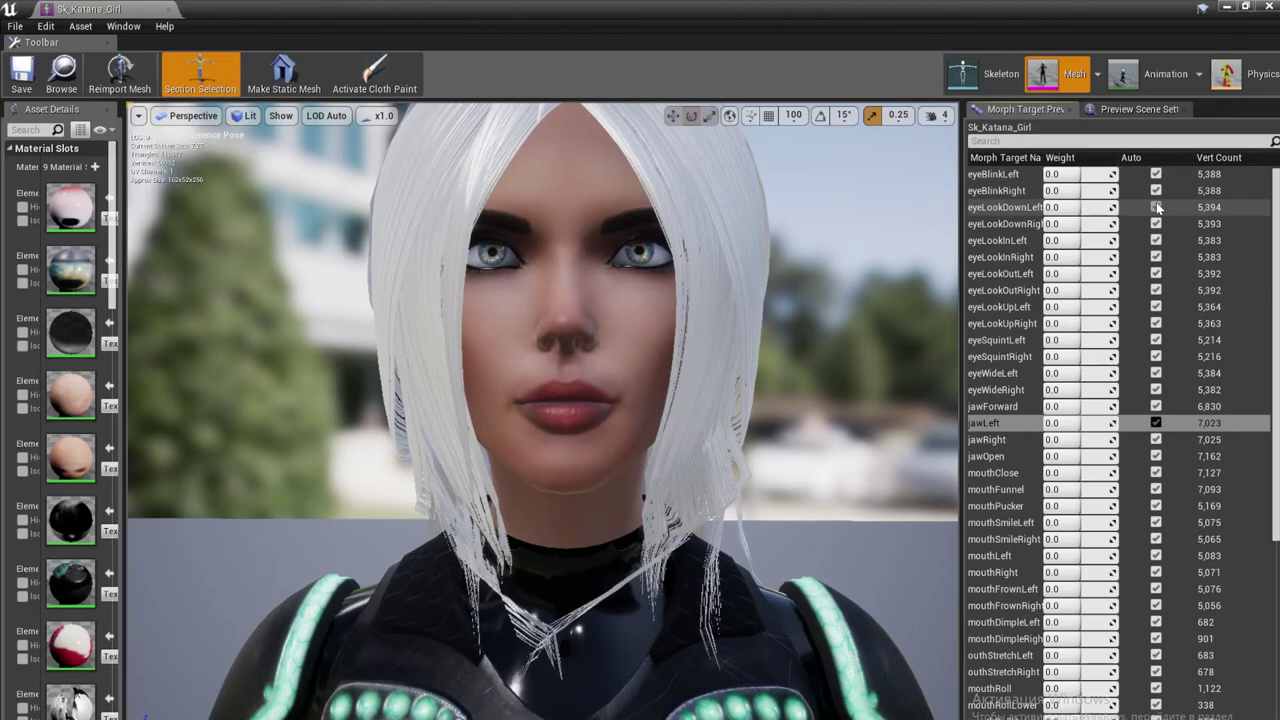
left_click(1159, 224)
left_click(1157, 240)
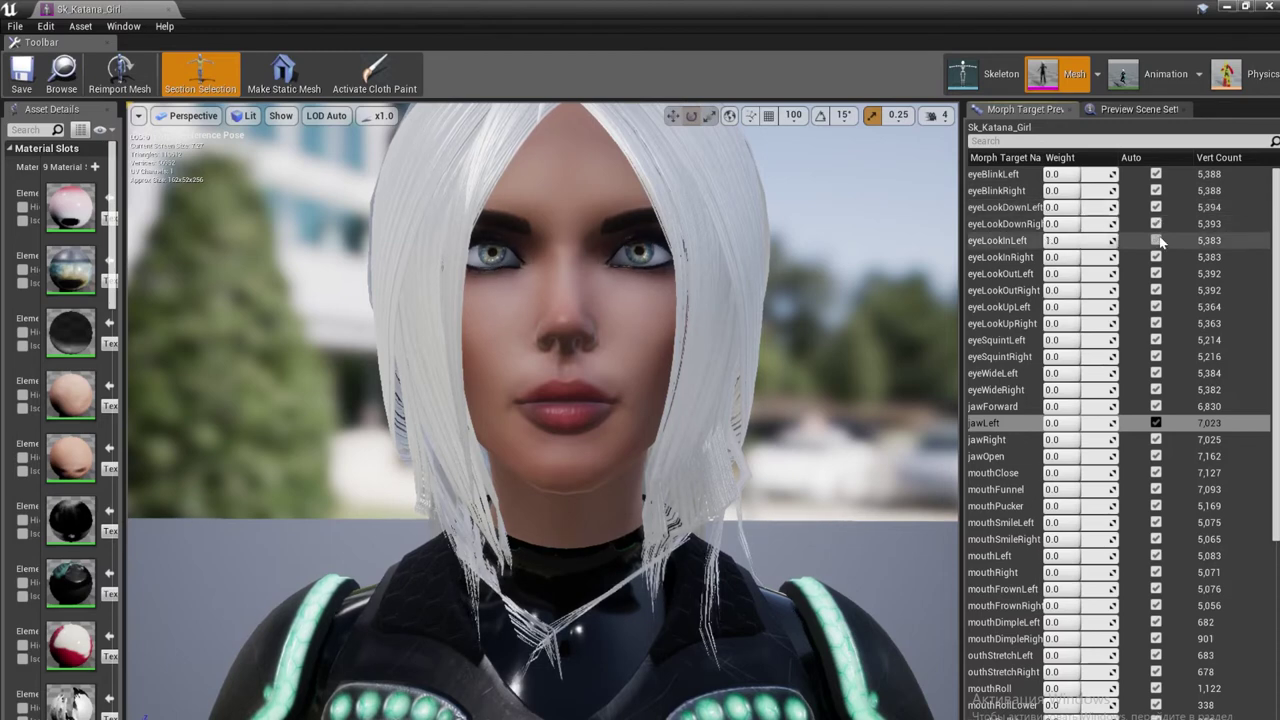
left_click(1157, 240)
left_click(1157, 257)
left_click(1157, 257)
left_click(1157, 273)
left_click(1157, 290)
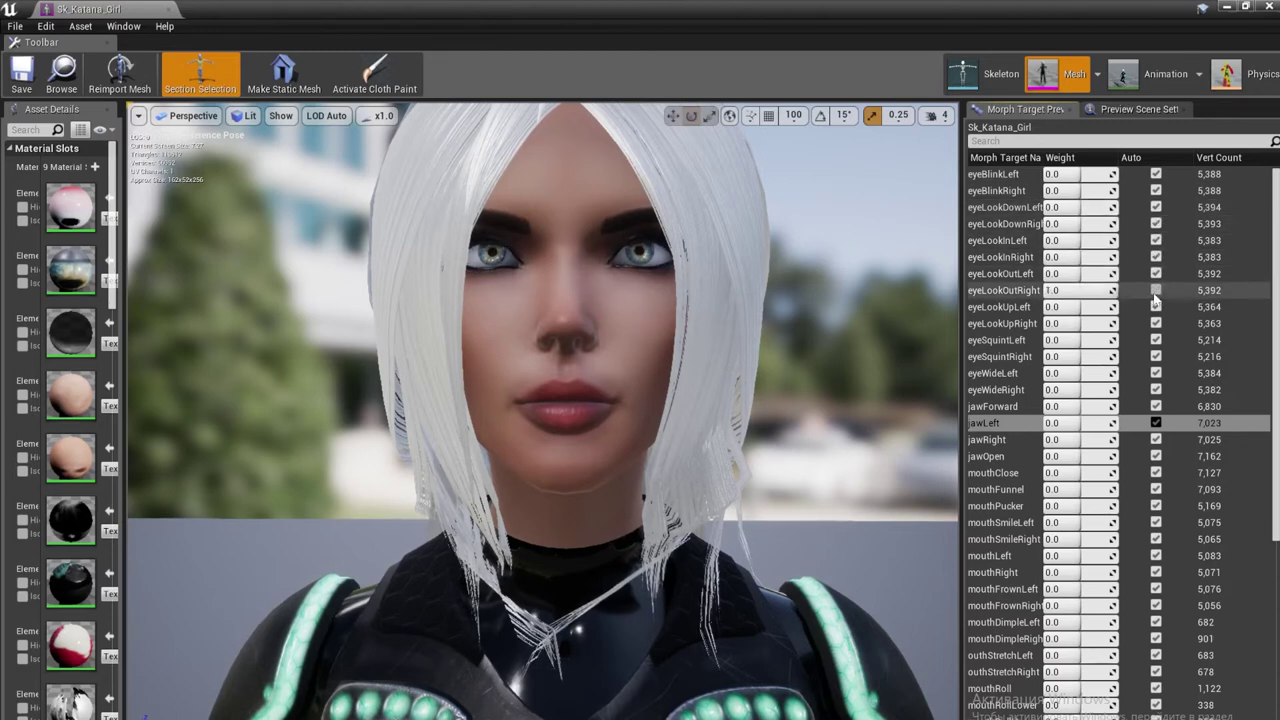
left_click(1157, 290)
left_click(1157, 323)
left_click(1157, 323)
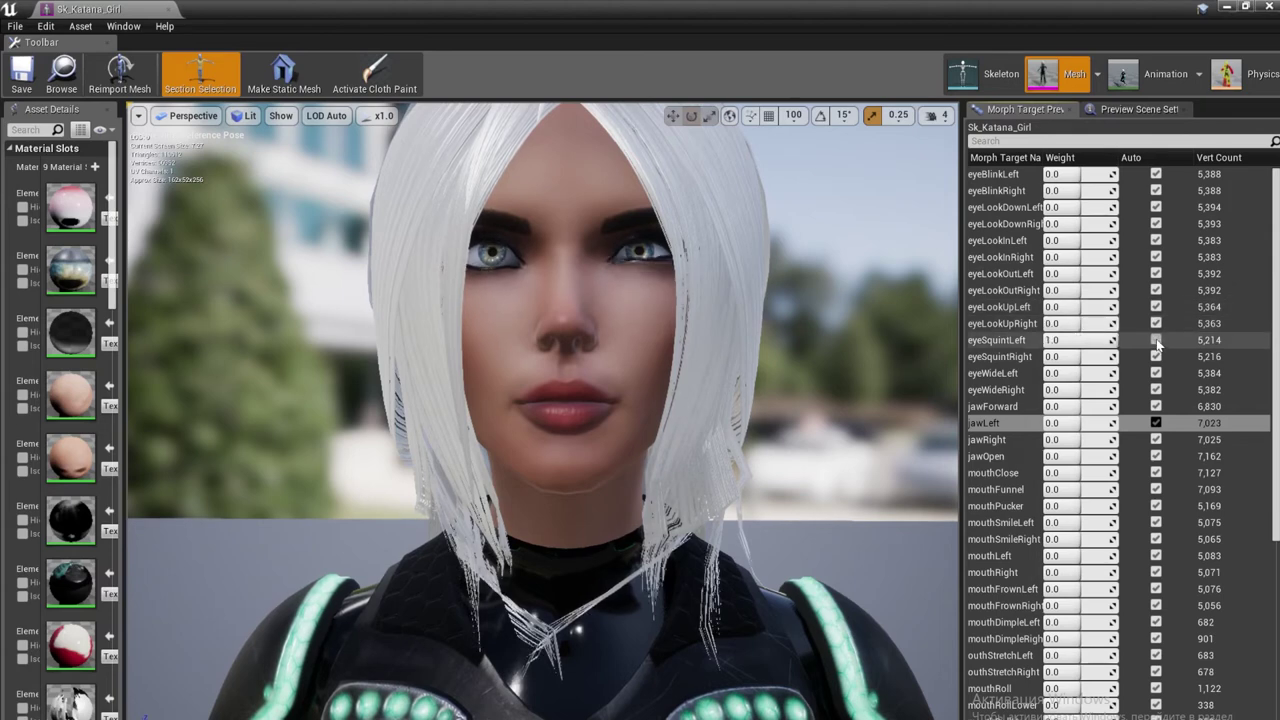
left_click(1157, 340)
left_click(1157, 340)
left_click(1157, 373)
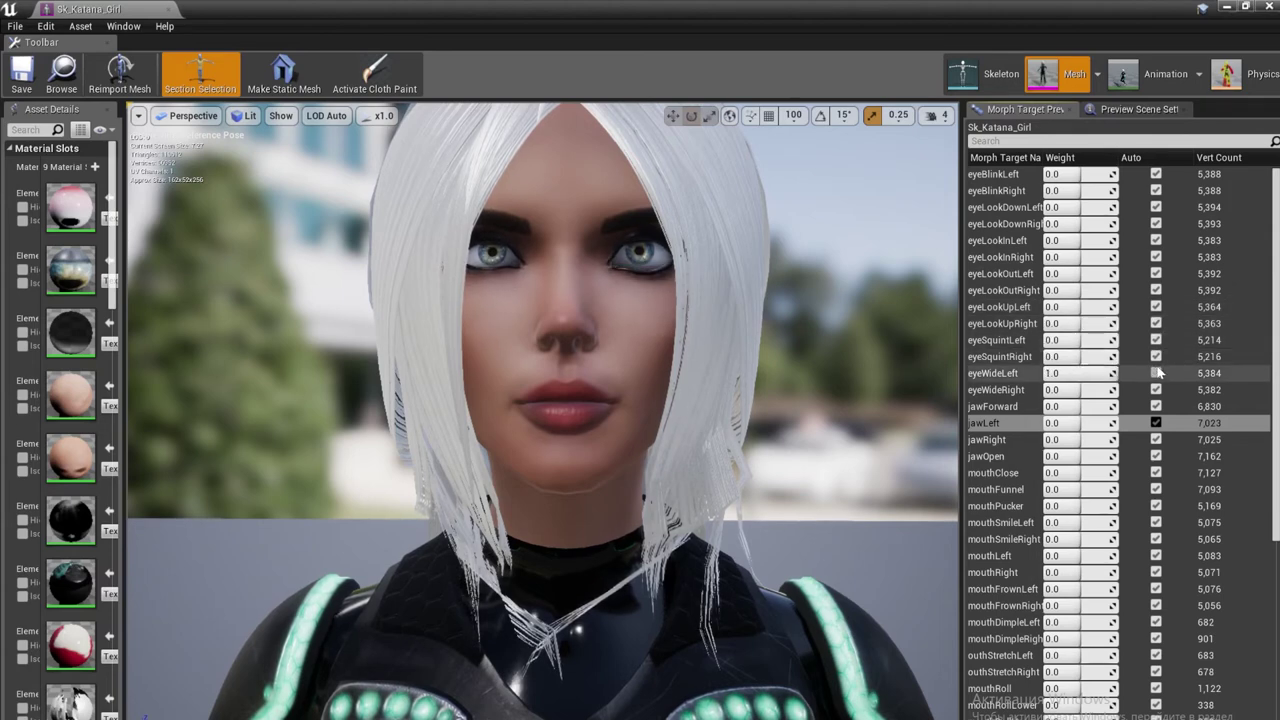
left_click(1157, 373)
left_click(1157, 406)
left_click(1157, 406)
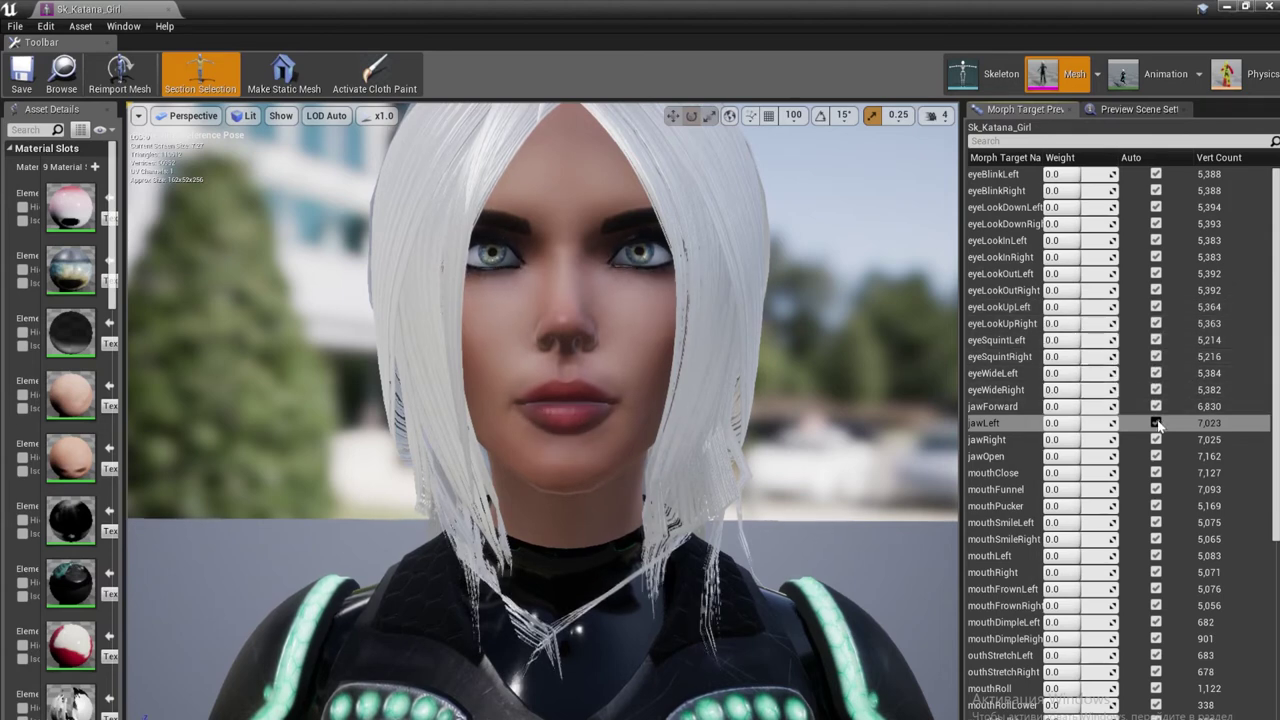
left_click(1157, 440)
left_click(1157, 440)
left_click(1157, 456)
left_click(1157, 456)
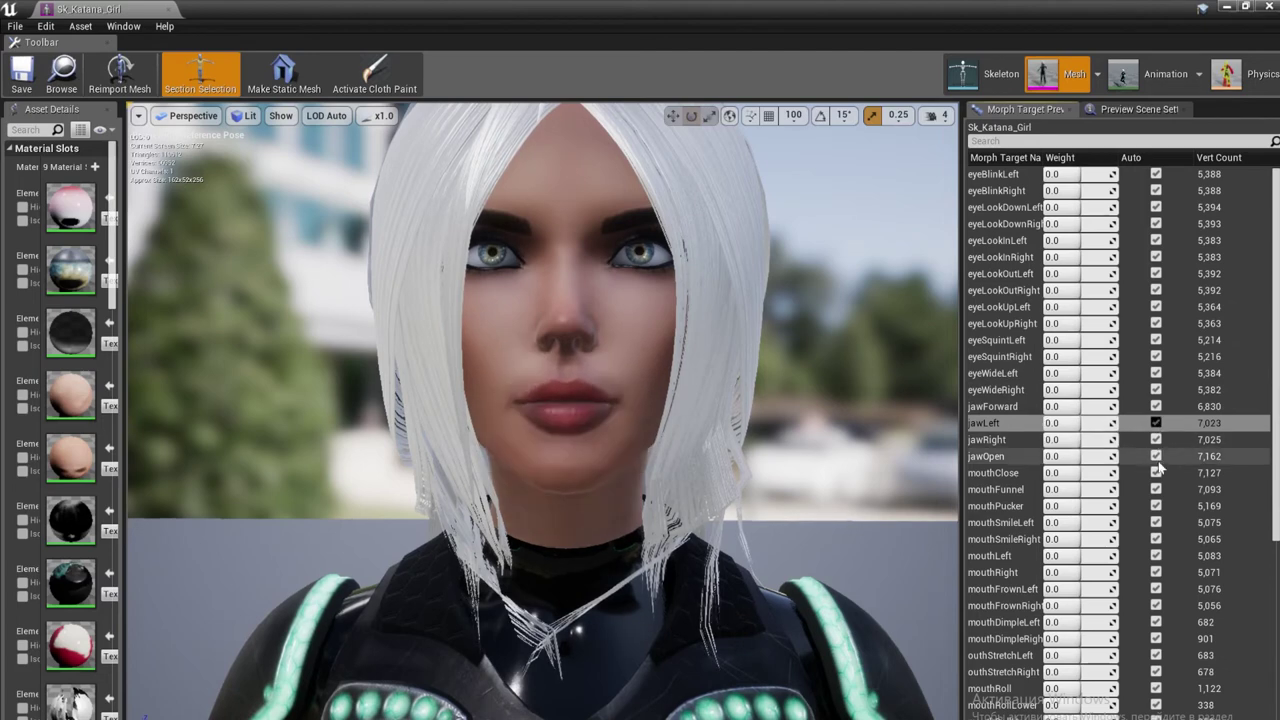
left_click(1157, 473)
left_click(1157, 473)
left_click(1157, 489)
left_click(1157, 489)
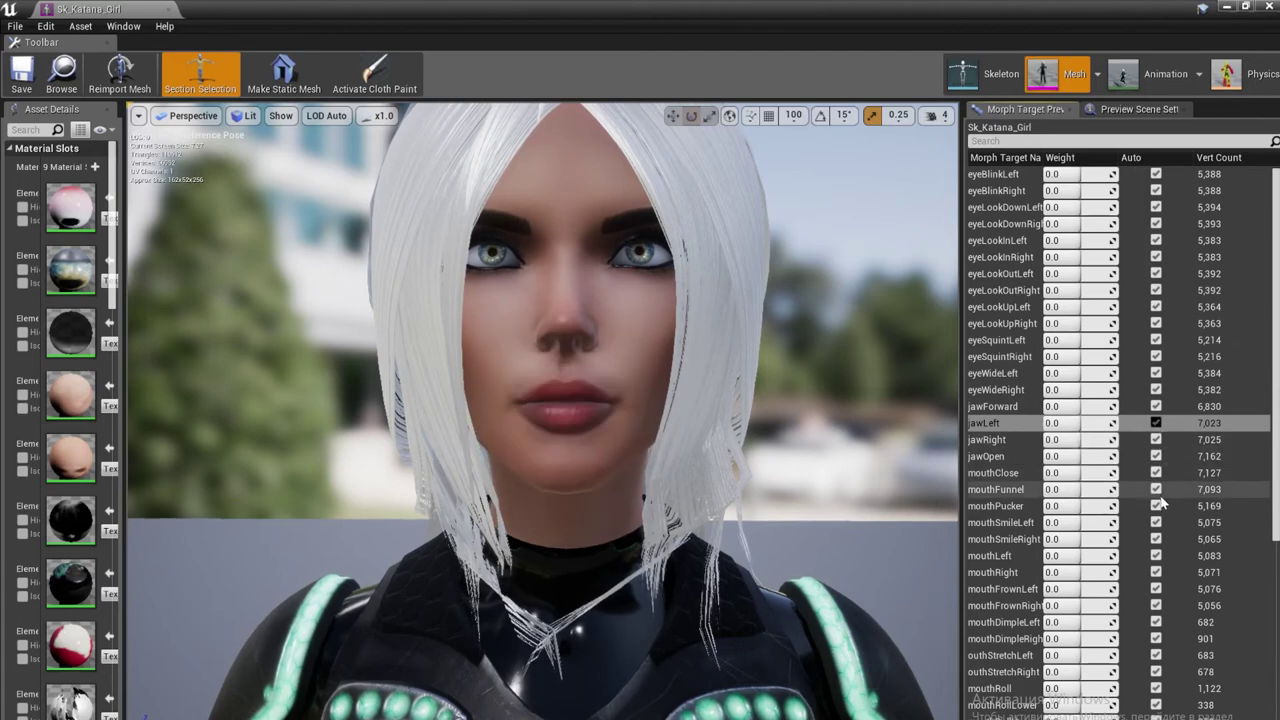
left_click(1157, 506)
left_click(1157, 506)
left_click(1157, 522)
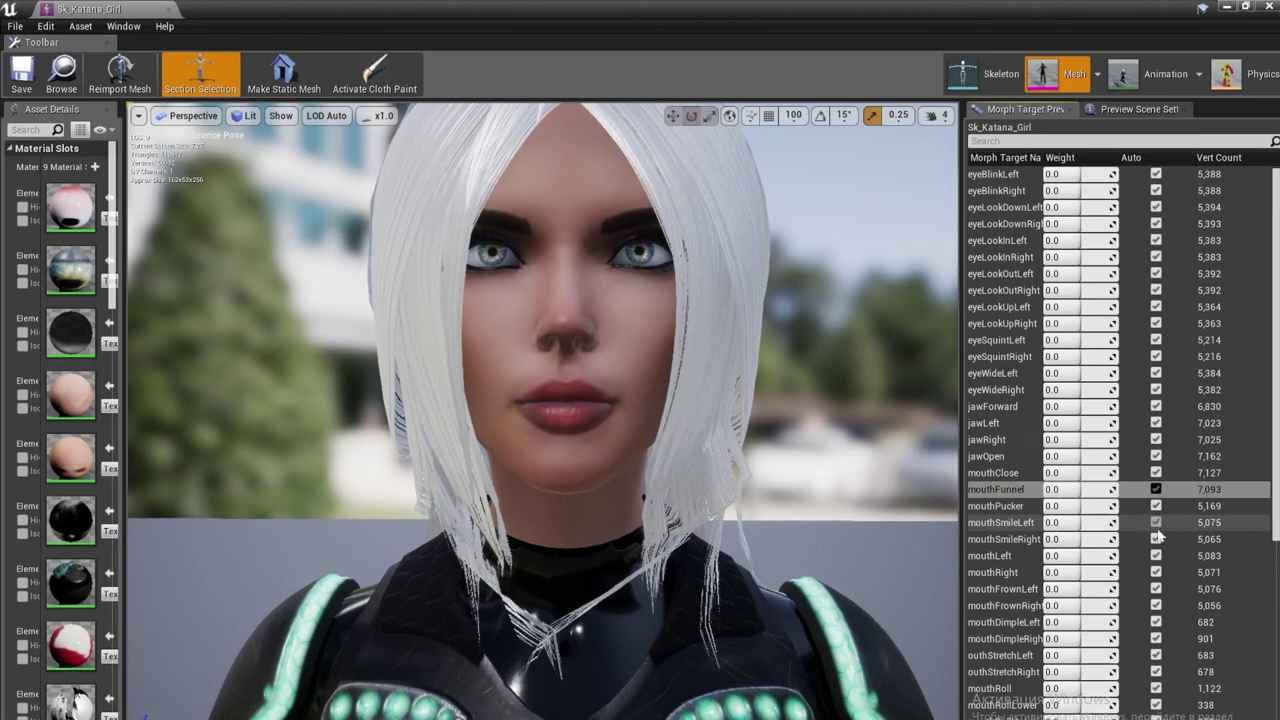
left_click(1157, 522)
left_click(1157, 539)
left_click(1157, 539)
left_click(1157, 556)
left_click(1157, 556)
left_click(1157, 572)
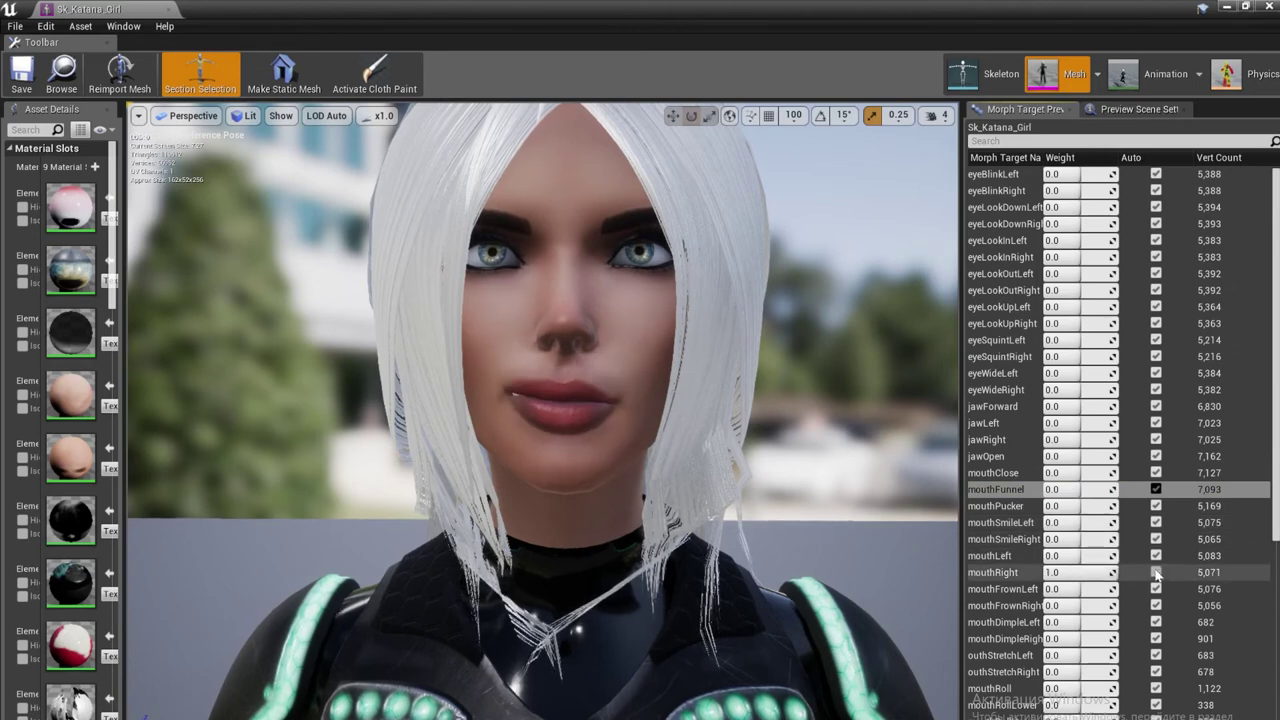
left_click(1157, 572)
left_click(1157, 589)
left_click(1157, 589)
left_click(1157, 605)
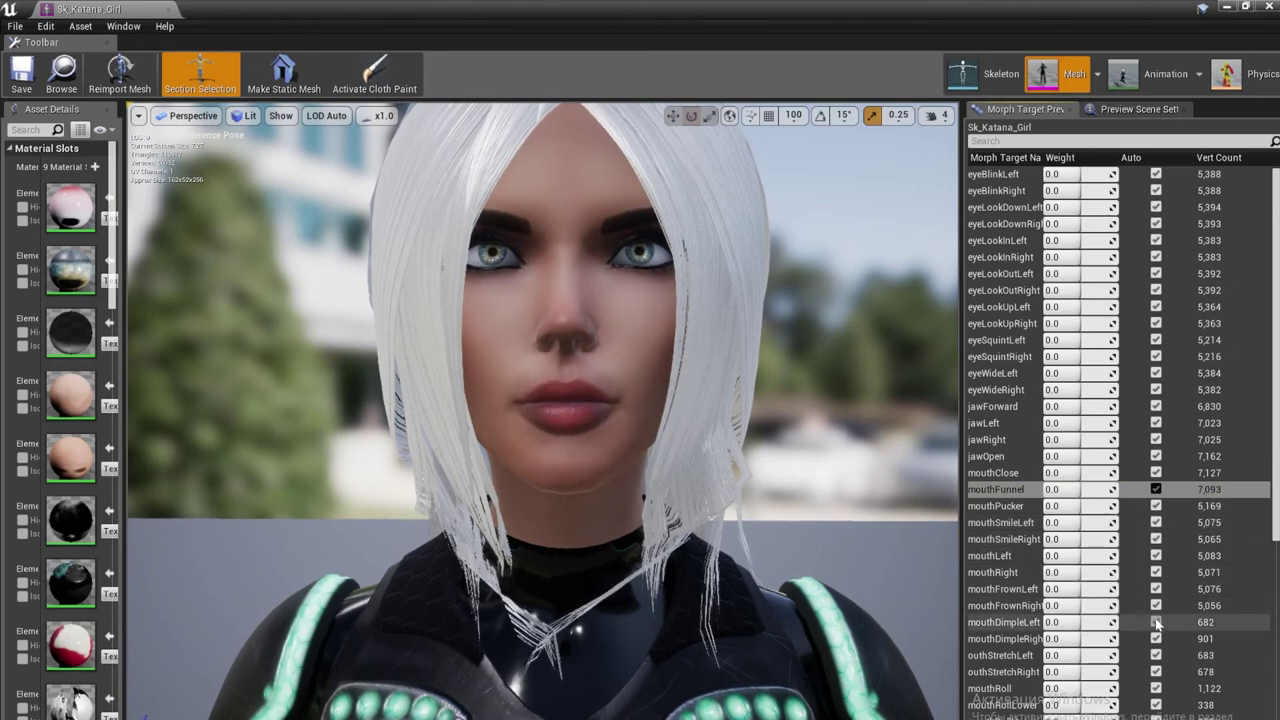
left_click(1157, 605)
left_click(1157, 622)
left_click(1157, 622)
left_click(1157, 638)
left_click(1157, 638)
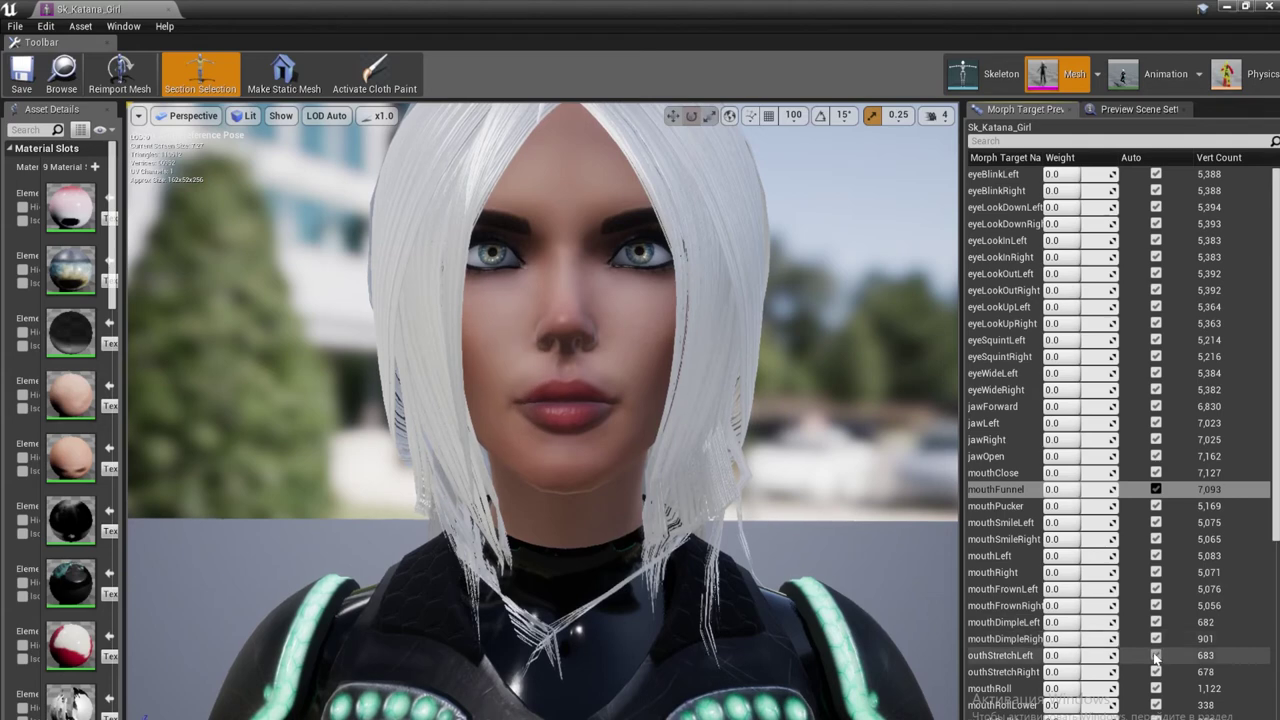
left_click(1157, 655)
left_click(1157, 655)
left_click(1157, 672)
left_click(1157, 688)
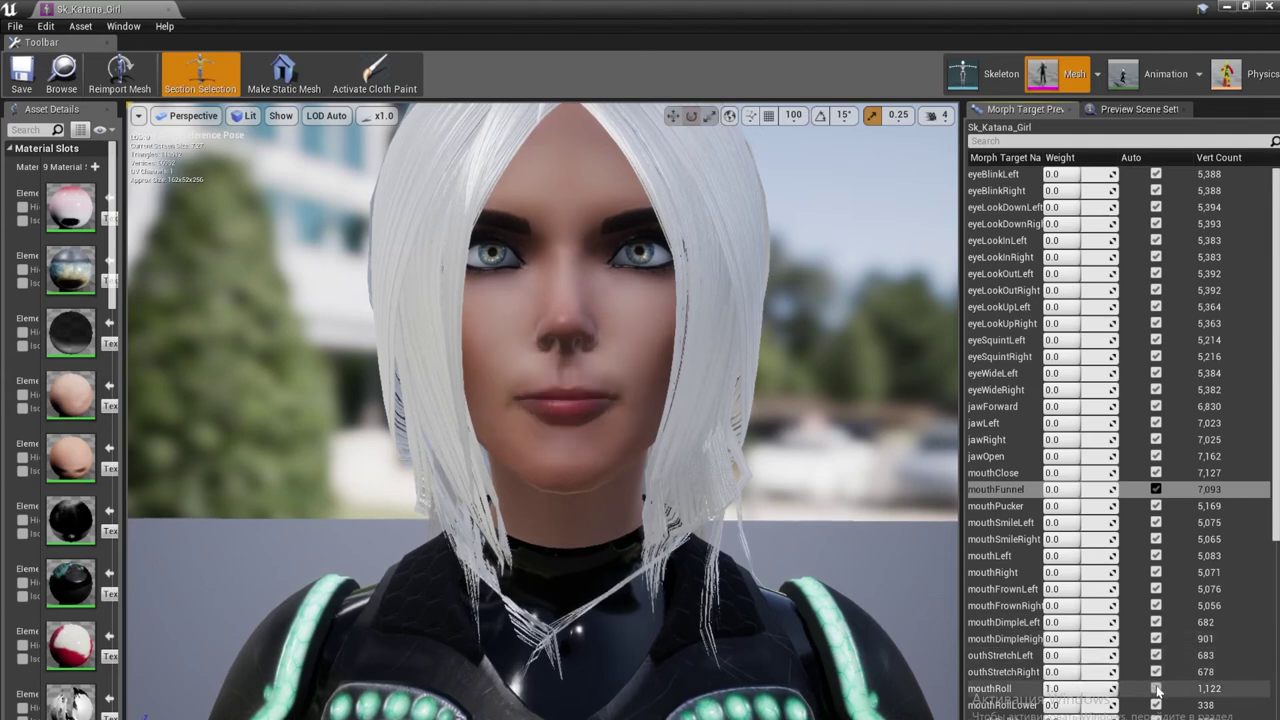
left_click(1157, 688)
left_click(1157, 705)
left_click(1157, 705)
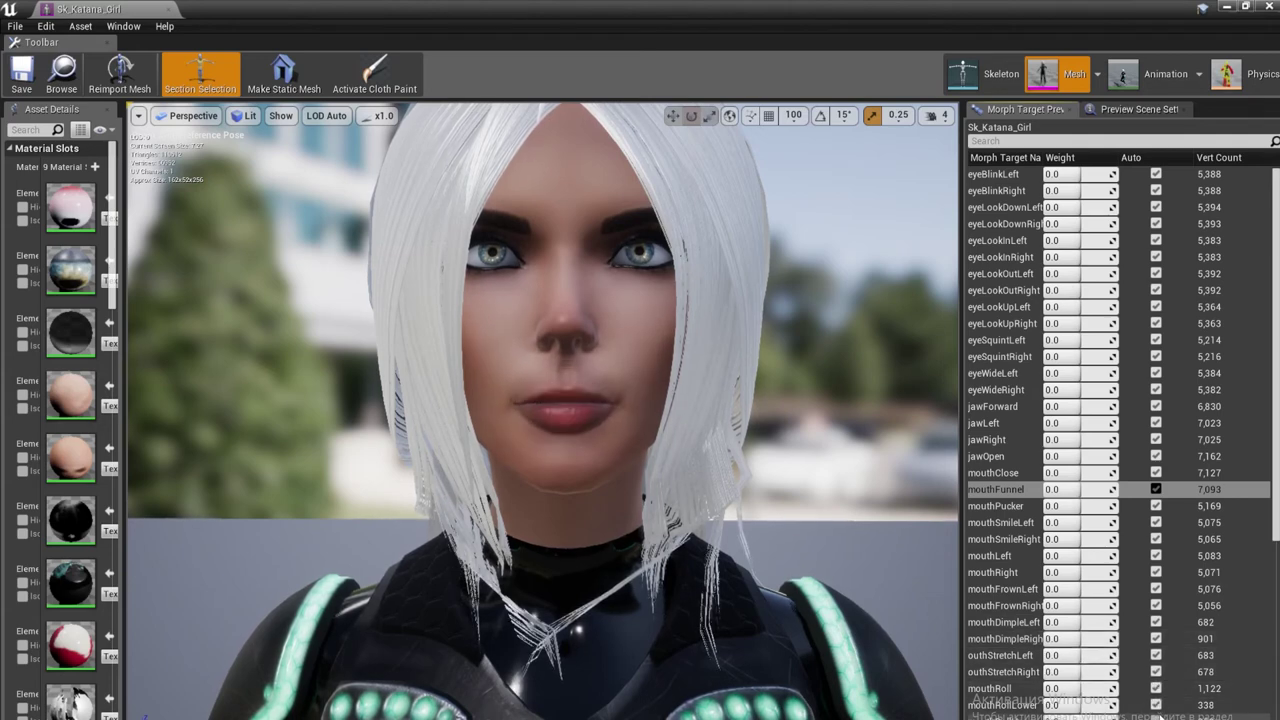
scroll(1157, 650, "down", 5)
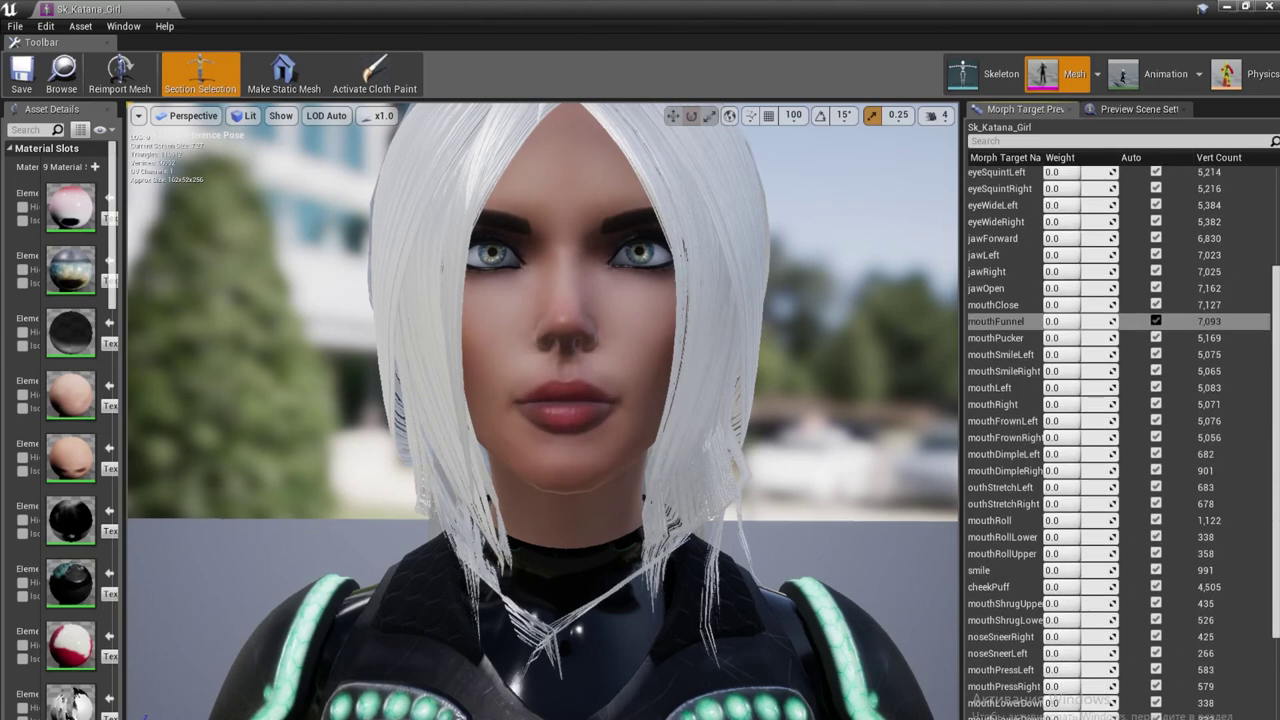
left_click(1157, 587)
left_click(1157, 587)
left_click(1157, 604)
left_click(1157, 604)
left_click(1157, 620)
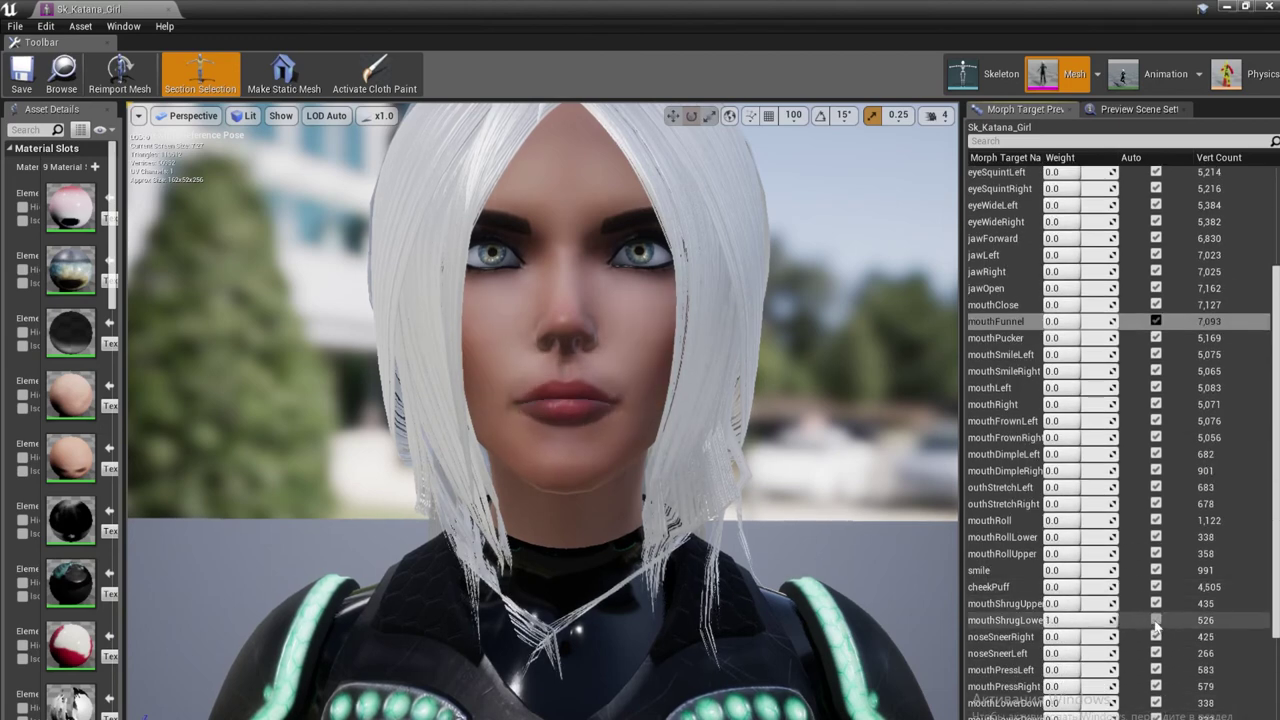
left_click(1157, 620)
left_click(1157, 637)
left_click(1157, 637)
scroll(1158, 652, "down", 4)
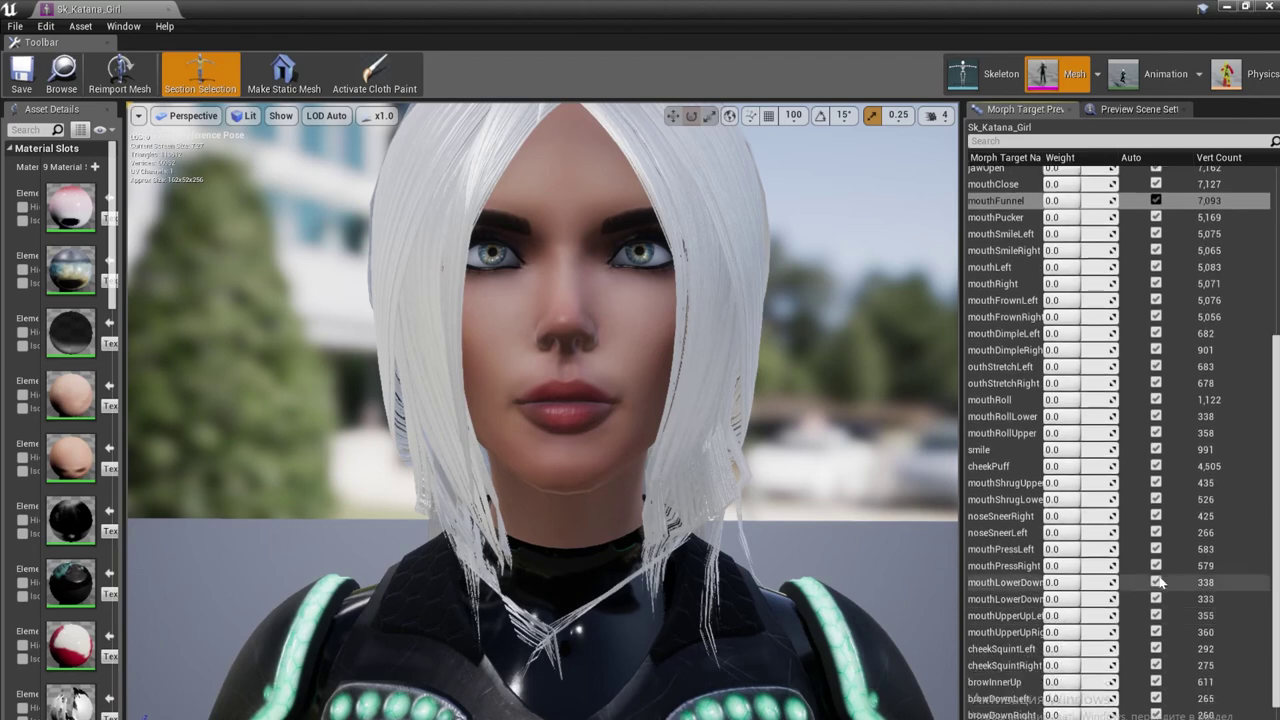
left_click(1156, 550)
left_click(1156, 550)
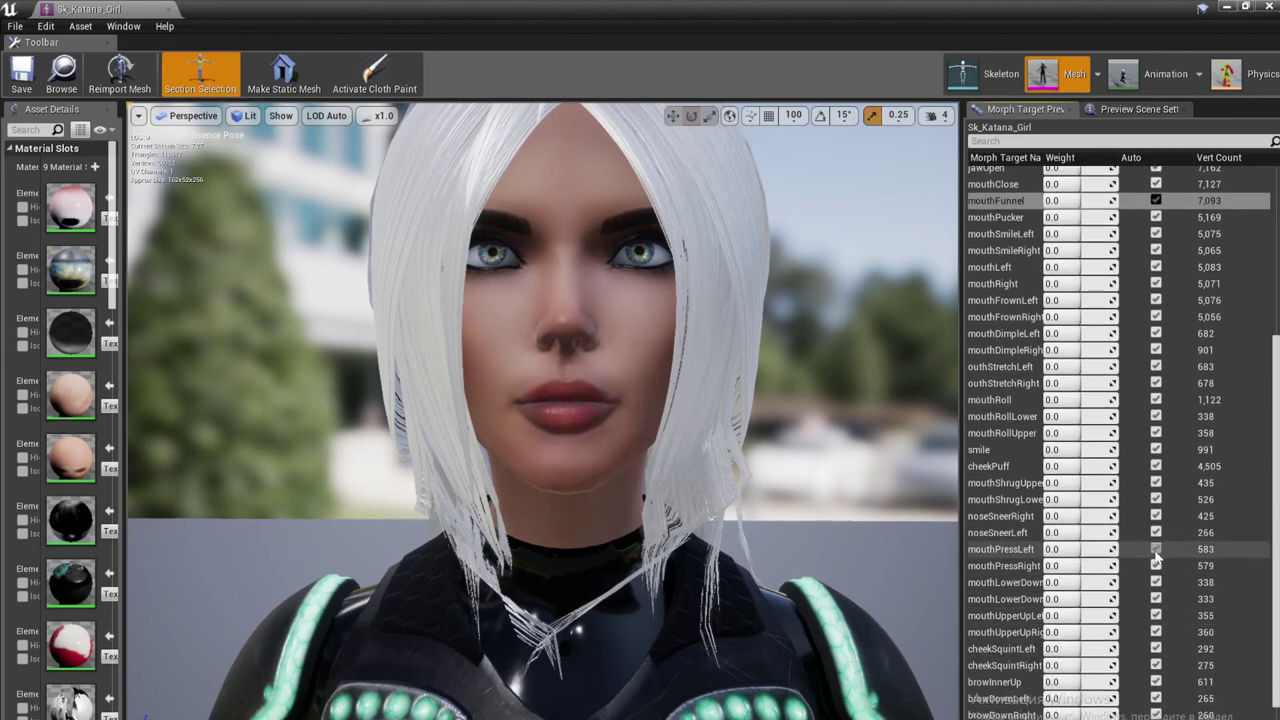
left_click(1156, 566)
left_click(1156, 566)
left_click(1157, 582)
left_click(1157, 582)
left_click(1157, 598)
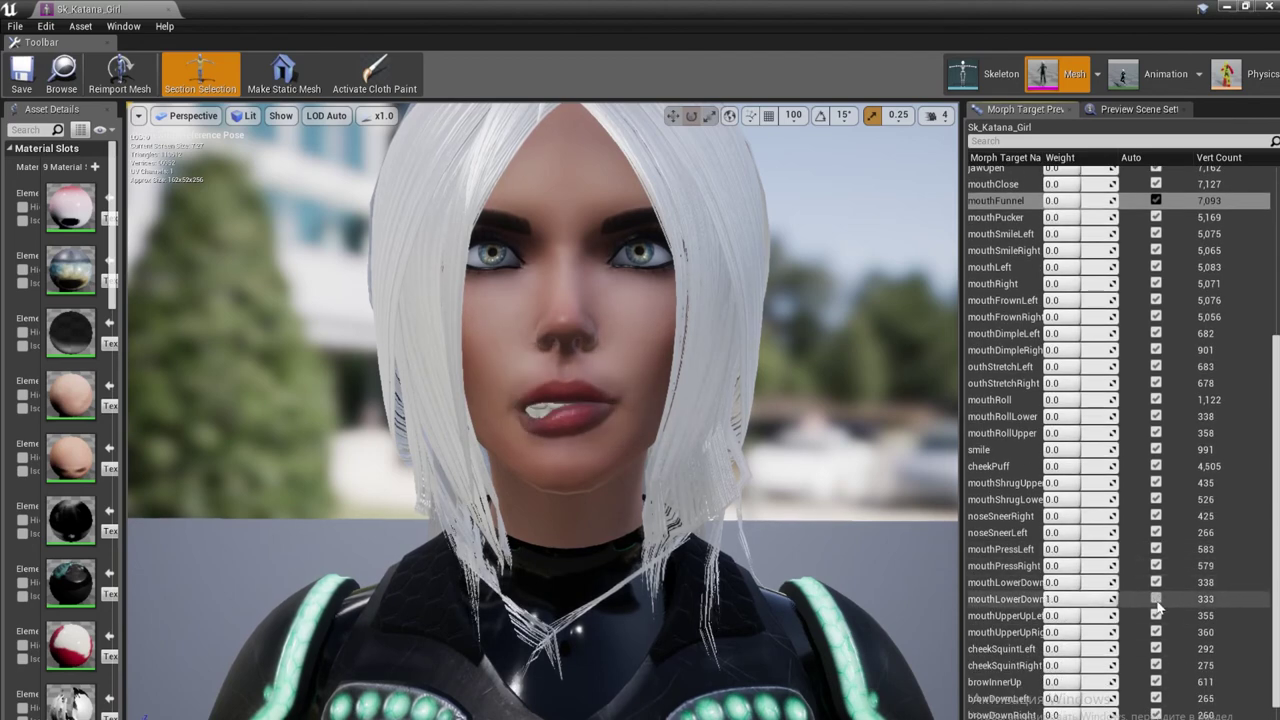
left_click(1157, 598)
left_click(1157, 615)
left_click(1157, 615)
left_click(1156, 631)
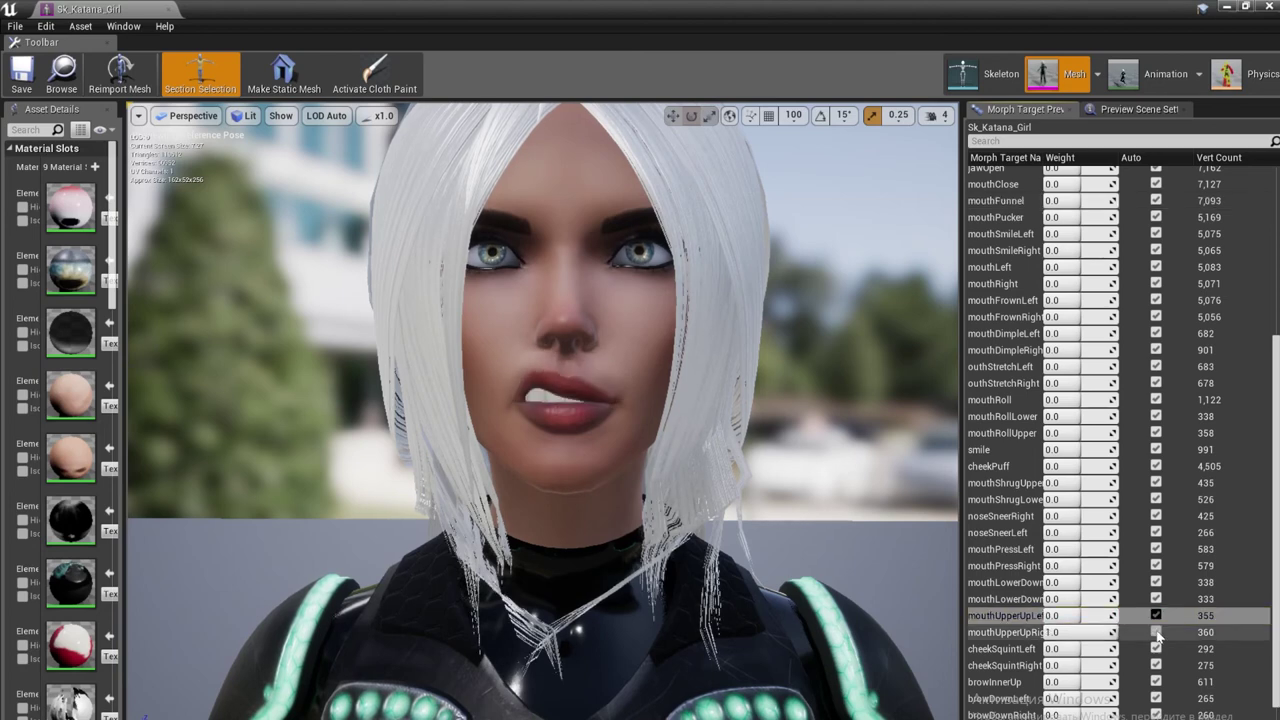
left_click(1157, 632)
left_click(1156, 648)
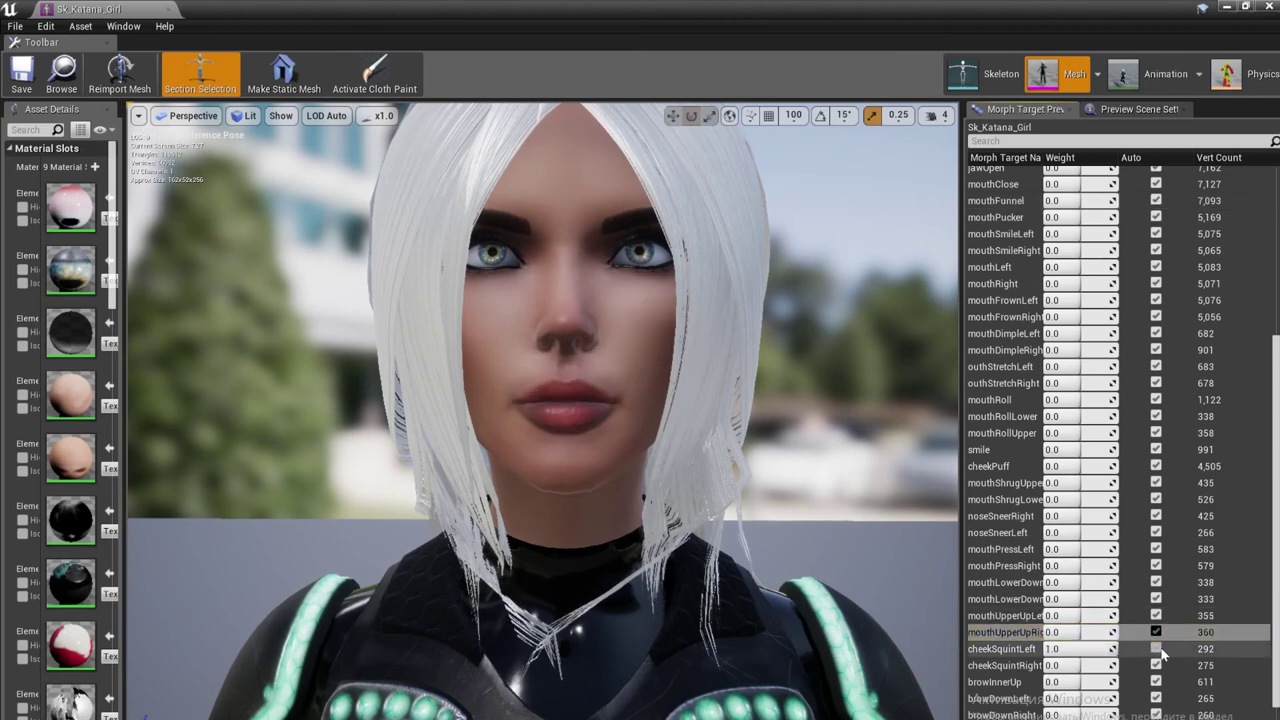
left_click(1156, 648)
left_click(1158, 664)
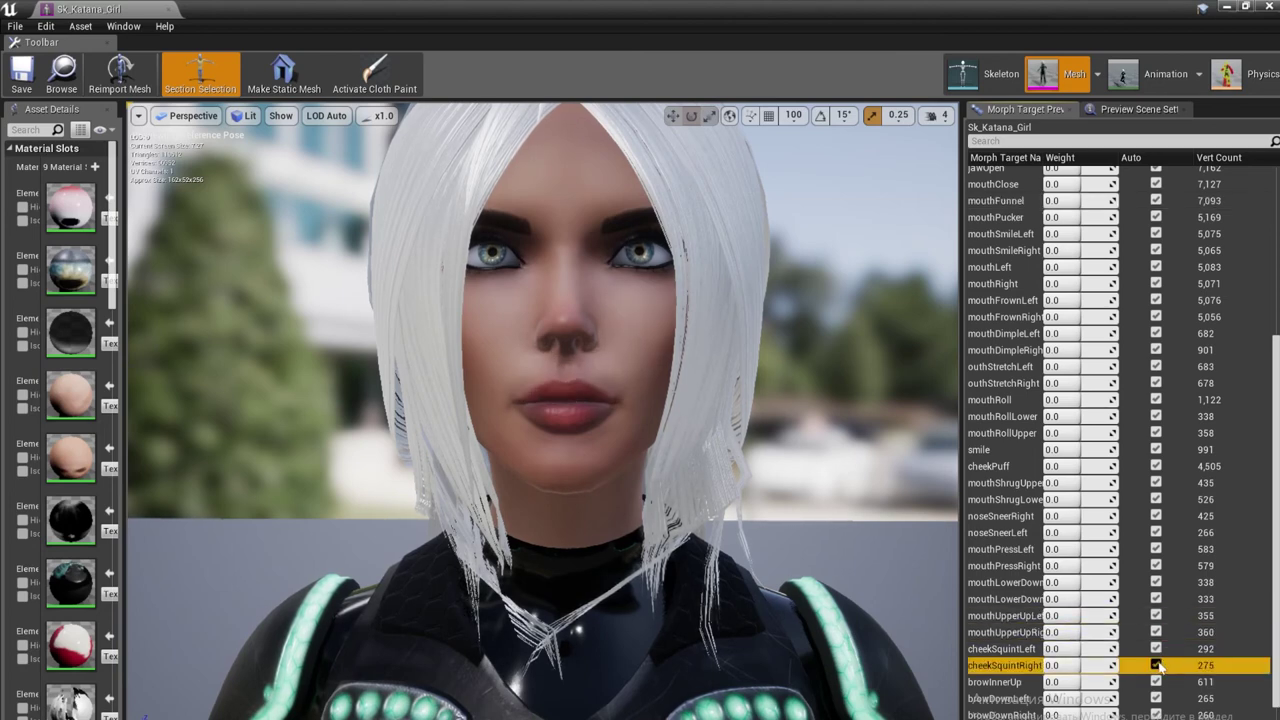
left_click(1157, 665)
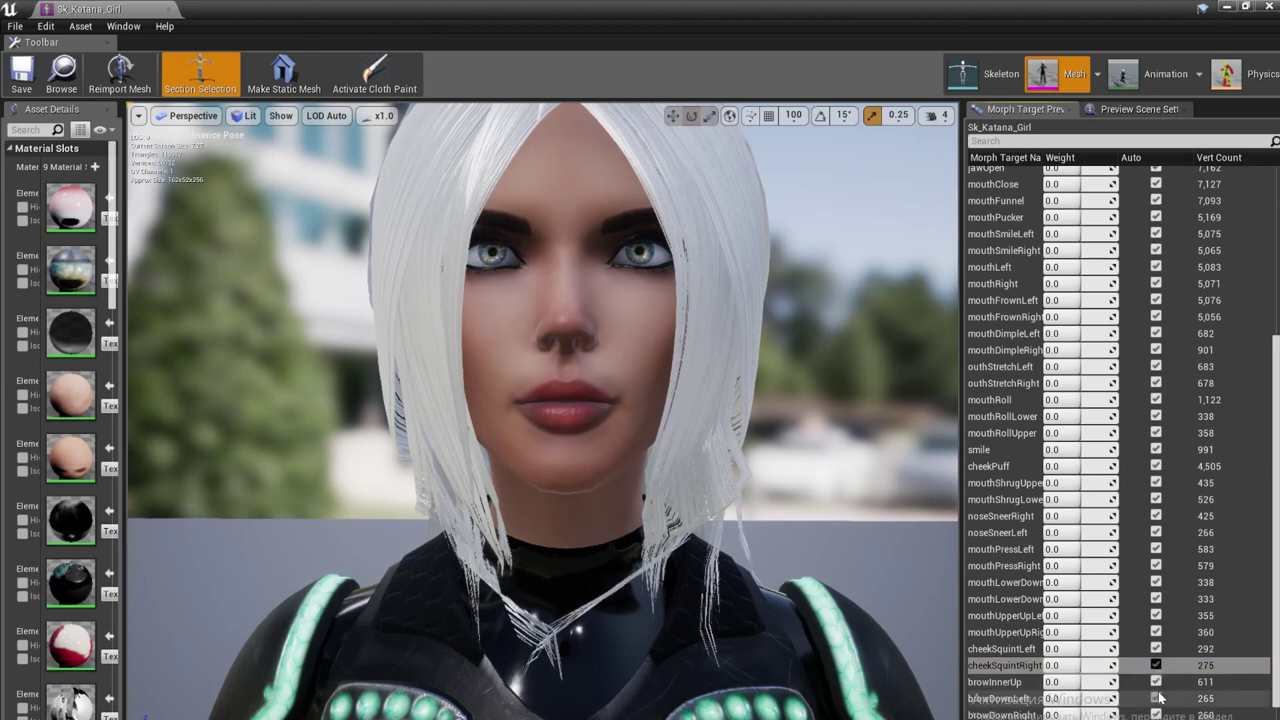
scroll(1160, 690, "down", 3)
Reset browDownRight and elf_ears, briefly trying the pointed elf ears
left_click(1156, 612)
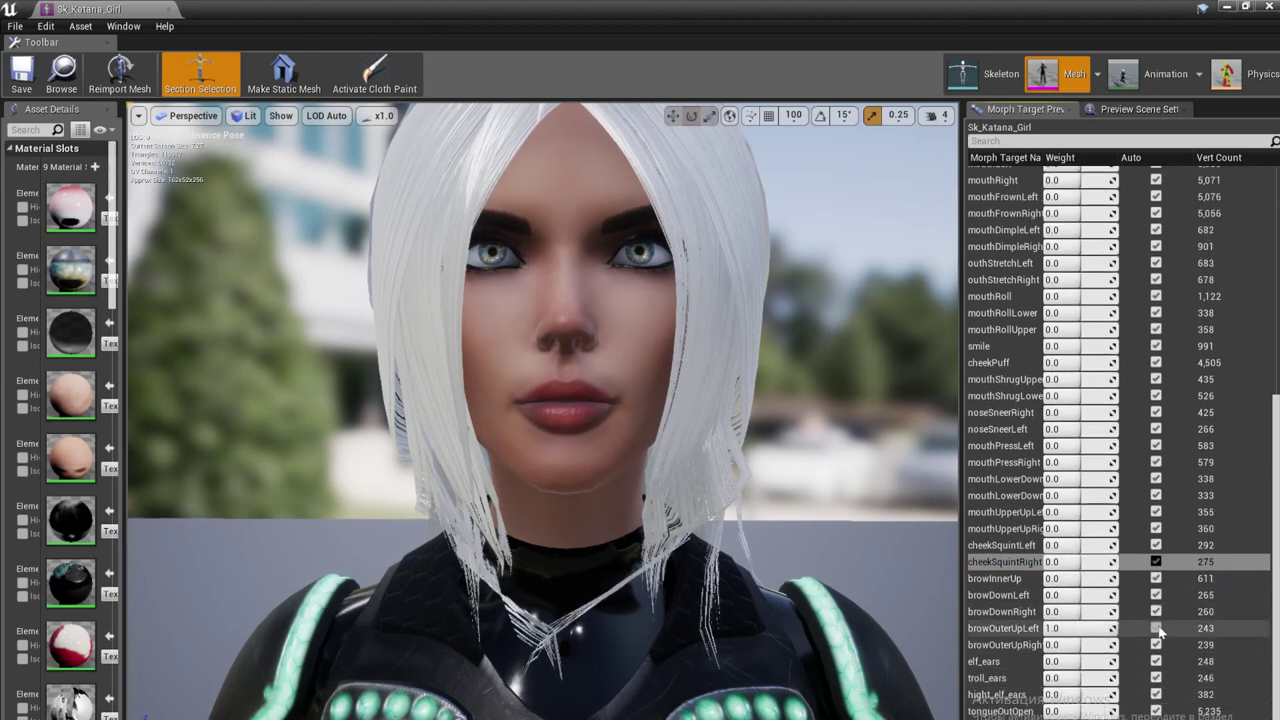
left_click(1157, 661)
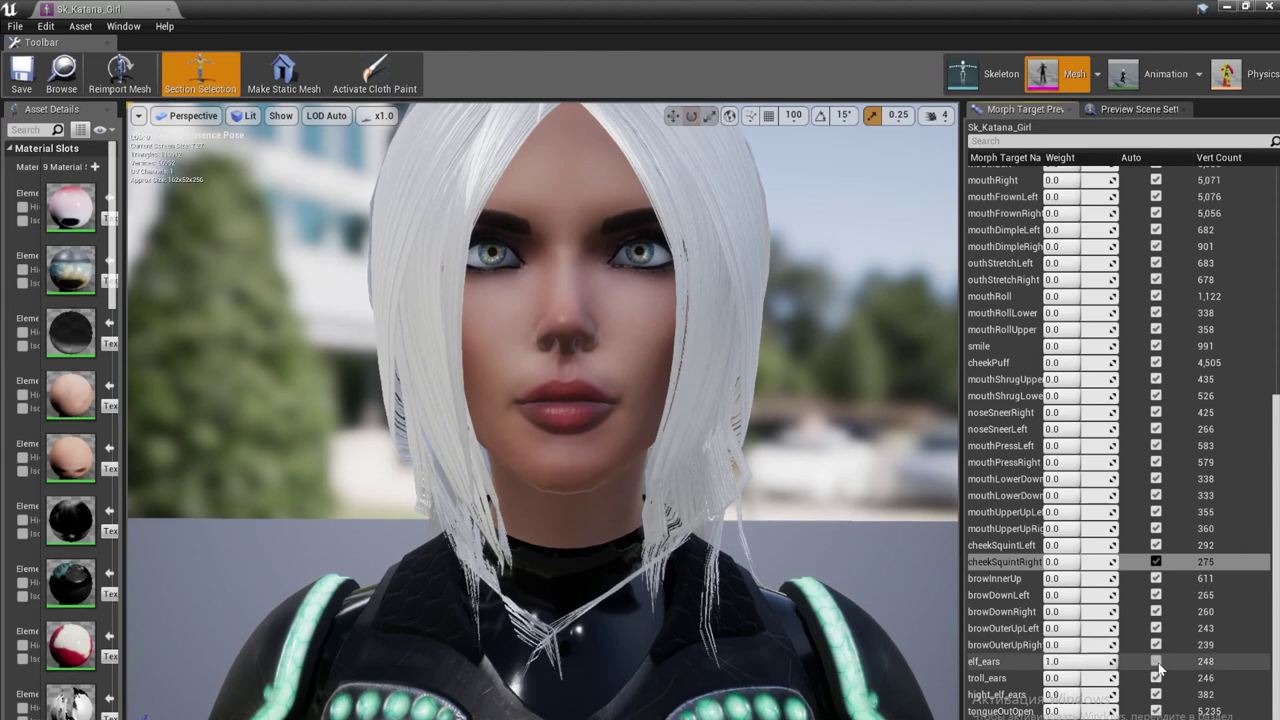
left_click(1157, 694)
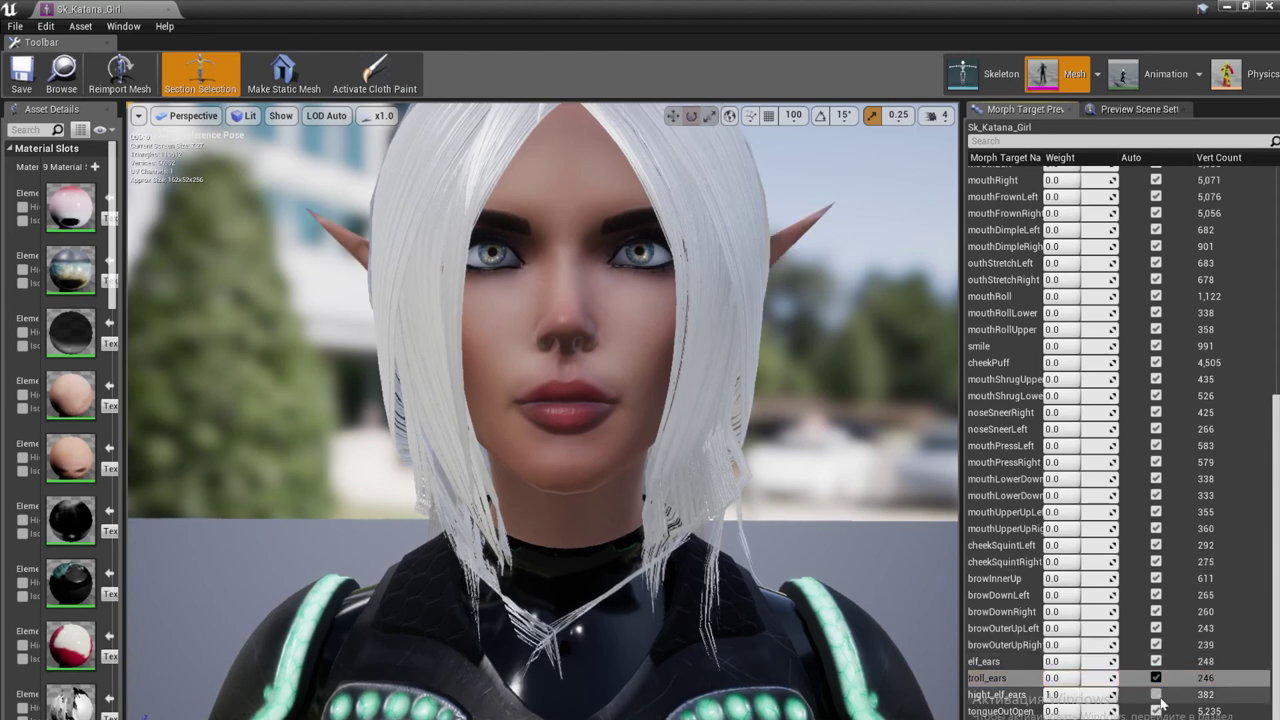
left_click(1157, 694)
Try the tongue morphs, ending with tongueOutOpen at full weight 1.0
left_click(1157, 711)
left_click(1157, 711)
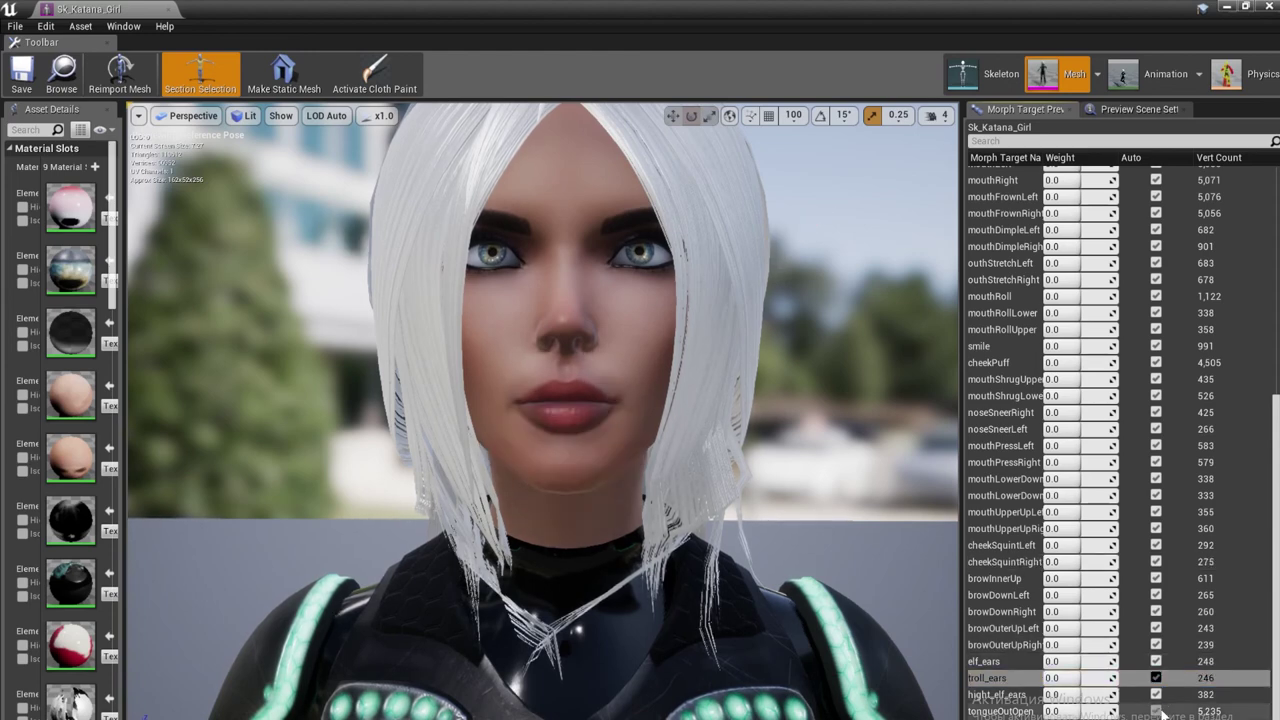
left_click(1157, 711)
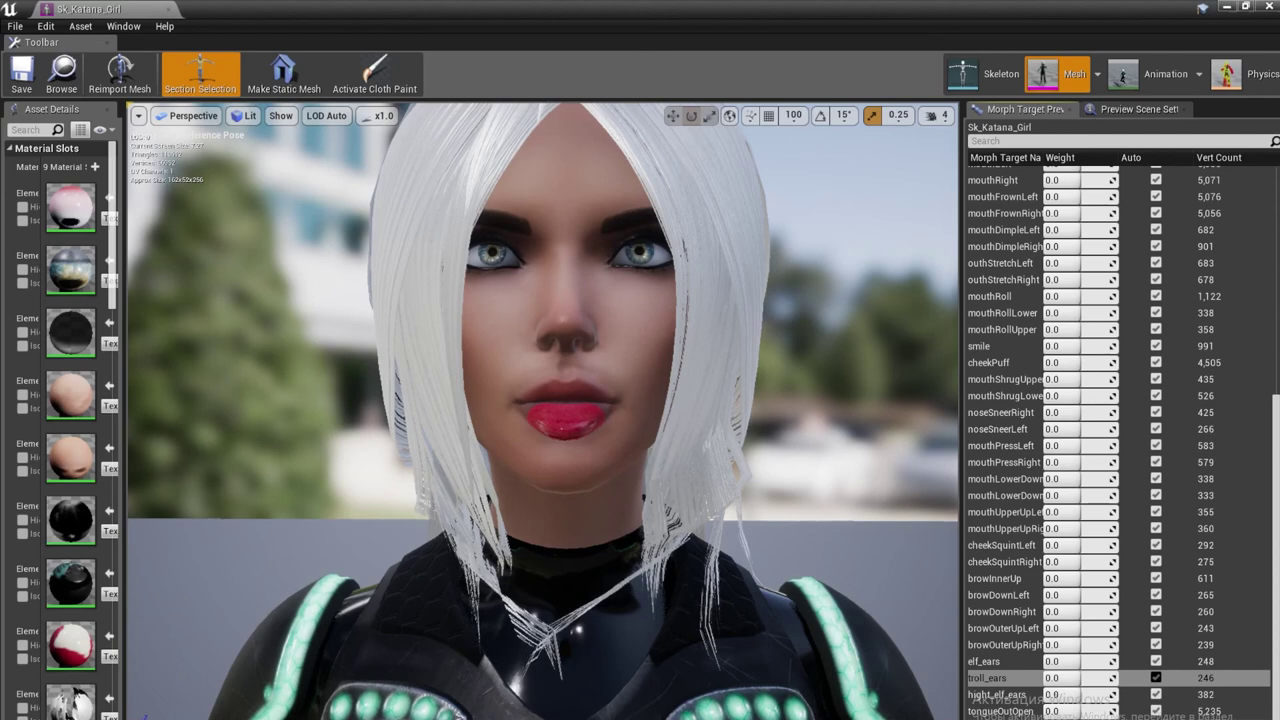
left_click(1157, 711)
left_click(1157, 711)
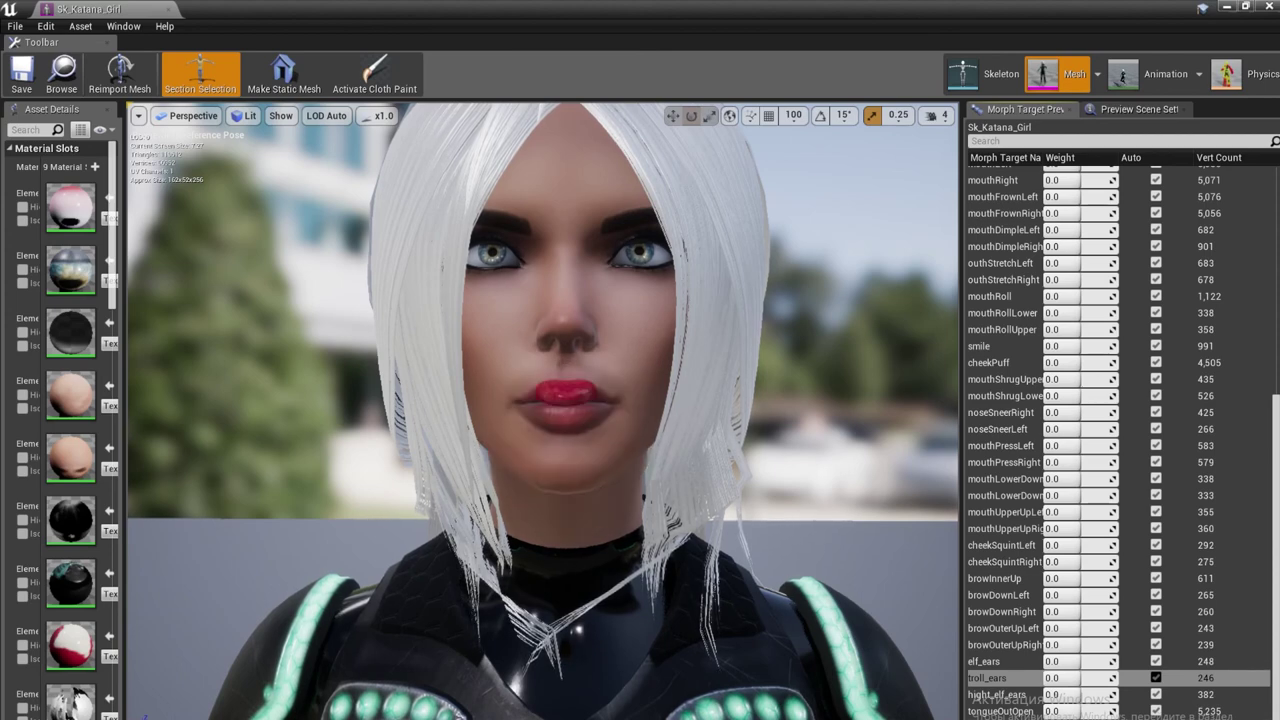
left_click(1157, 711)
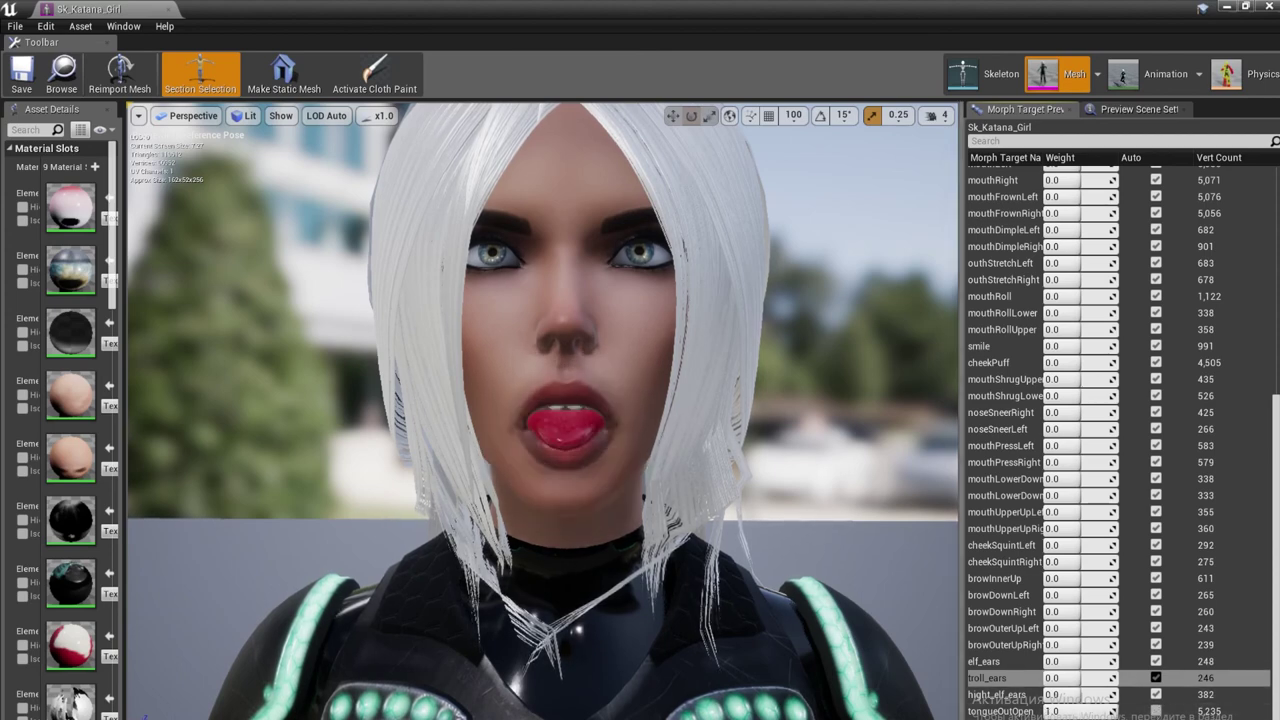